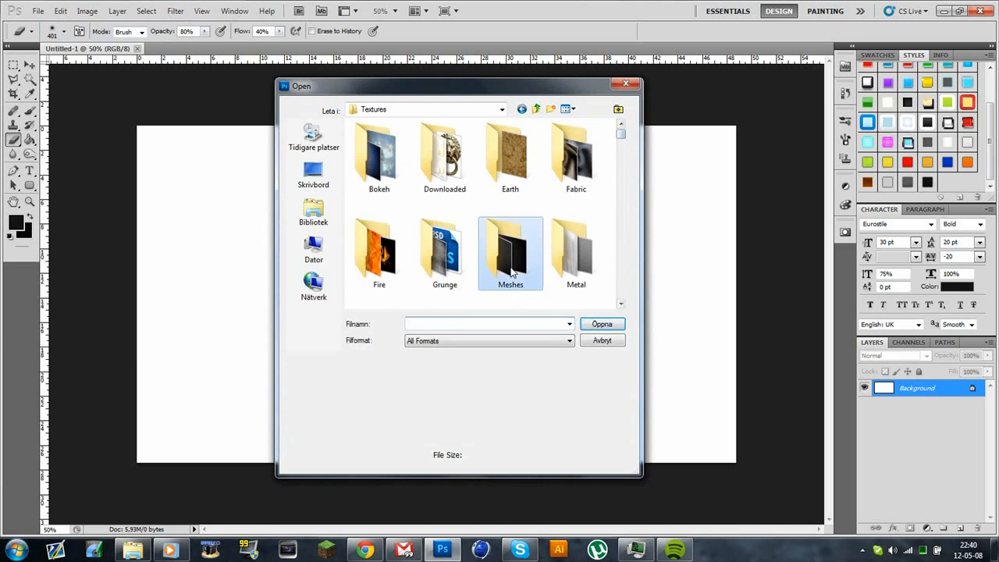
# Open the brick greyscale image from the Stone textures folder and paste it into the Untitled-1 document as a new layer.
pyautogui.scroll(-1, 507, 249)
pyautogui.doubleClick(500, 248)
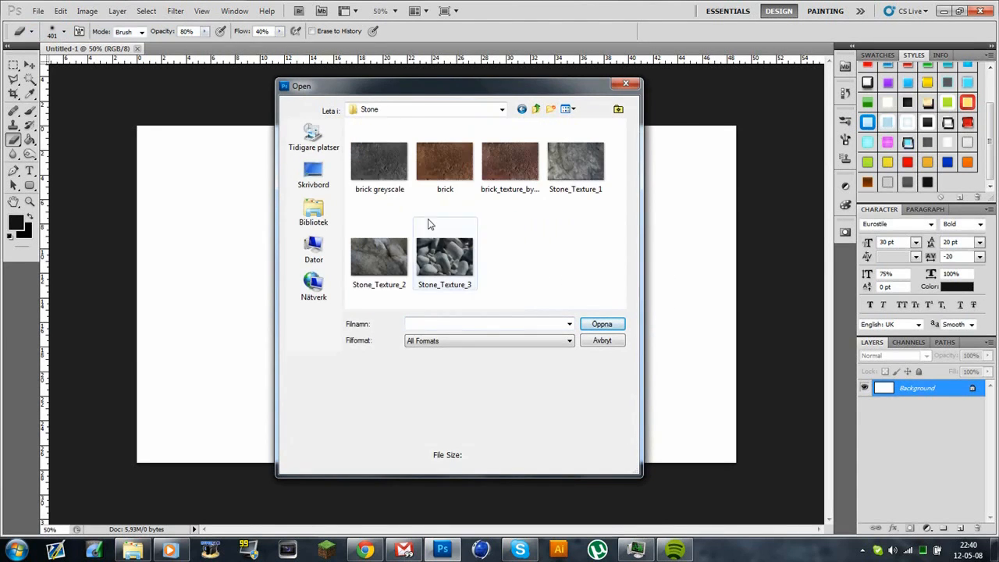
pyautogui.doubleClick(368, 161)
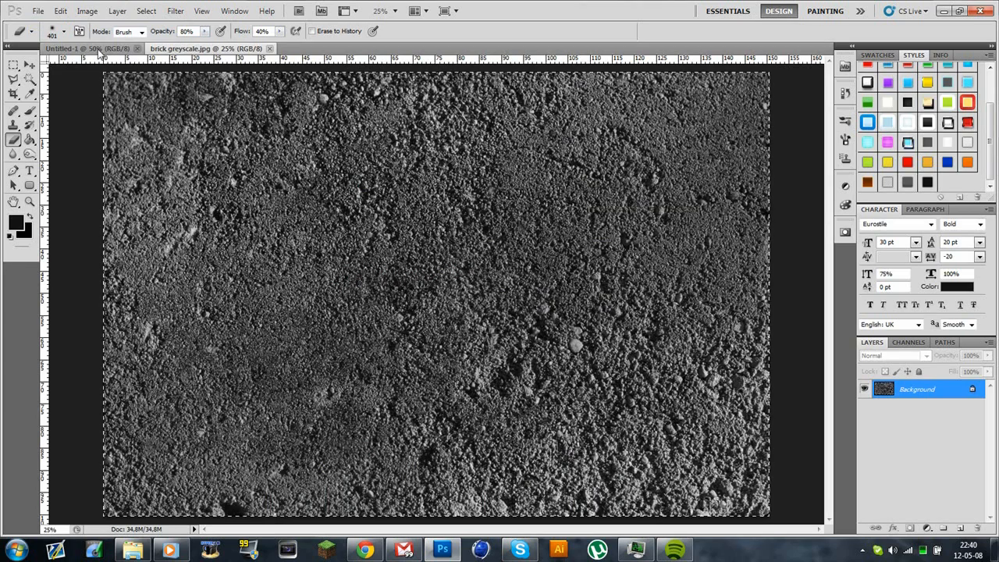
pyautogui.click(87, 48)
pyautogui.click(28, 67)
pyautogui.hotkey('ctrl', 'v')
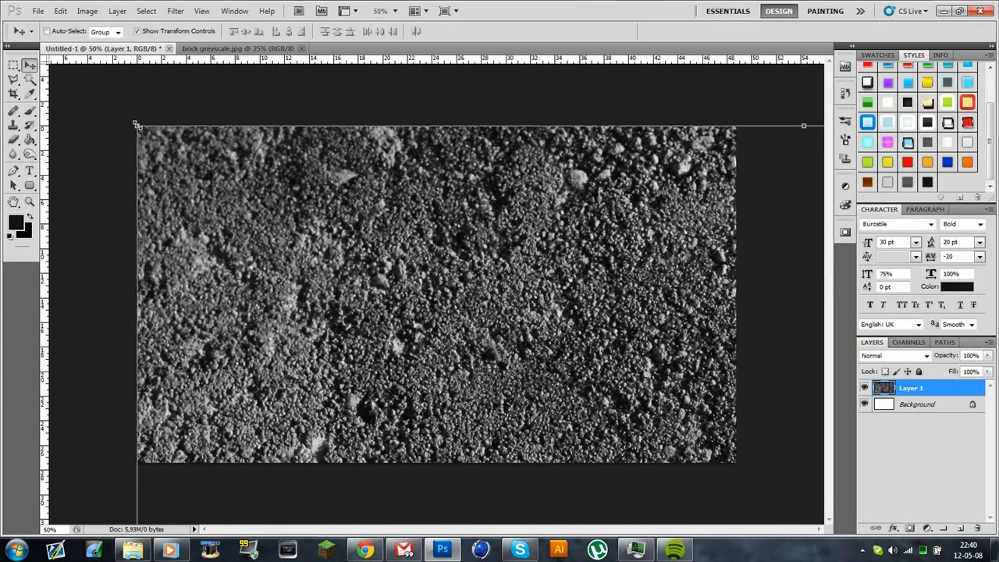
# Scale the pasted brick texture proportionally to 47% and convert its layer to a smart object.
pyautogui.click(137, 125)
pyautogui.click(230, 33)
pyautogui.moveTo(241, 32); pyautogui.dragTo(196, 52)
pyautogui.moveTo(728, 476); pyautogui.dragTo(373, 201)
pyautogui.click(275, 31)
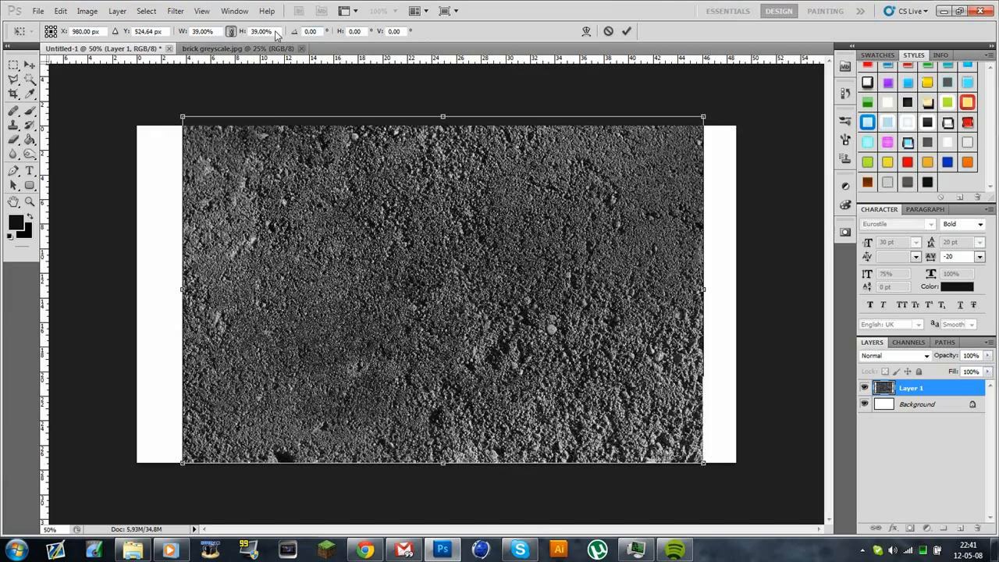
pyautogui.press('Up')
pyautogui.press('Up')
pyautogui.press('Up')
pyautogui.press('Up')
pyautogui.press('Up')
pyautogui.press('Up')
pyautogui.press('Up')
pyautogui.press('Up')
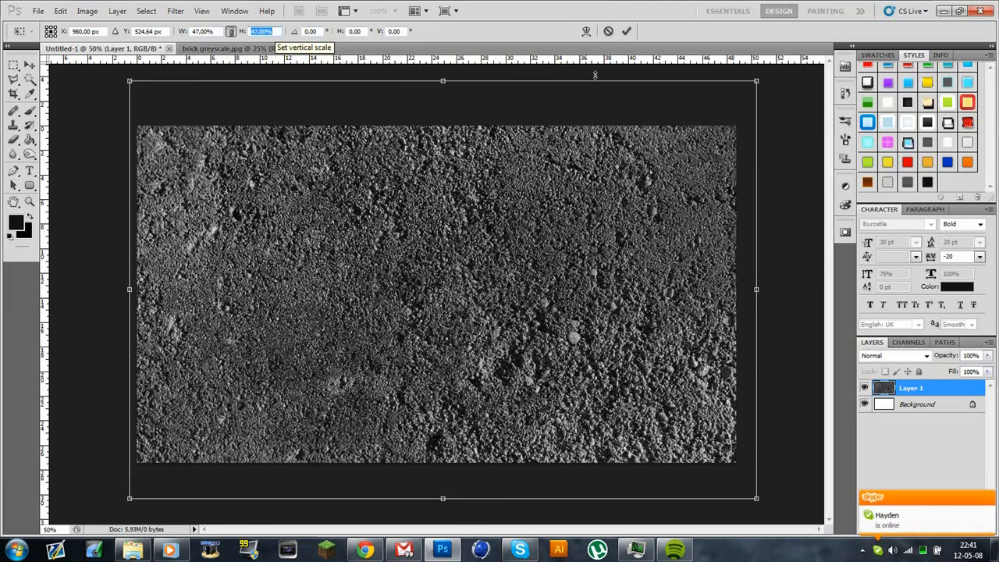
pyautogui.click(625, 31)
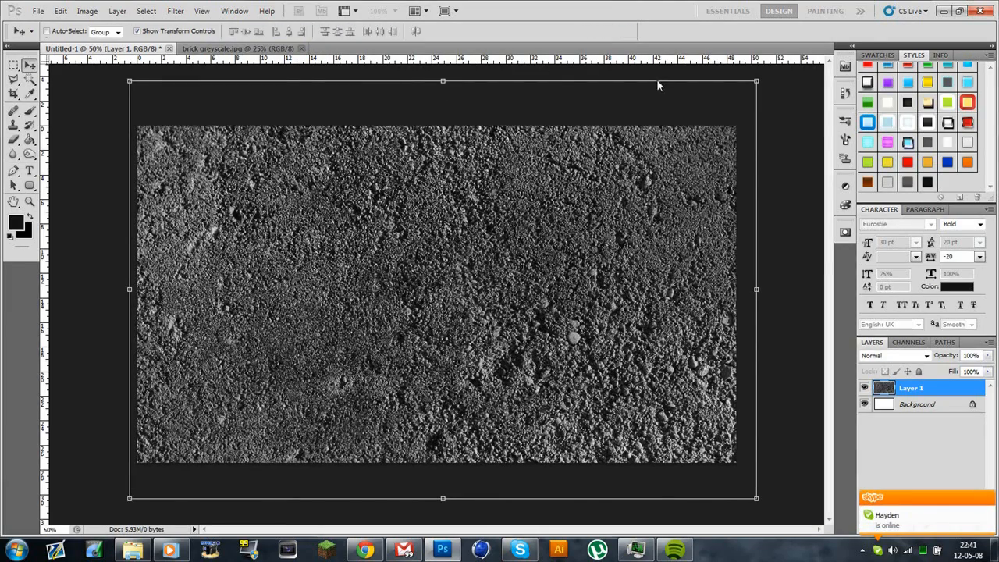
pyautogui.rightClick(918, 387)
pyautogui.click(913, 168)
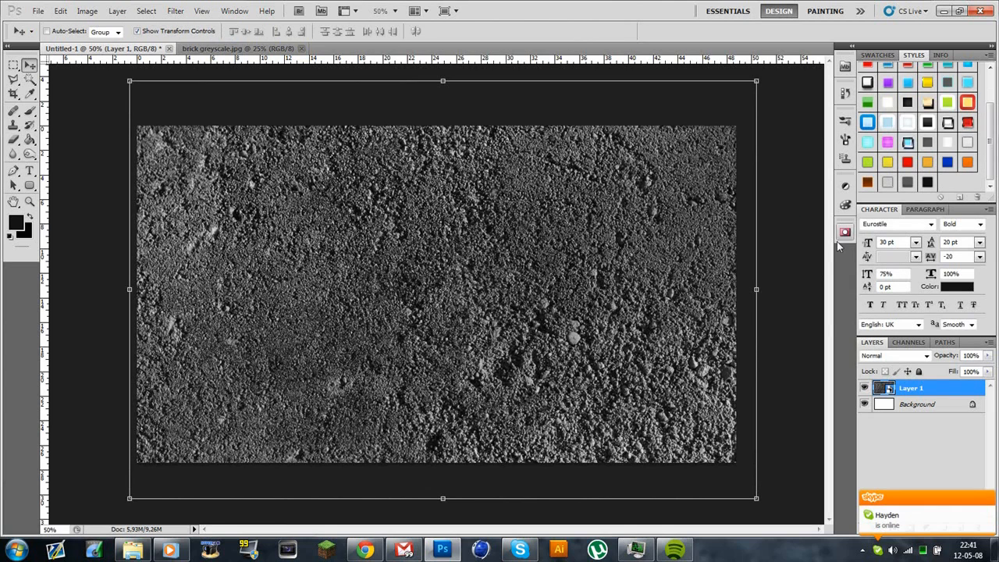
# Scale the brick smart object proportionally to 98% and shift it to X 958 px, Y 520.50 px.
pyautogui.click(443, 81)
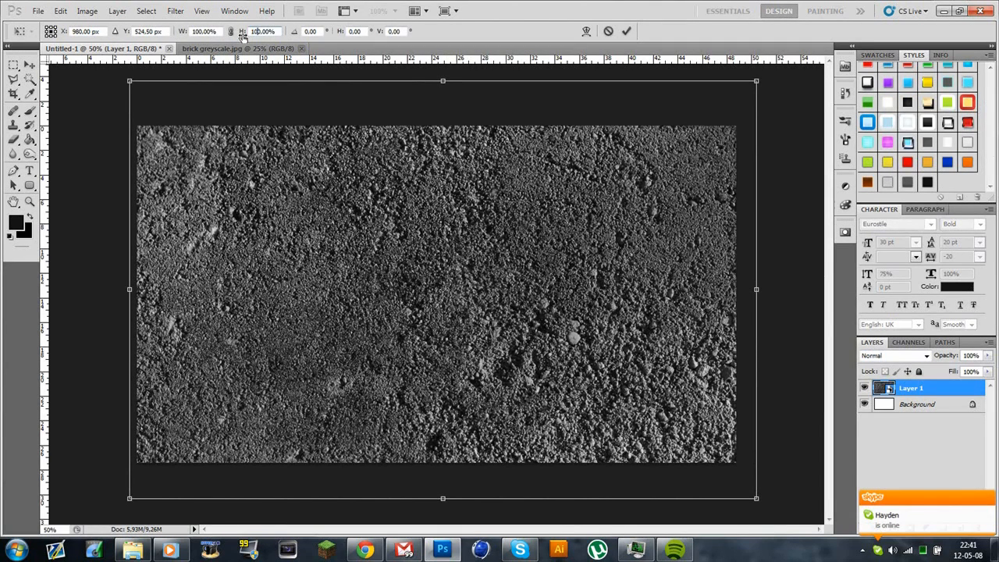
pyautogui.scroll(-2, 263, 31)
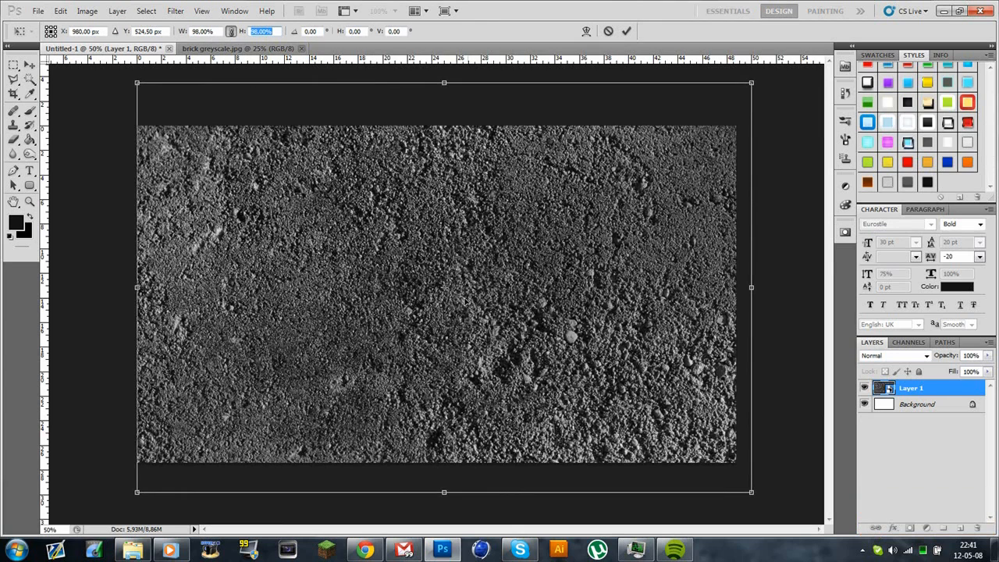
pyautogui.moveTo(474, 302); pyautogui.dragTo(461, 300)
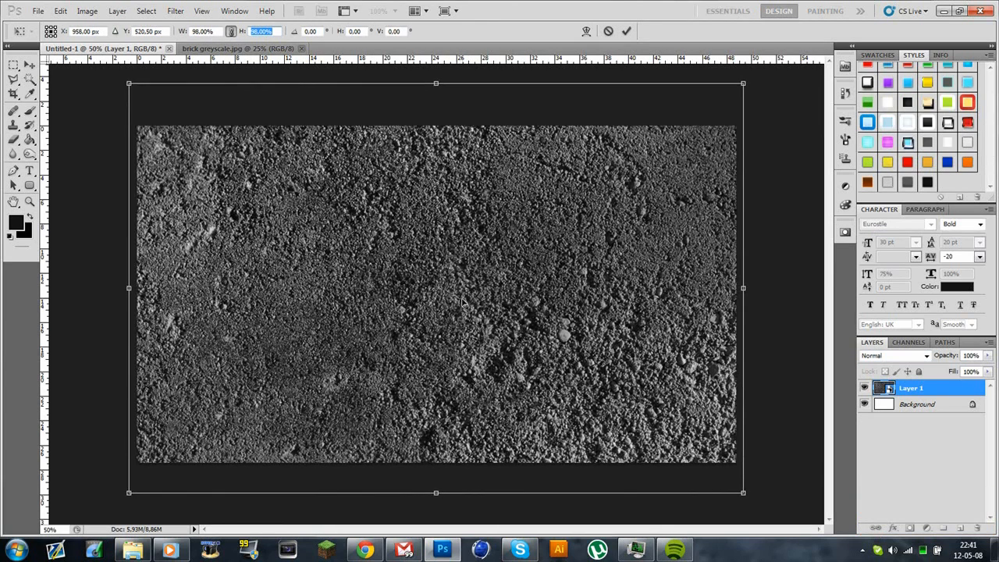
pyautogui.click(626, 32)
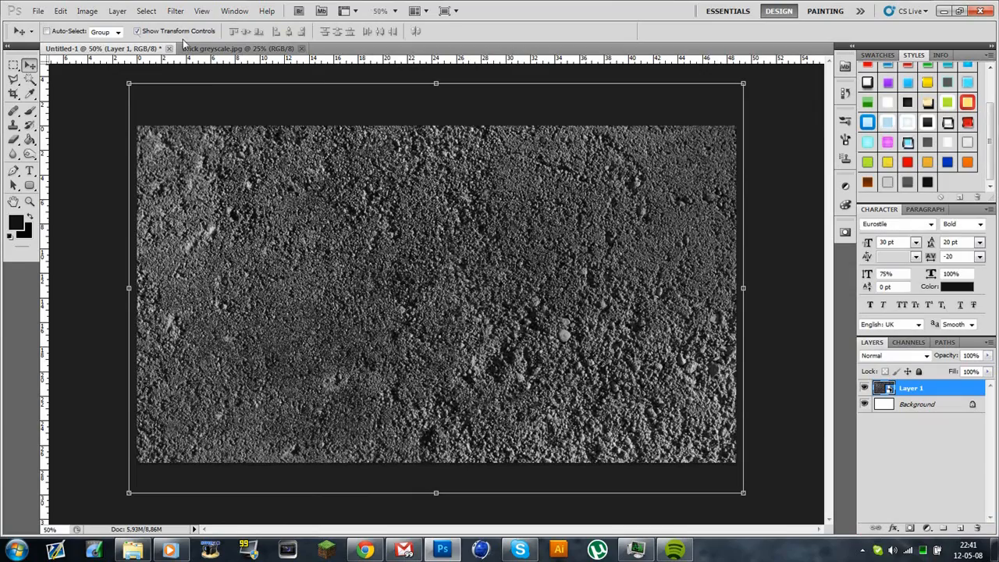
# Close the brick greyscale document and open Grunge_2 and Grunge_3 together from the Grunge textures folder.
pyautogui.click(230, 49)
pyautogui.hotkey('ctrl', 'w')
pyautogui.click(38, 11)
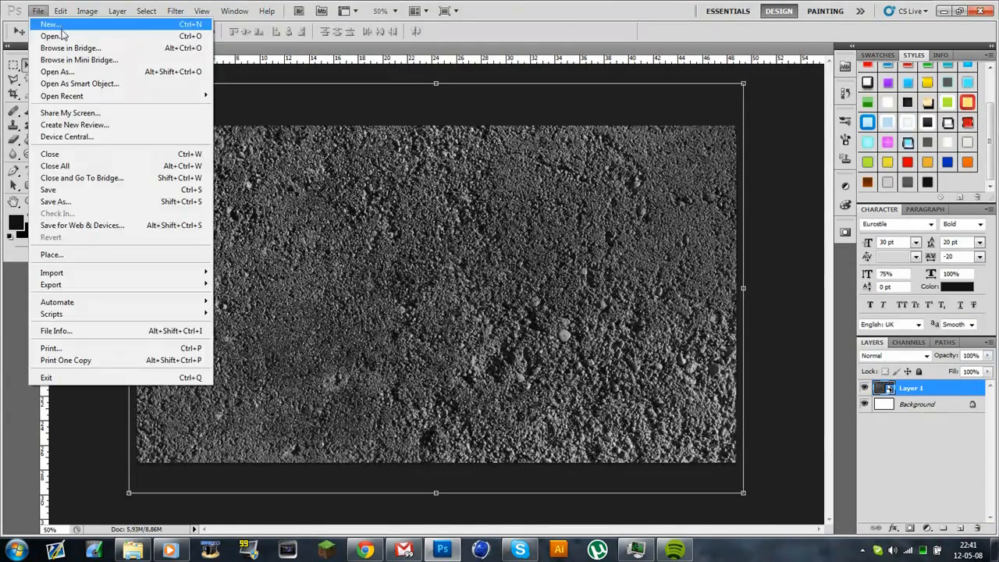
pyautogui.click(47, 34)
pyautogui.click(536, 110)
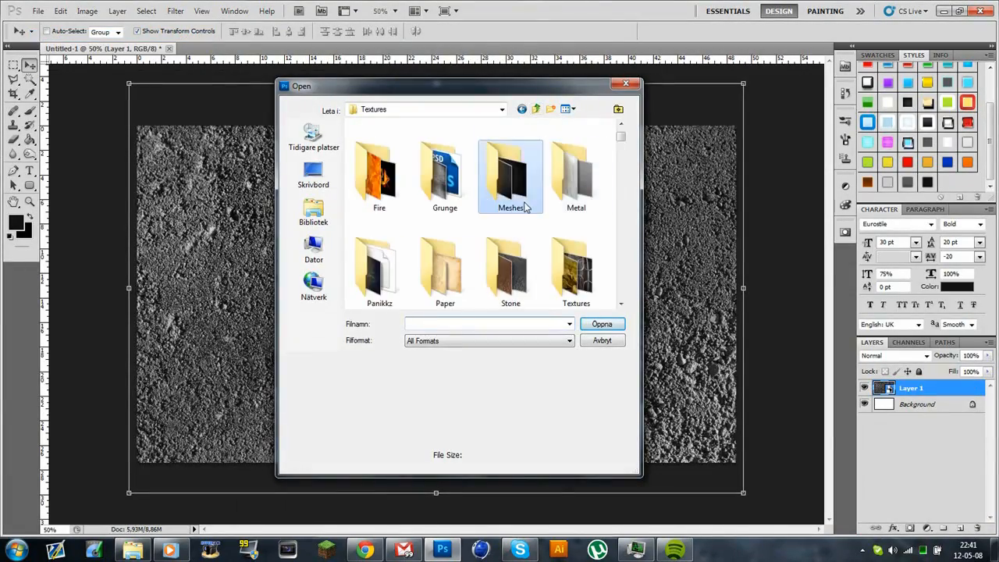
pyautogui.scroll(-2, 513, 267)
pyautogui.scroll(2, 496, 273)
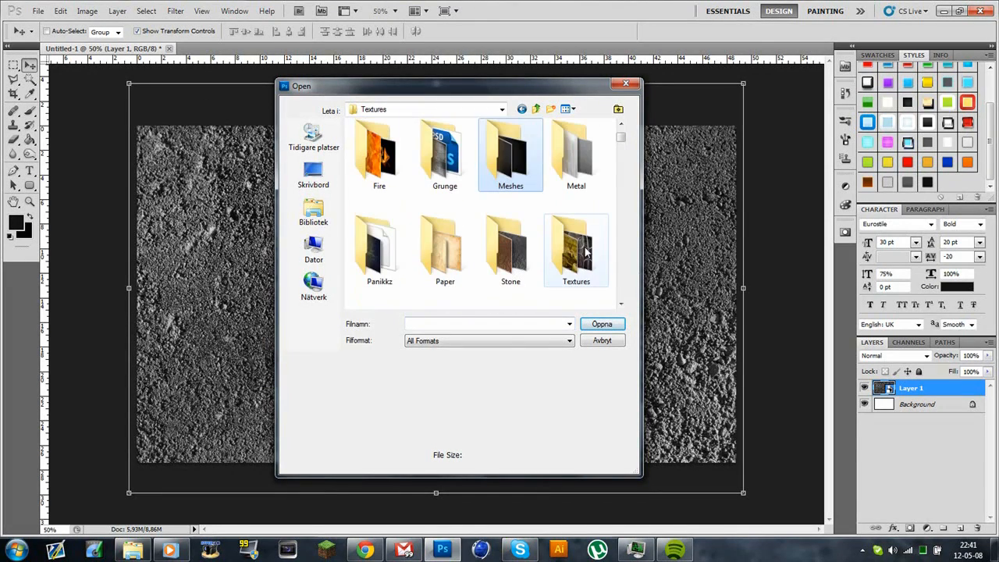
pyautogui.scroll(-2, 479, 281)
pyautogui.scroll(2, 468, 261)
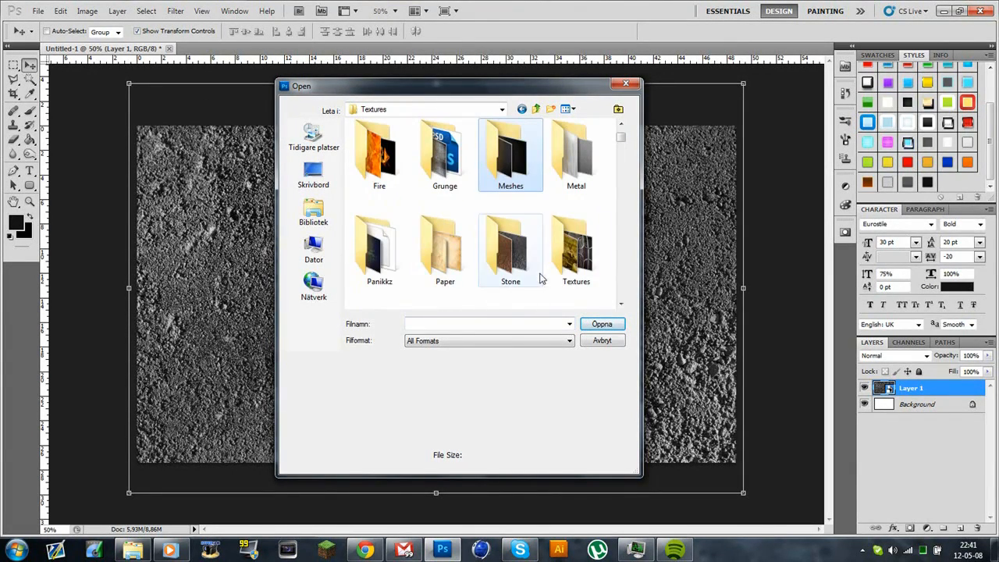
pyautogui.doubleClick(447, 172)
pyautogui.scroll(-2, 472, 257)
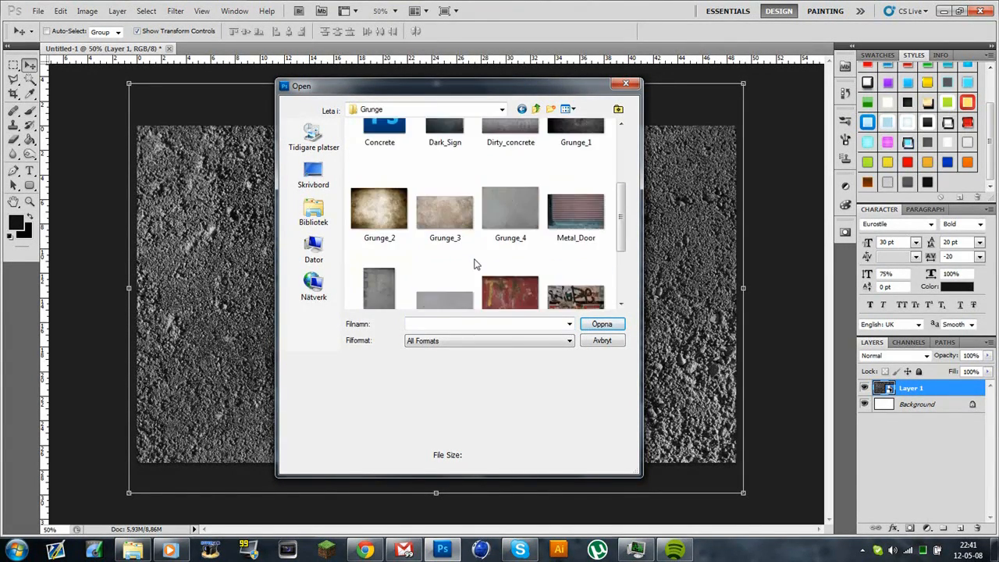
pyautogui.scroll(1, 474, 264)
pyautogui.click(379, 234)
pyautogui.keyDown('ctrl'); pyautogui.click(435, 234); pyautogui.keyUp('ctrl')
pyautogui.click(602, 326)
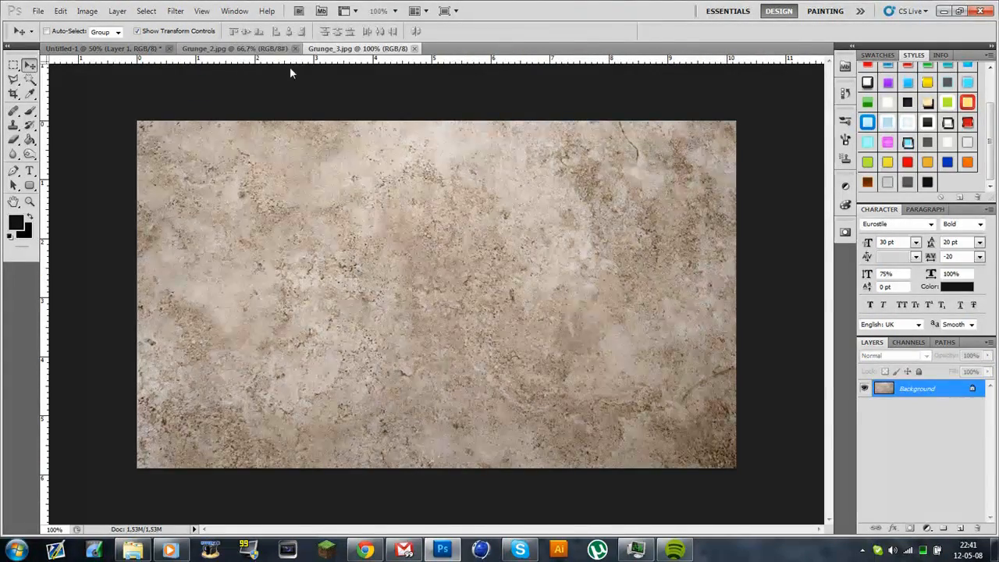
# Add a Black & White adjustment layer to Grunge_2.jpg and merge it into the background.
pyautogui.click(282, 48)
pyautogui.click(845, 188)
pyautogui.click(775, 244)
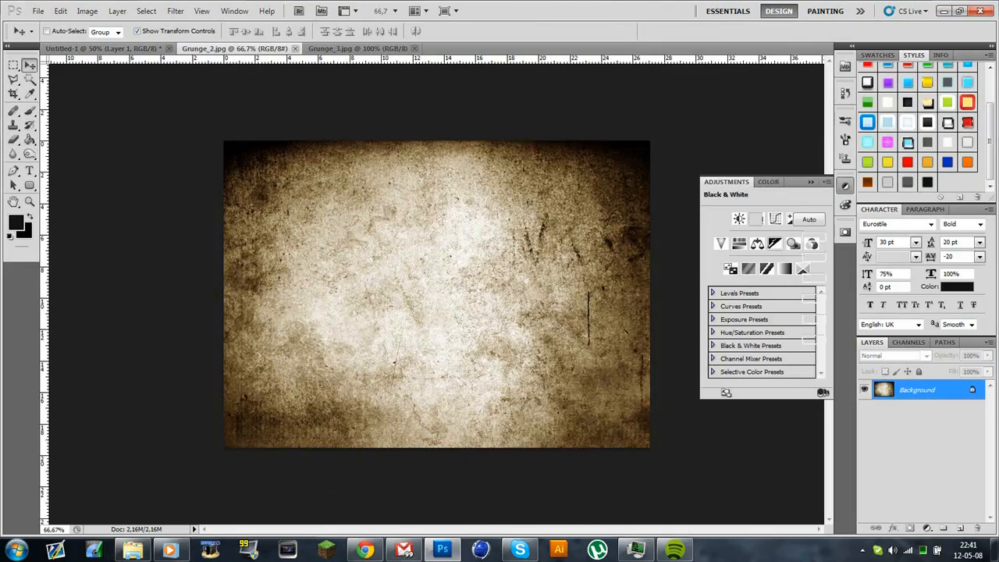
pyautogui.click(929, 420)
pyautogui.rightClick(930, 417)
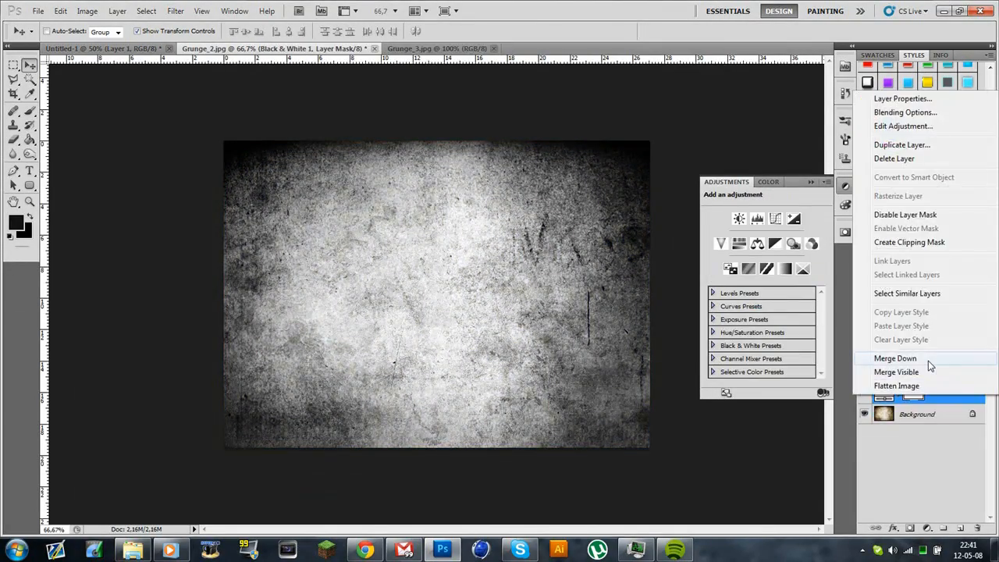
pyautogui.click(936, 450)
# Copy the whole greyscale Grunge_2 image into Untitled-1 and align it with the canvas's upper-left corner.
pyautogui.hotkey('ctrl', 'a')
pyautogui.hotkey('ctrl', 'c')
pyautogui.click(101, 48)
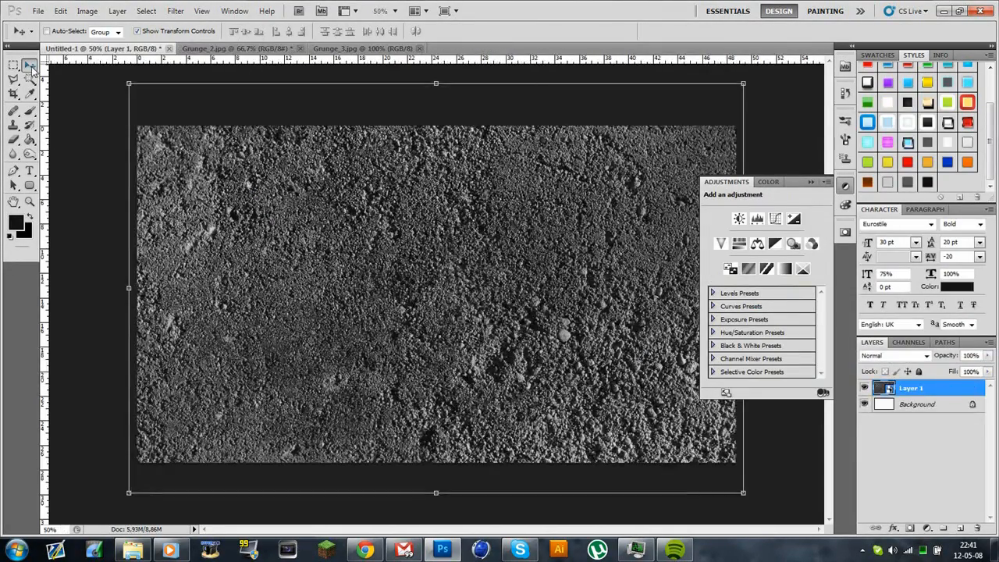
pyautogui.hotkey('ctrl', 'v')
pyautogui.moveTo(462, 297); pyautogui.dragTo(337, 222)
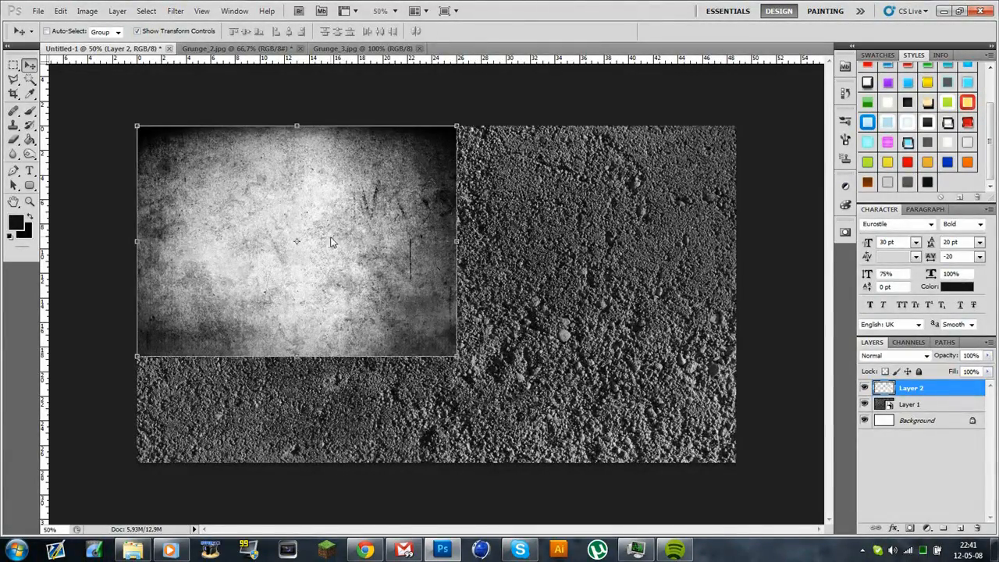
# Duplicate the grunge layer below itself, flip the copy vertically so the edges meet, and merge the two grunge layers.
pyautogui.moveTo(339, 242); pyautogui.dragTo(332, 407)
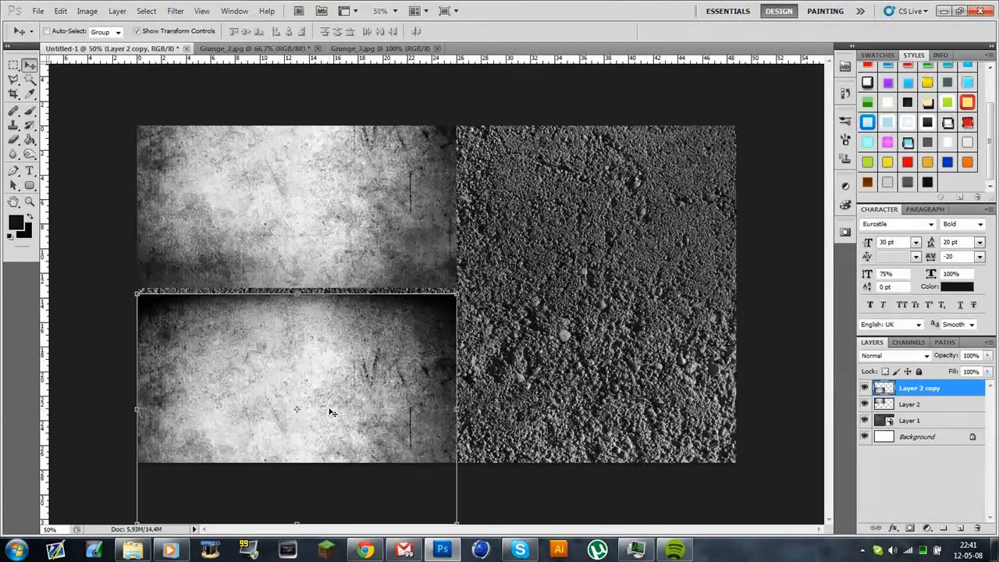
pyautogui.hotkey('ctrl', 'shift', 'h')
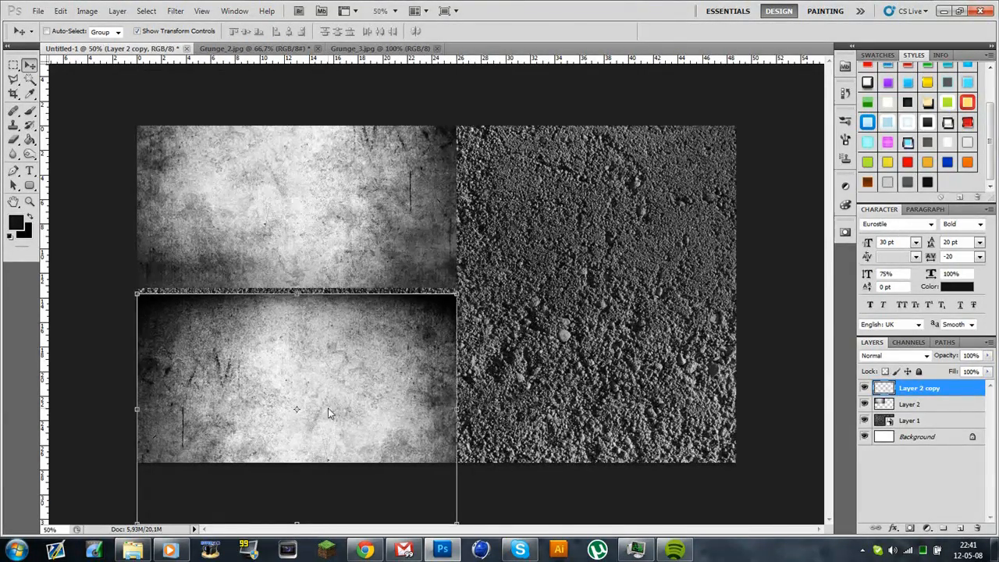
pyautogui.hotkey('ctrl', 'z')
pyautogui.hotkey('ctrl', 'shift', 'v')
pyautogui.moveTo(317, 396); pyautogui.dragTo(313, 390)
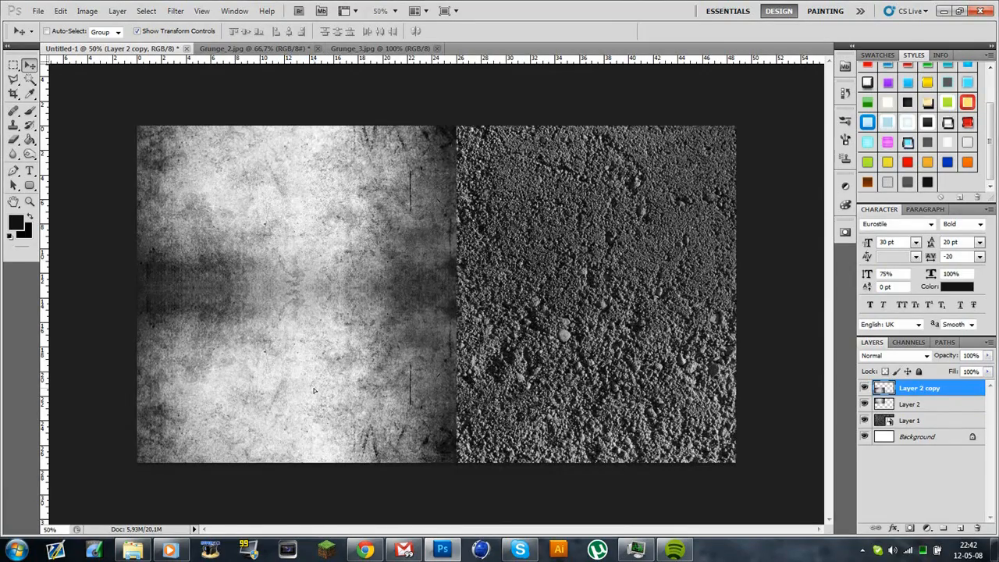
pyautogui.keyDown('shift'); pyautogui.click(909, 404); pyautogui.keyUp('shift')
pyautogui.rightClick(909, 404)
pyautogui.click(905, 414)
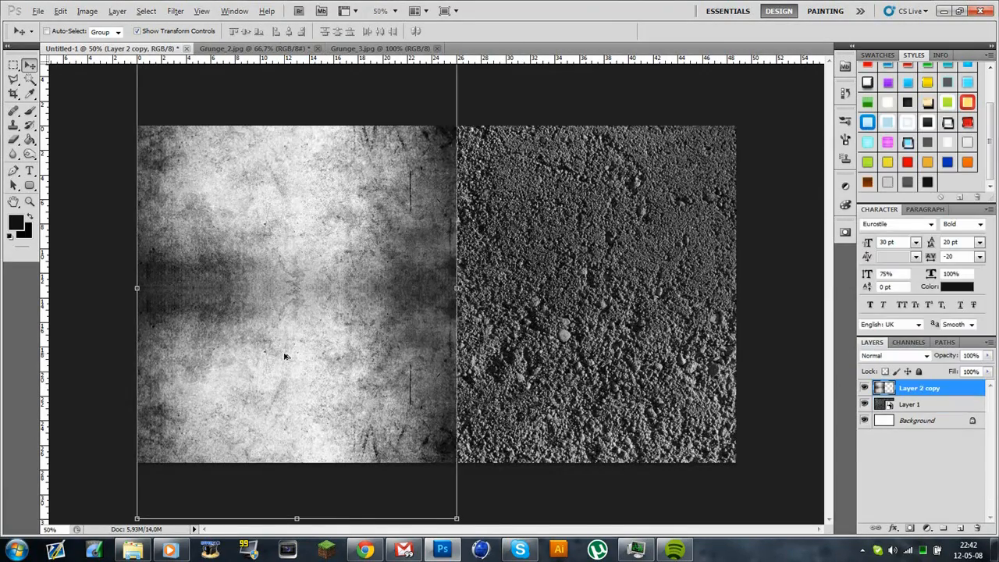
# Duplicate the merged grunge layer onto the right half of the canvas, flipped horizontally, and merge both halves.
pyautogui.keyDown('alt'); pyautogui.moveTo(285, 356); pyautogui.dragTo(607, 361); pyautogui.keyUp('alt')
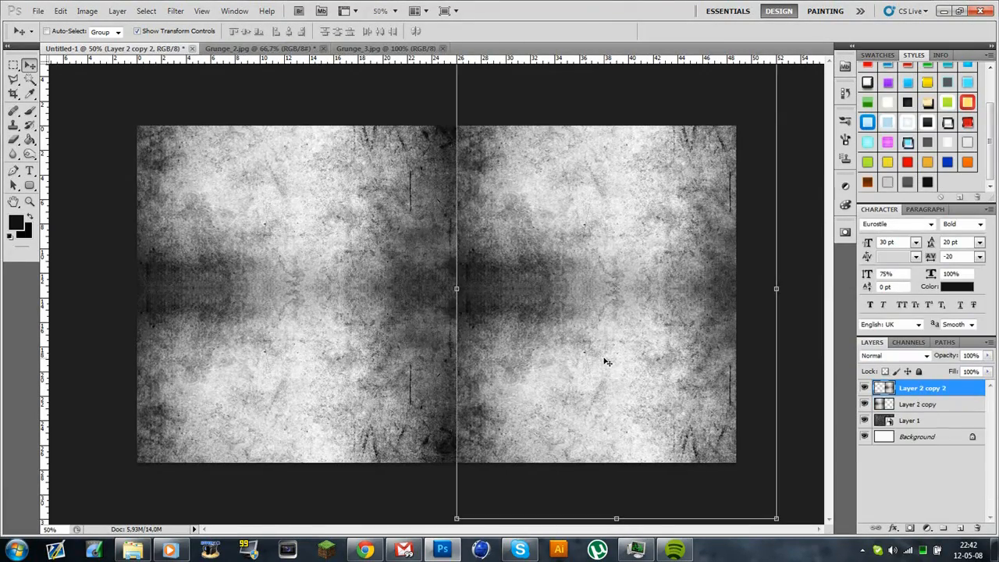
pyautogui.hotkey('ctrl', 'shift', 'h')
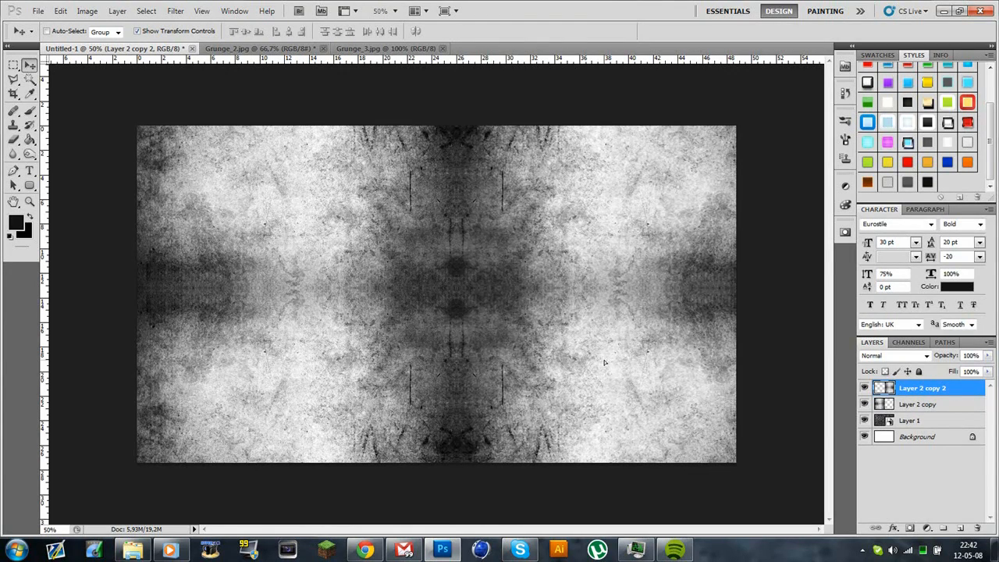
pyautogui.keyDown('shift'); pyautogui.click(912, 406); pyautogui.keyUp('shift')
pyautogui.rightClick(911, 405)
pyautogui.click(905, 413)
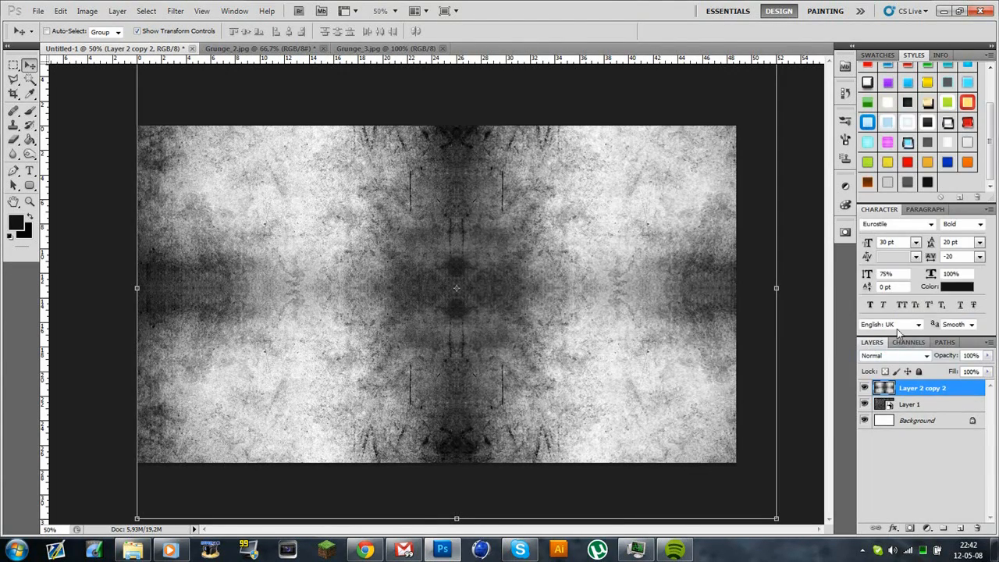
# Set the mirrored grunge layer's blend mode to Overlay, comparing it with the neighbouring modes.
pyautogui.click(906, 361)
pyautogui.click(890, 190)
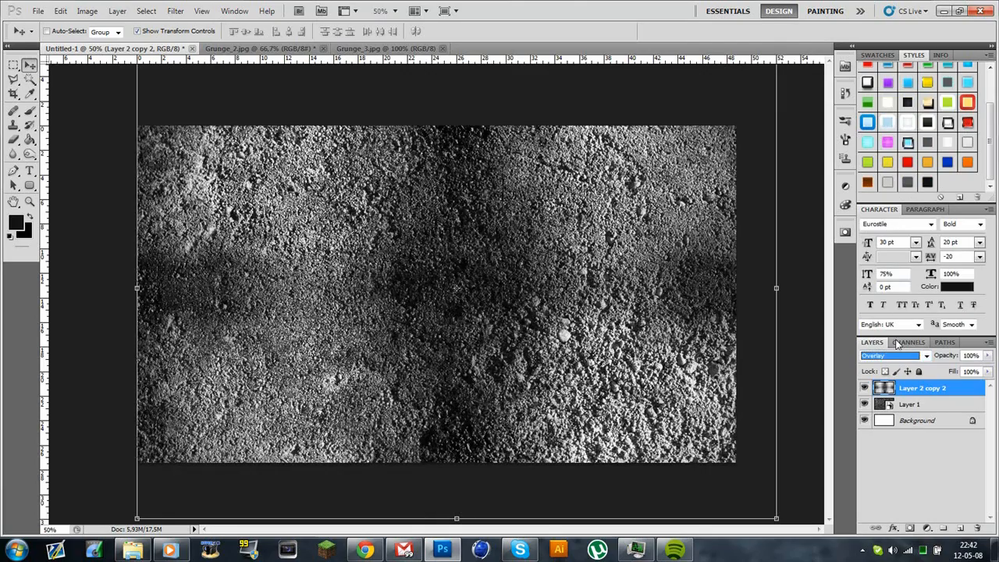
pyautogui.press('Up')
pyautogui.press('Down')
pyautogui.press('Up')
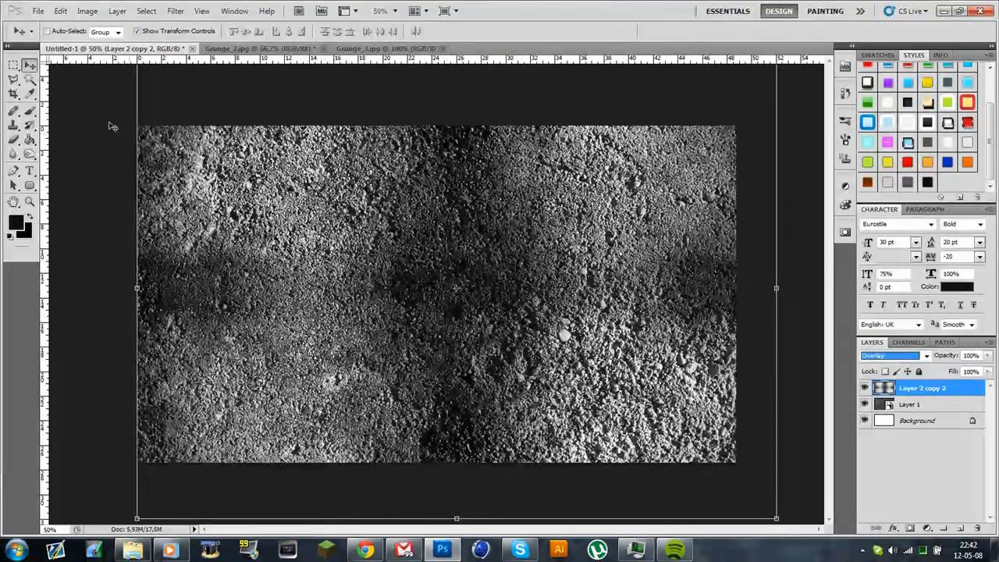
# Switch to the Grunge_3.jpg document and add a Black & White adjustment layer.
pyautogui.click(14, 65)
pyautogui.click(343, 50)
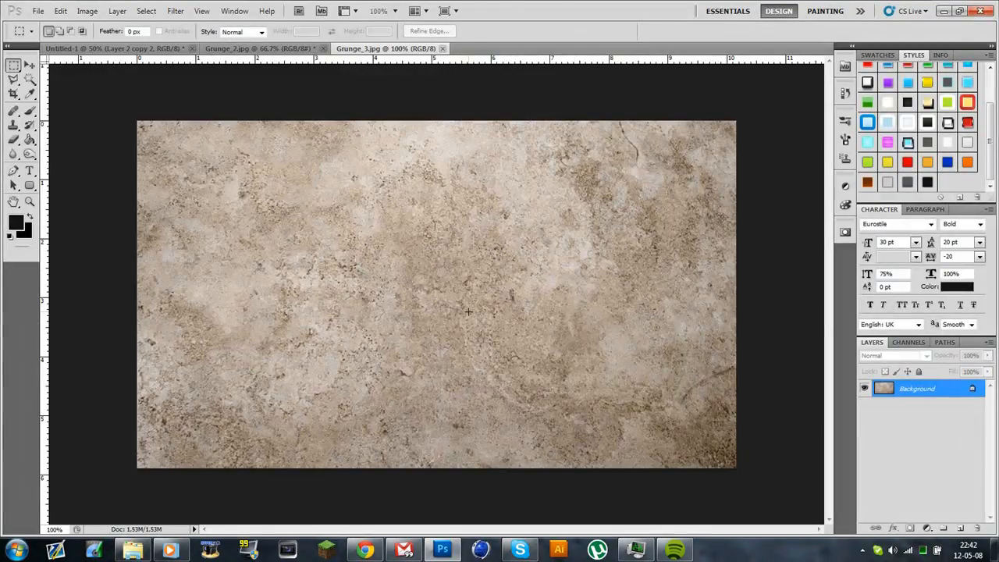
pyautogui.click(847, 188)
pyautogui.click(779, 249)
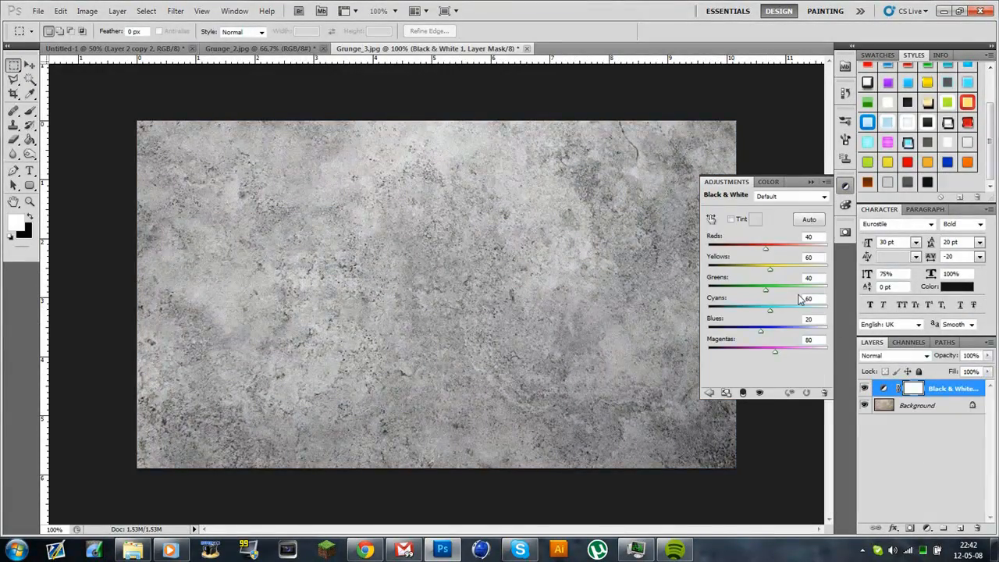
# Set the Black & White adjustment's Reds, Yellows, Greens, Cyans and Blues values to 0.
pyautogui.click(939, 404)
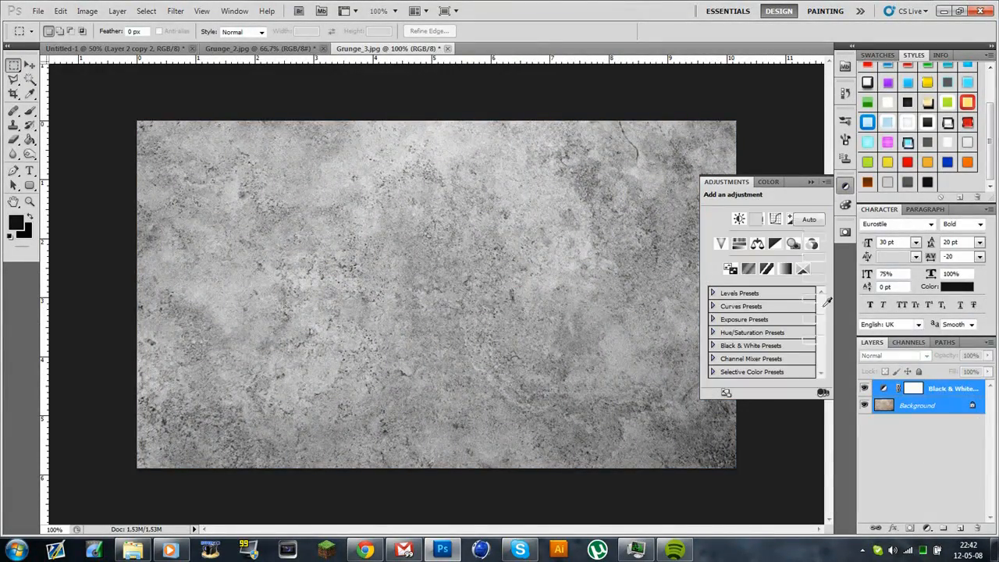
pyautogui.hotkey('alt', ']')
pyautogui.write('000')
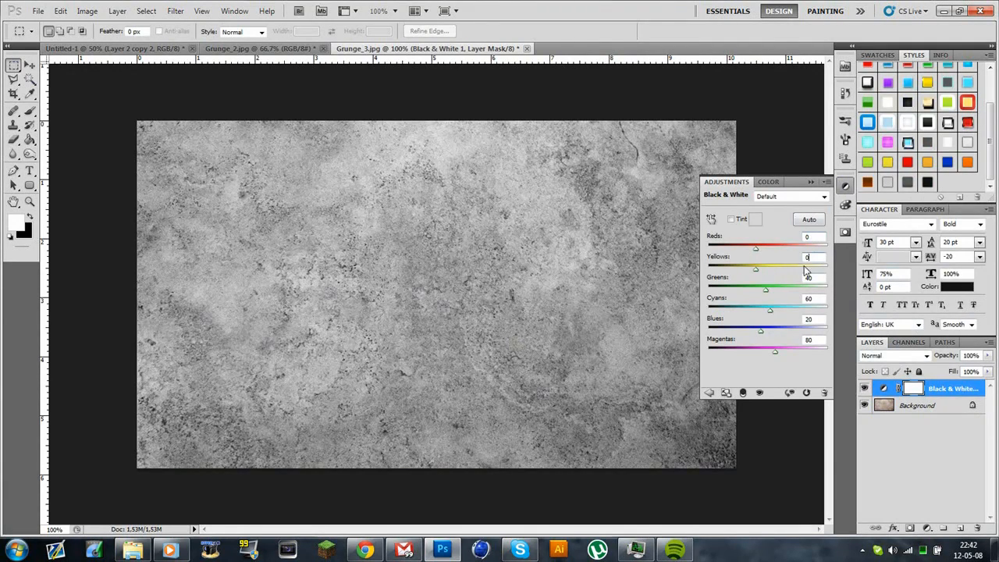
pyautogui.write('00')
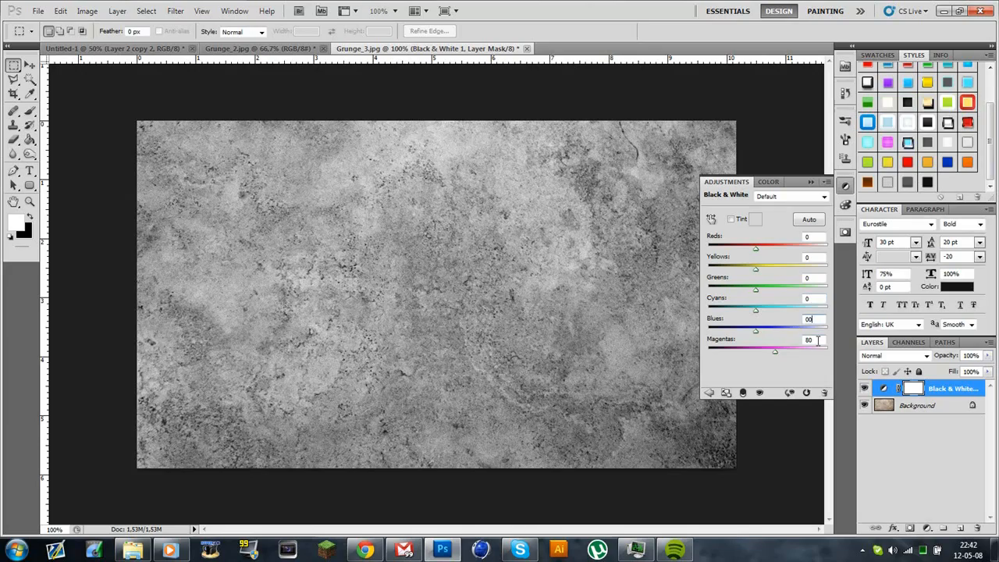
# Merge the Black & White adjustment into the background layer and copy the whole image into the Untitled-1 document.
pyautogui.keyDown('shift'); pyautogui.click(921, 411); pyautogui.keyUp('shift')
pyautogui.rightClick(937, 389)
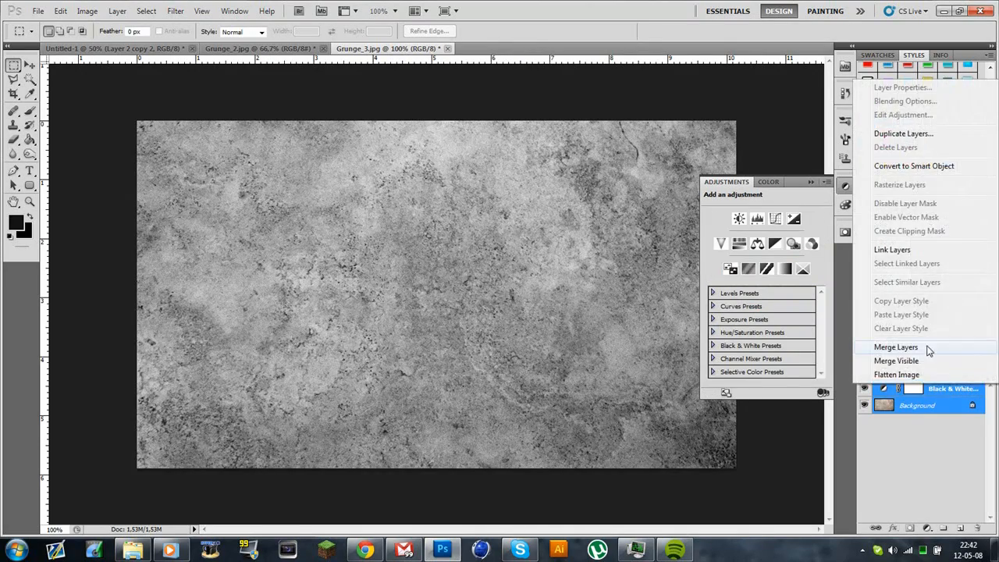
pyautogui.click(929, 348)
pyautogui.hotkey('ctrl', 'a')
pyautogui.click(117, 48)
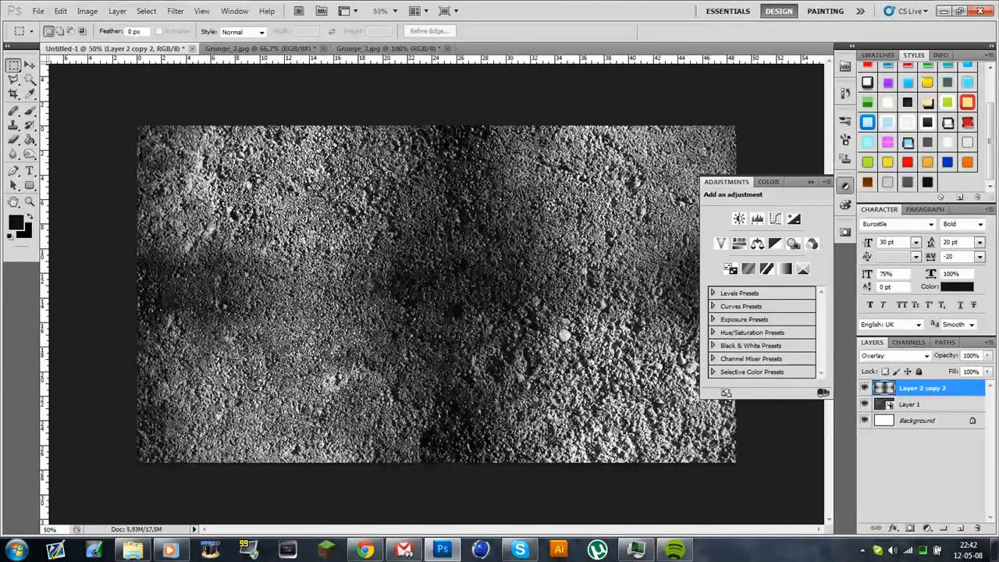
pyautogui.hotkey('ctrl', 'v')
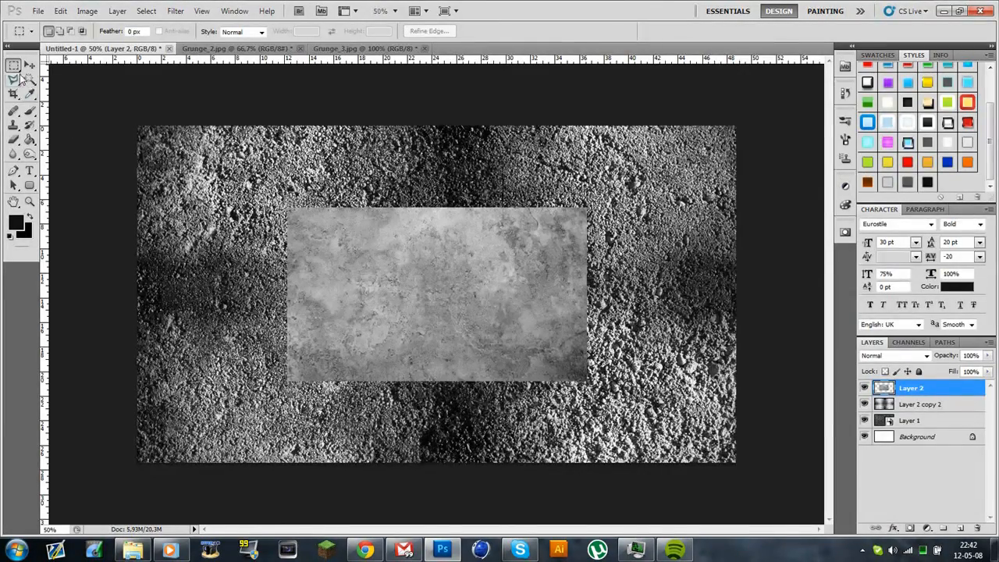
# Stack the pasted texture and a duplicate of it over the canvas's left half, flipping the lower copy vertically.
pyautogui.click(29, 65)
pyautogui.moveTo(369, 308); pyautogui.dragTo(229, 415)
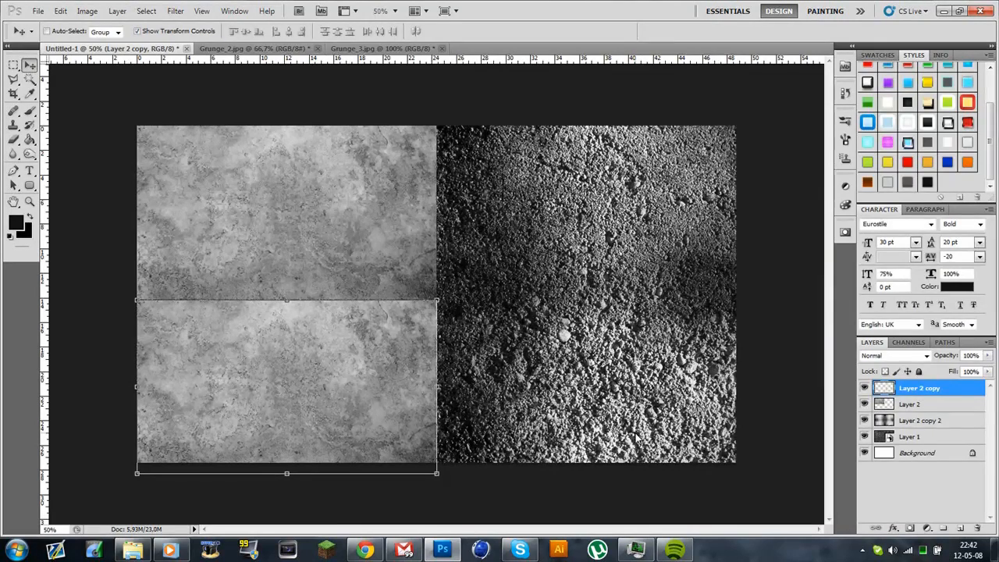
pyautogui.hotkey('ctrl', 'shift', 'h')
pyautogui.hotkey('ctrl', 'z')
pyautogui.hotkey('ctrl', 'shift', 'v')
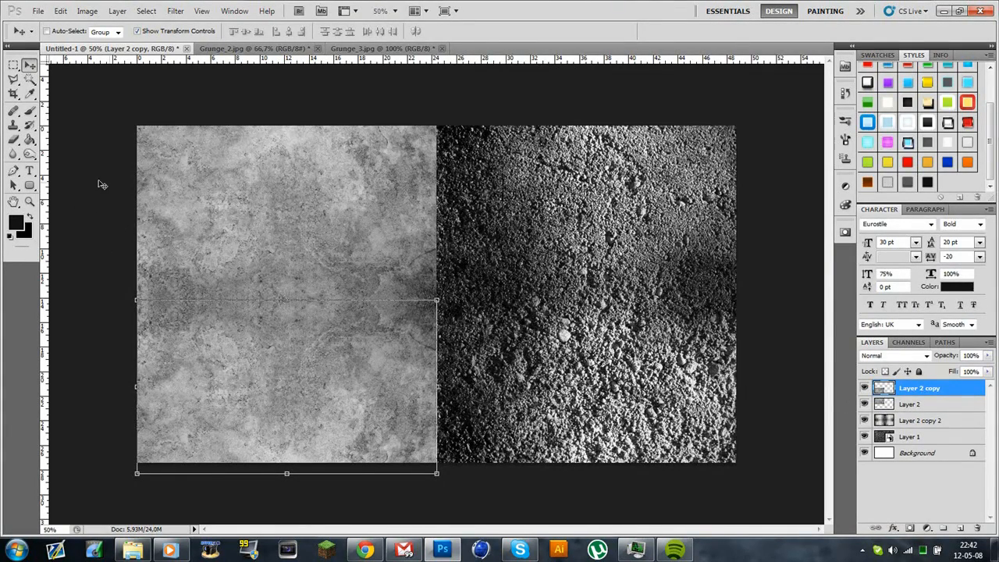
# Nudge the flipped lower copy slightly upward to close the seam with the upper tile.
pyautogui.click(30, 202)
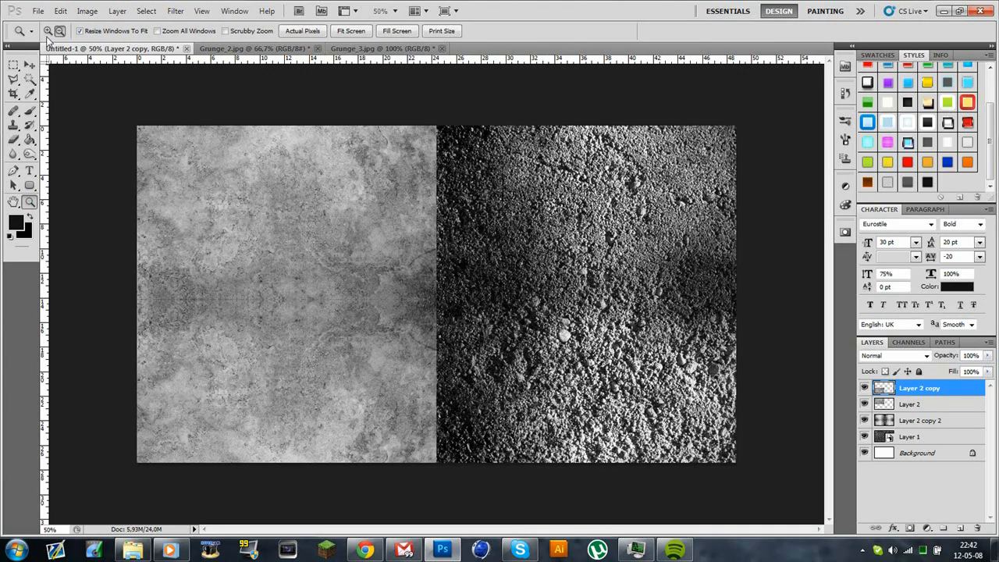
pyautogui.keyDown('alt'); pyautogui.click(258, 334); pyautogui.keyUp('alt')
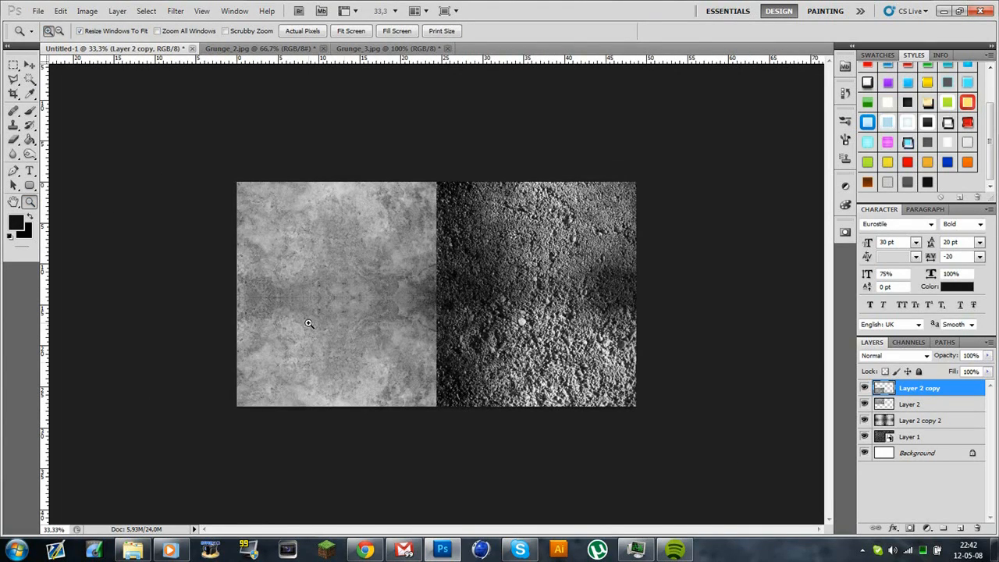
pyautogui.moveTo(354, 247); pyautogui.dragTo(305, 322)
pyautogui.moveTo(183, 197); pyautogui.dragTo(473, 298)
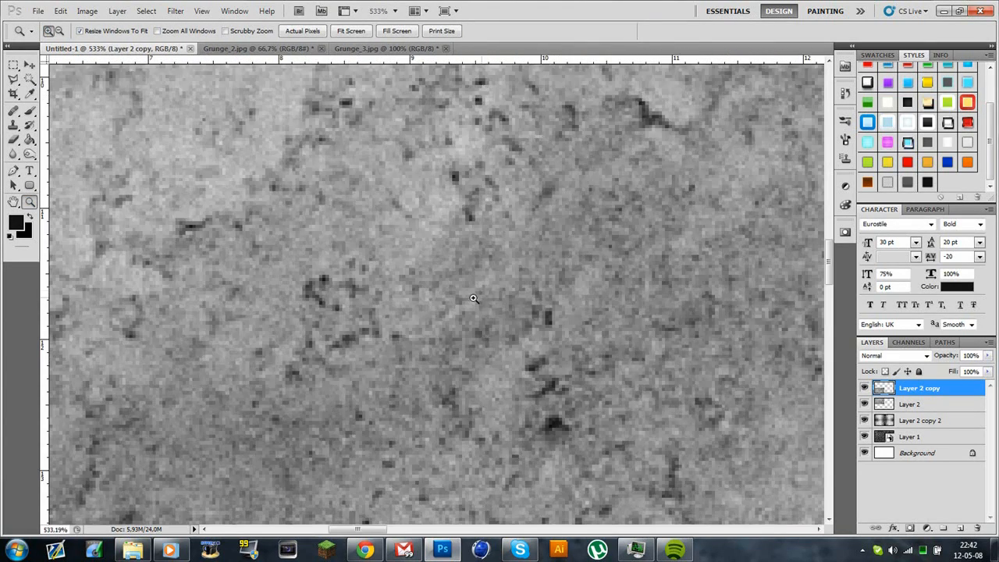
pyautogui.click(30, 64)
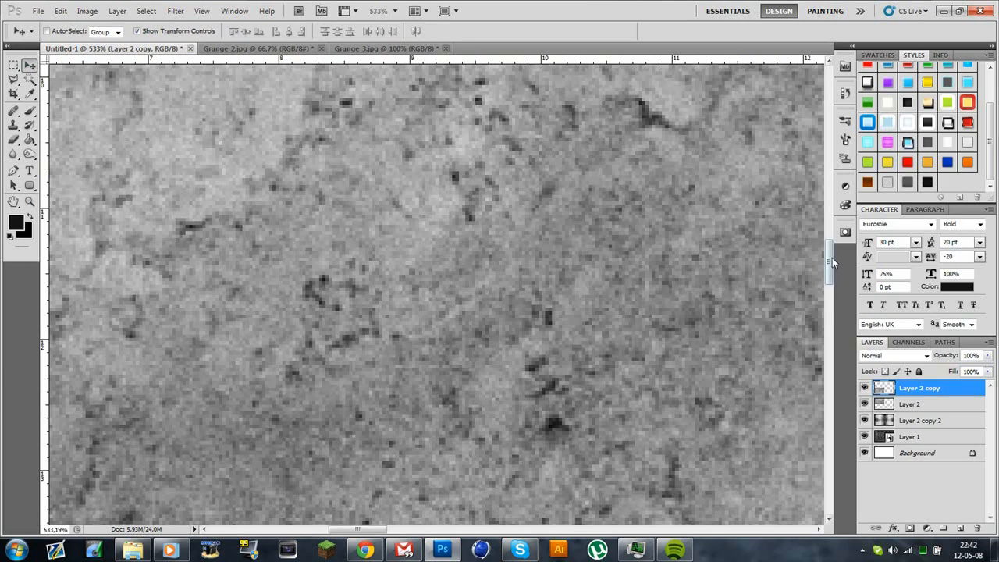
pyautogui.moveTo(832, 263); pyautogui.dragTo(827, 315)
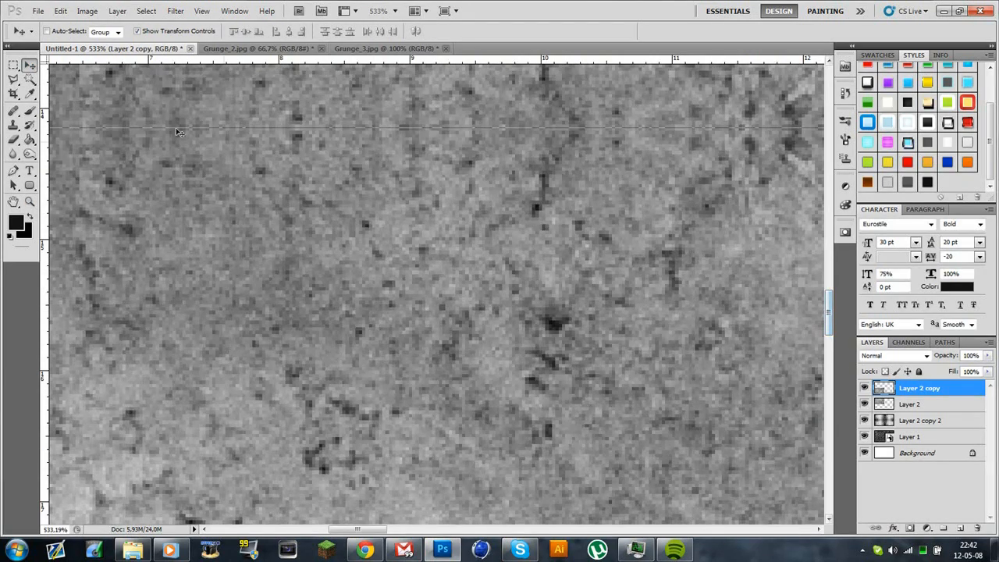
pyautogui.press('Up')
pyautogui.press('Up')
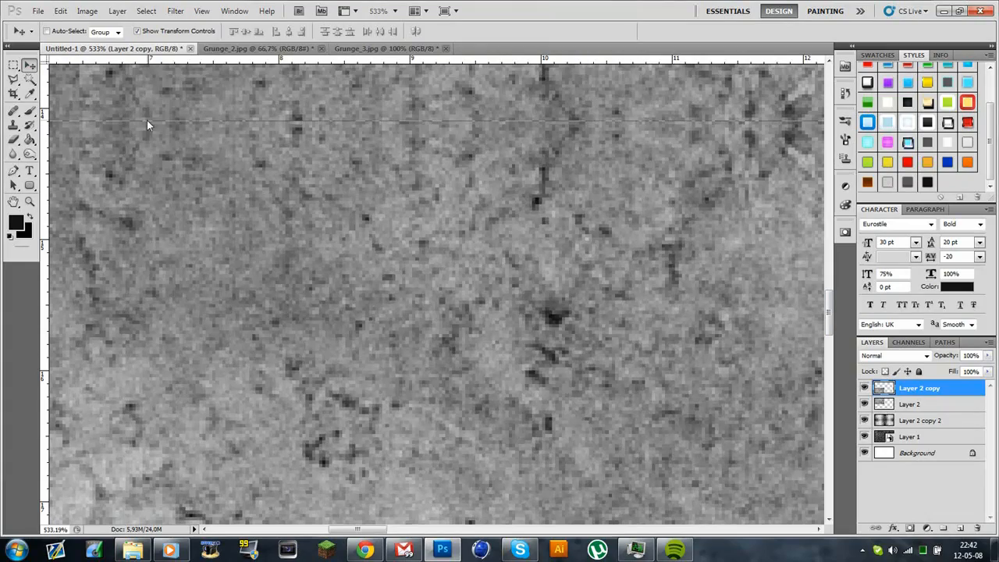
pyautogui.click(14, 65)
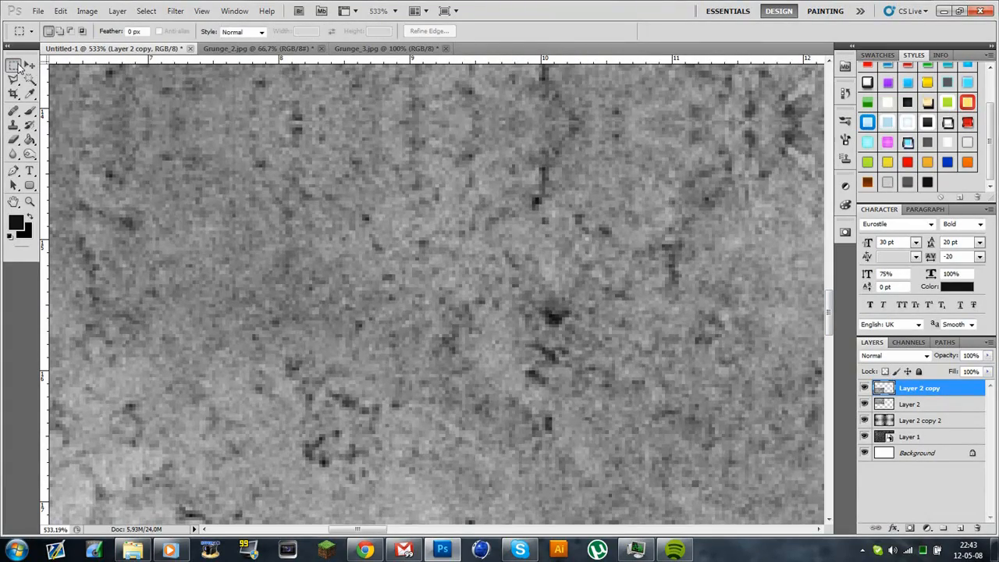
pyautogui.doubleClick(29, 201)
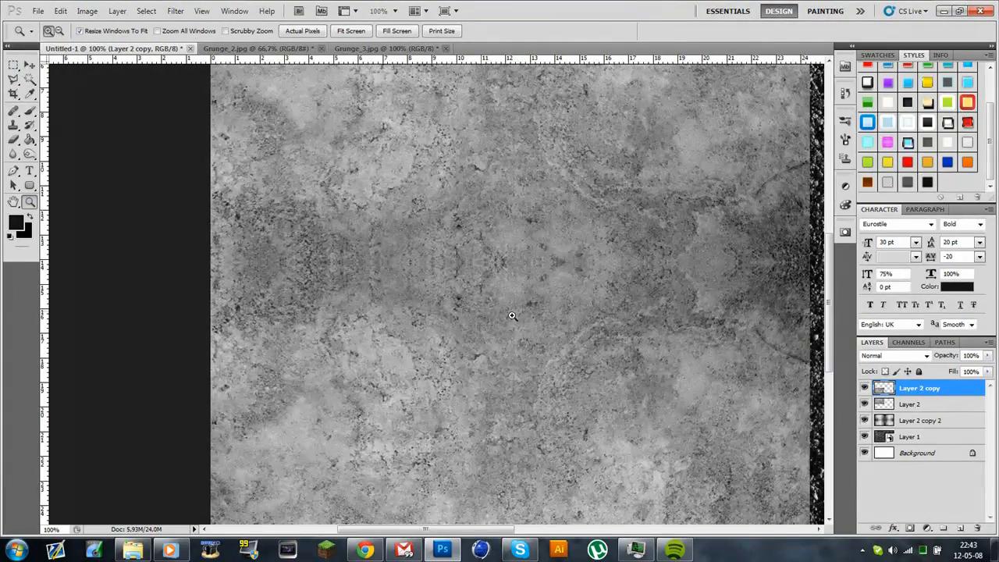
# Merge Layer 2 copy and Layer 2 into one texture layer.
pyautogui.keyDown('shift'); pyautogui.click(906, 406); pyautogui.keyUp('shift')
pyautogui.rightClick(917, 388)
pyautogui.click(913, 358)
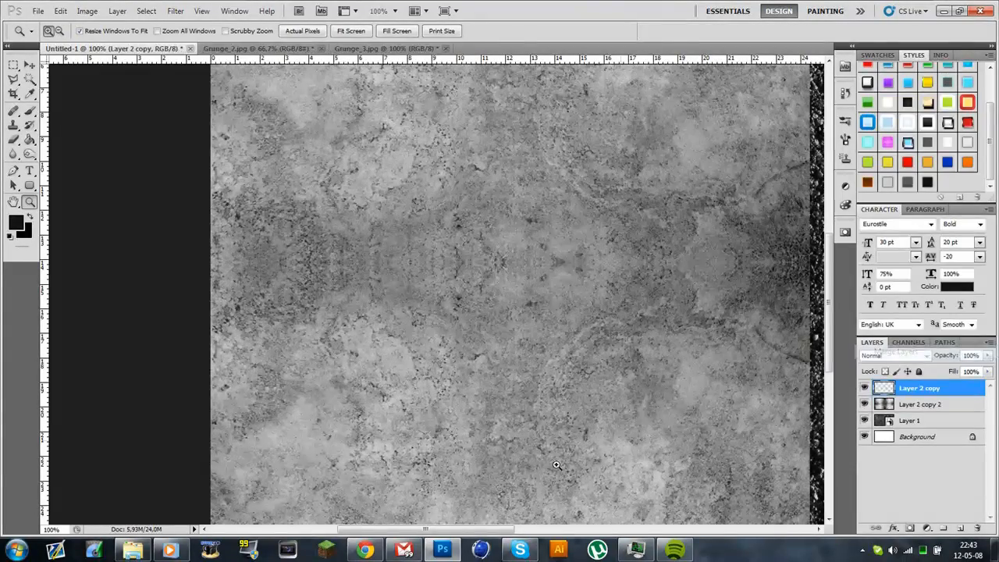
# Examine the merged texture's right edge where it meets the uncovered half of the canvas.
pyautogui.moveTo(460, 532); pyautogui.dragTo(552, 533)
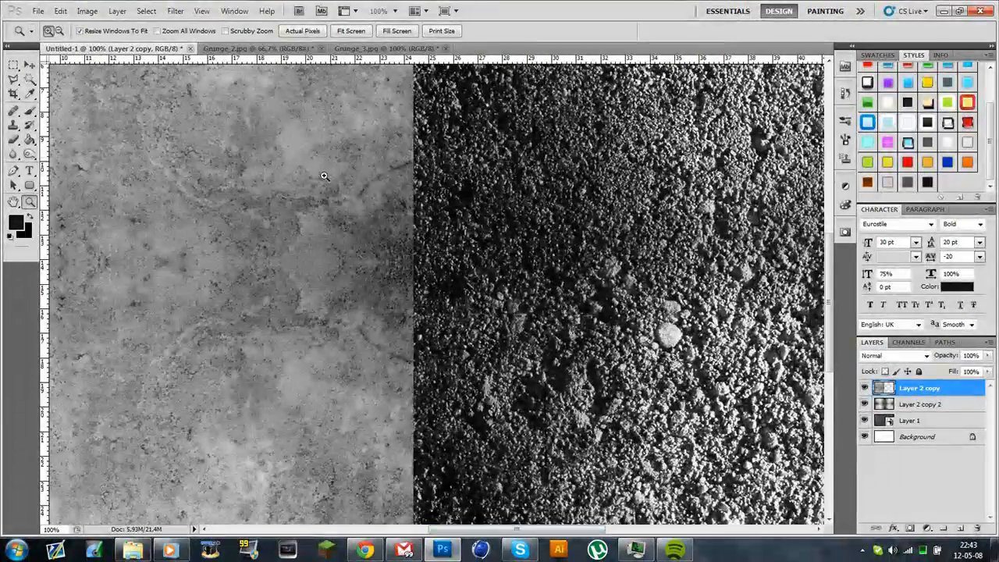
pyautogui.click(283, 180)
pyautogui.click(283, 180)
pyautogui.click(437, 241)
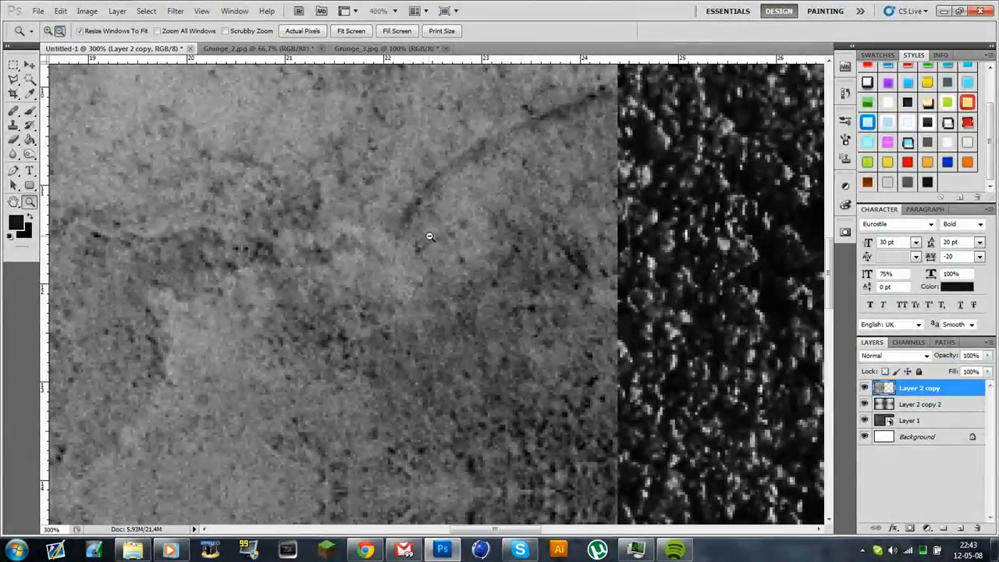
pyautogui.keyDown('alt'); pyautogui.click(429, 236); pyautogui.keyUp('alt')
pyautogui.keyDown('alt'); pyautogui.click(429, 236); pyautogui.keyUp('alt')
pyautogui.keyDown('alt'); pyautogui.click(429, 235); pyautogui.keyUp('alt')
pyautogui.keyDown('alt'); pyautogui.click(429, 235); pyautogui.keyUp('alt')
pyautogui.keyDown('alt'); pyautogui.click(429, 236); pyautogui.keyUp('alt')
# Duplicate the merged texture onto the canvas's right half, flipped horizontally and aligned, and merge both halves.
pyautogui.click(29, 65)
pyautogui.moveTo(244, 263); pyautogui.dragTo(540, 263)
pyautogui.hotkey('ctrl', 'j')
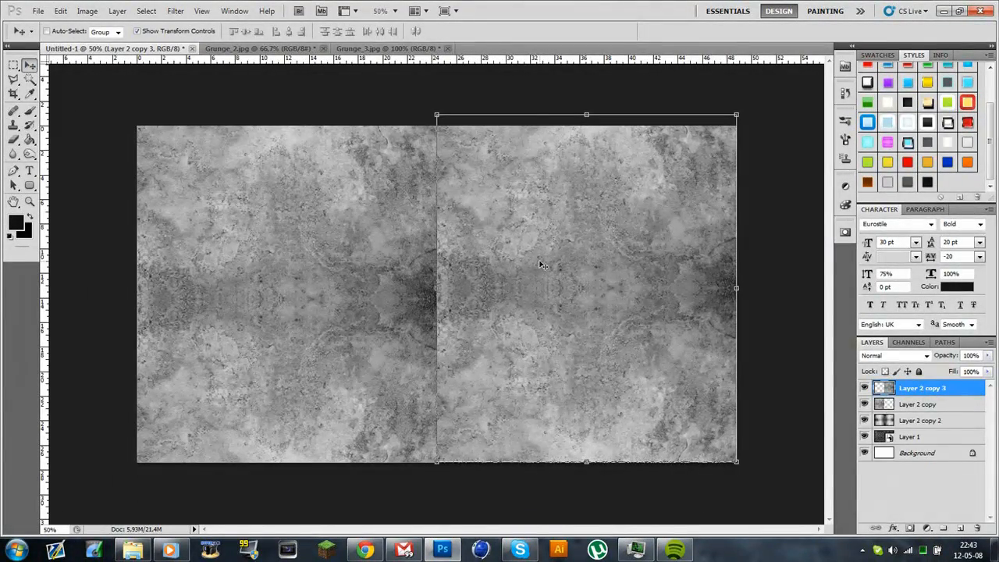
pyautogui.hotkey('ctrl', 'shift', 't')
pyautogui.moveTo(567, 314); pyautogui.dragTo(567, 325)
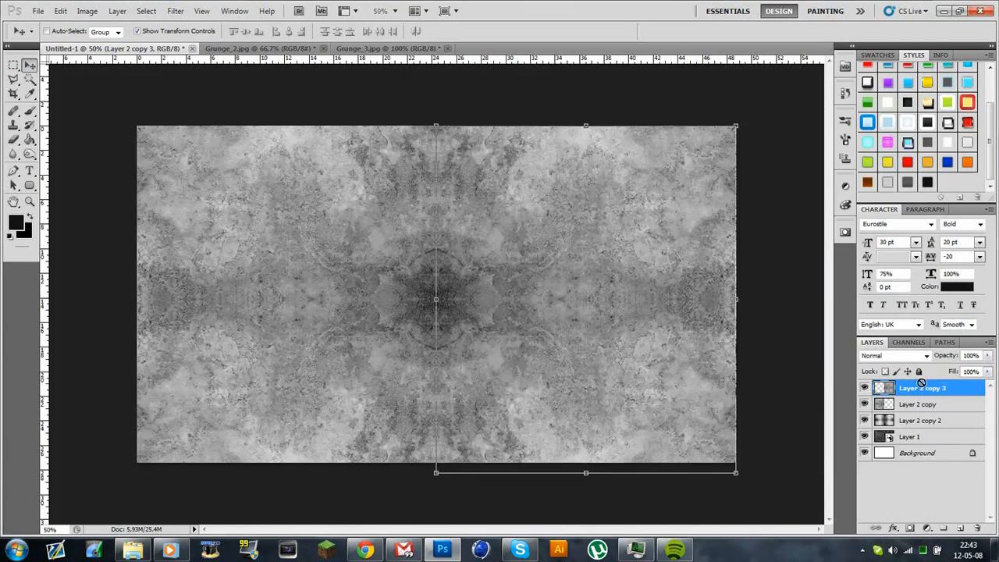
pyautogui.keyDown('ctrl'); pyautogui.click(918, 404); pyautogui.keyUp('ctrl')
pyautogui.rightClick(920, 402)
pyautogui.click(896, 352)
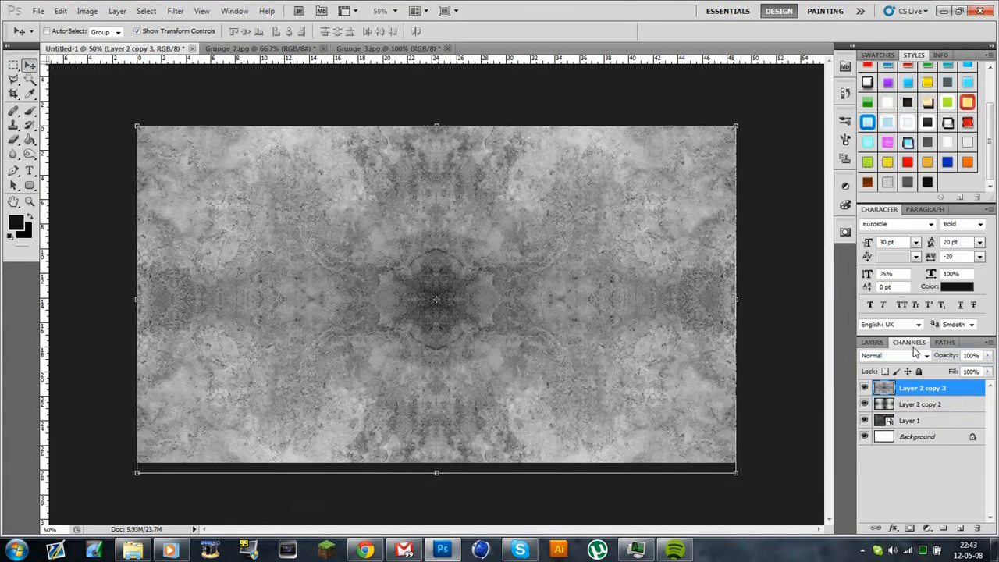
pyautogui.press('F7')
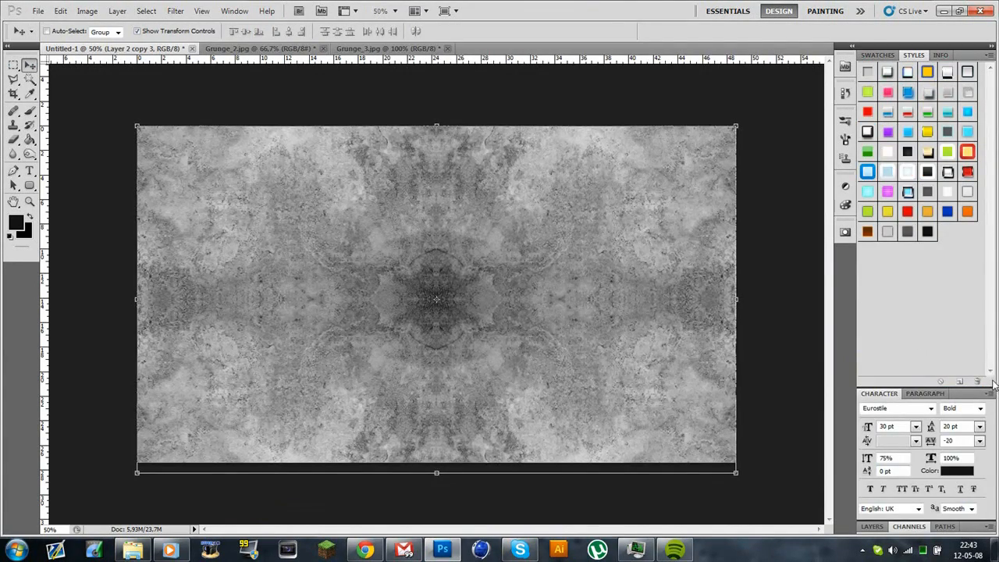
pyautogui.click(920, 527)
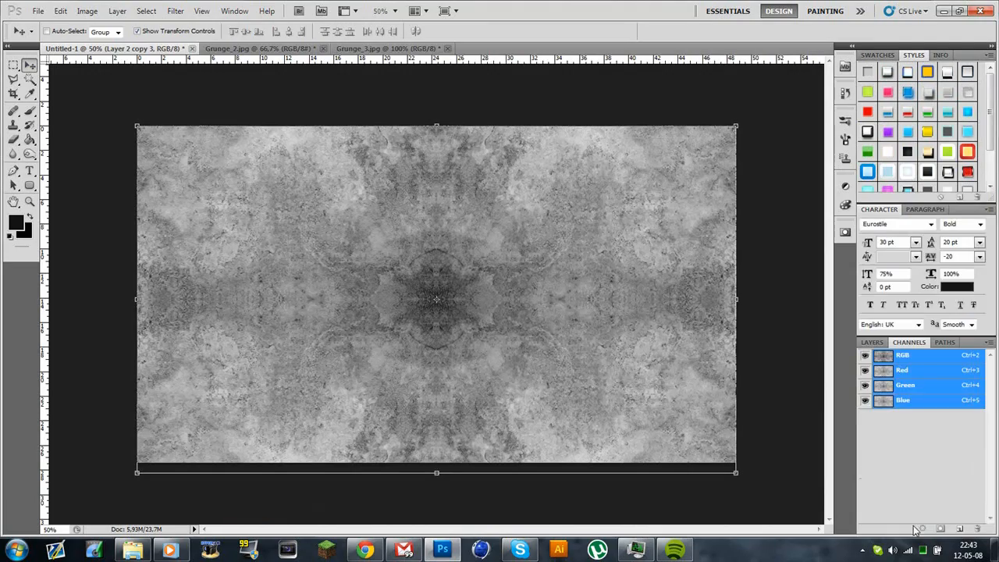
pyautogui.click(873, 342)
# Try the Soft Light blend mode on Layer 2 copy 3, comparing it with the neighbouring modes.
pyautogui.click(905, 355)
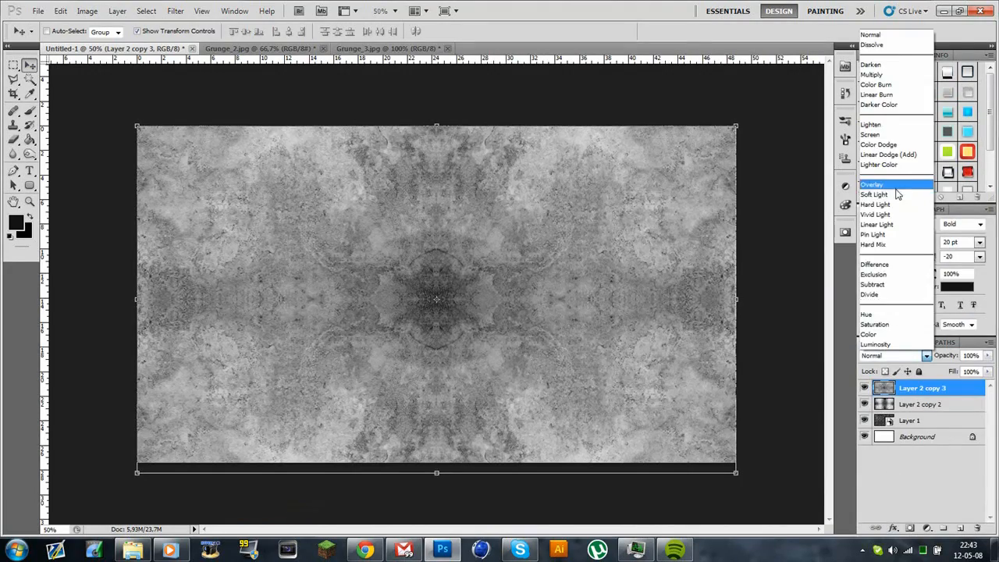
pyautogui.click(898, 193)
pyautogui.press('Down')
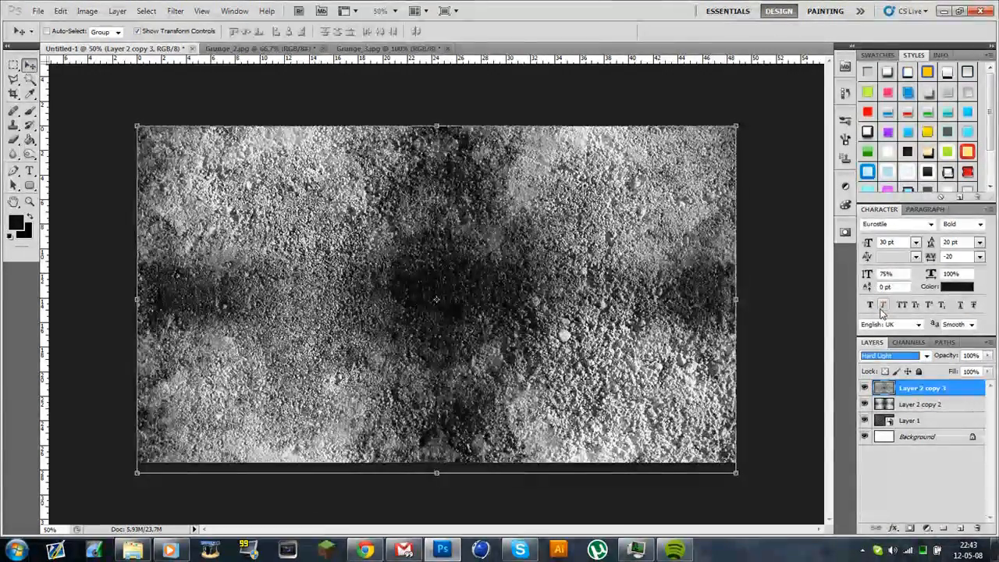
pyautogui.press('Up')
pyautogui.press('Up')
pyautogui.press('Down')
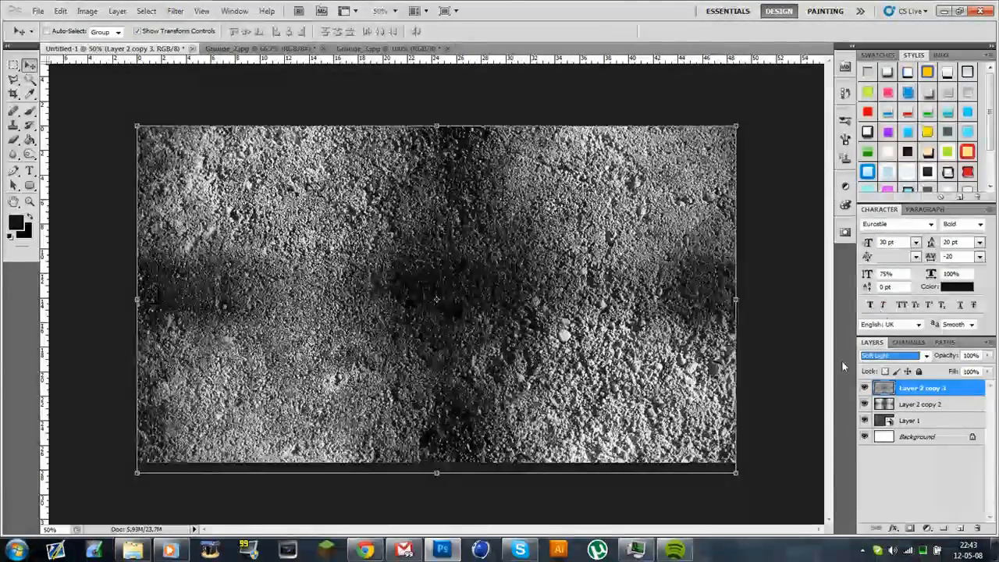
# Set Layer 2 copy 3's blend mode to Overlay, toggling the two grunge layers' visibility to compare the effect.
pyautogui.click(863, 388)
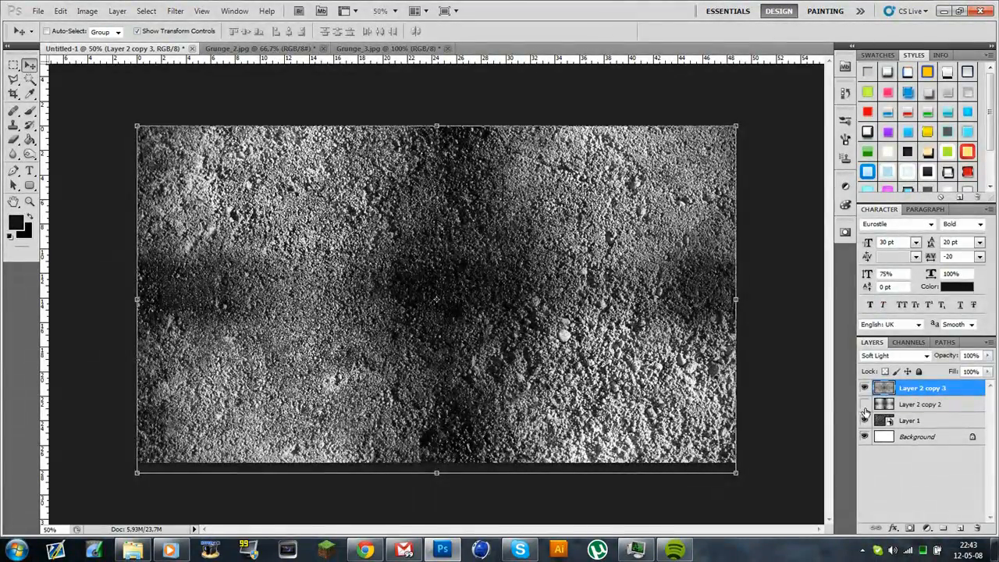
pyautogui.click(864, 405)
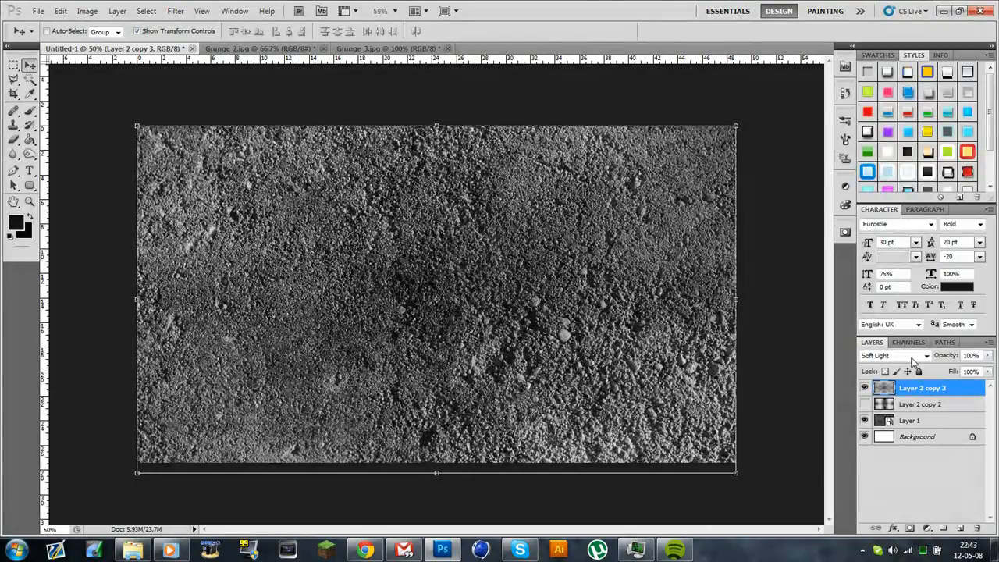
pyautogui.click(913, 356)
pyautogui.click(897, 179)
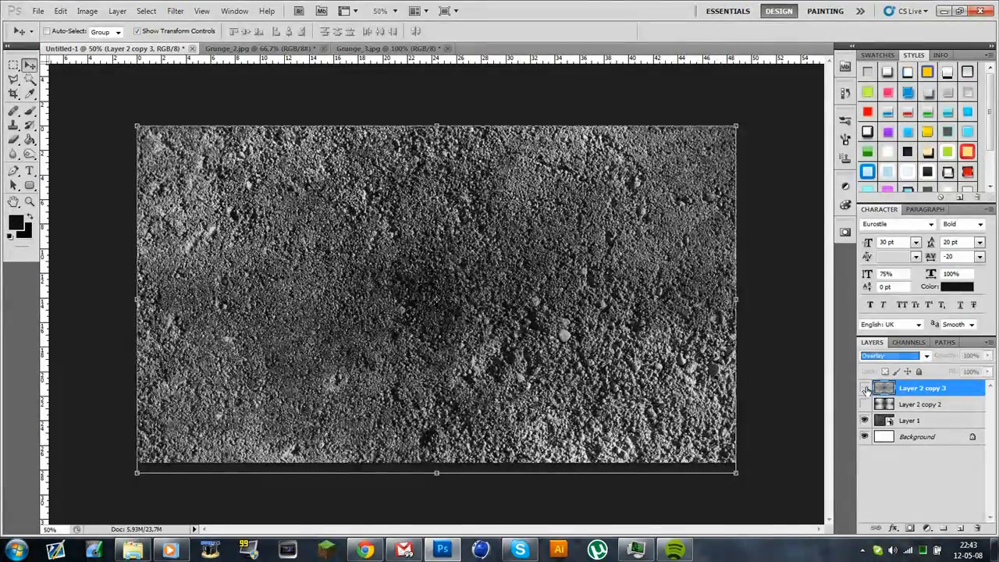
pyautogui.click(864, 388)
pyautogui.click(864, 387)
pyautogui.click(865, 405)
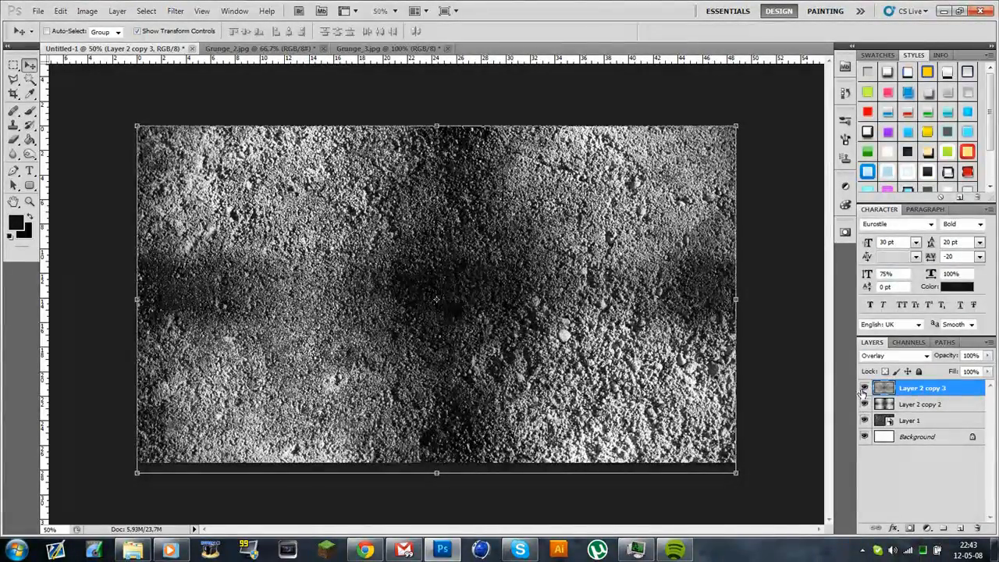
# Set Layer 2 copy 2's opacity to 50% and inspect the blended texture at 100% zoom.
pyautogui.click(919, 404)
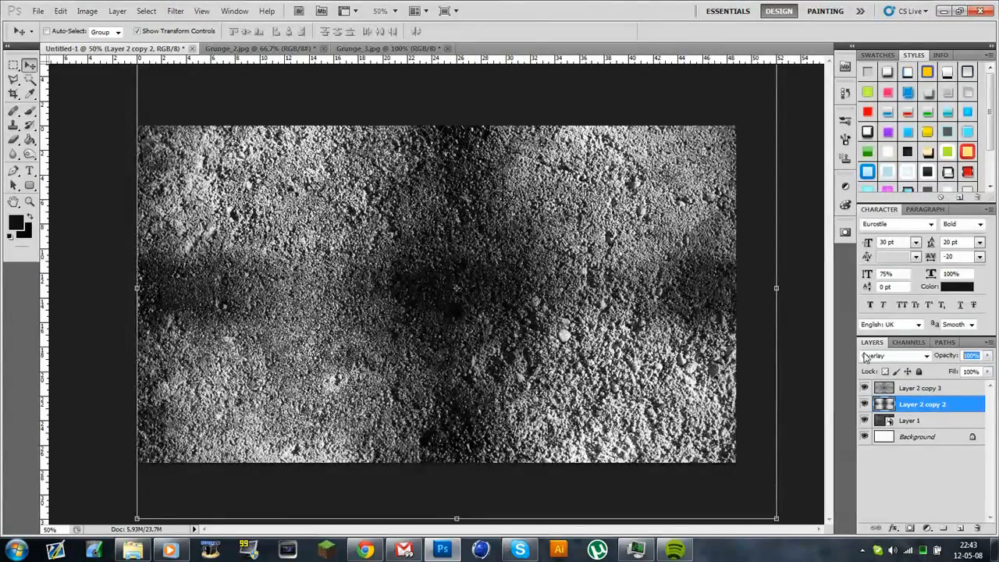
pyautogui.write('50')
pyautogui.click(13, 64)
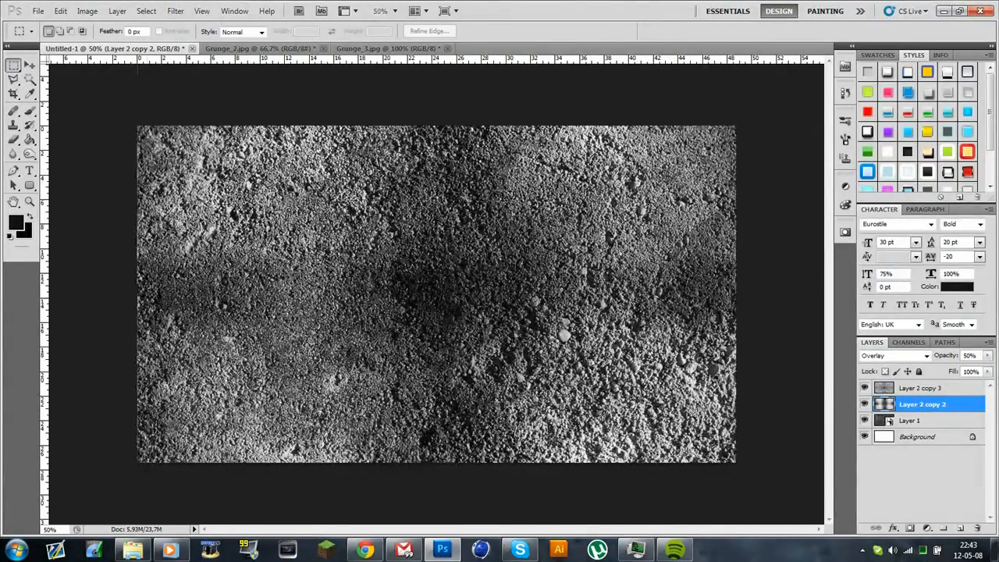
pyautogui.doubleClick(30, 202)
pyautogui.scroll(3, 457, 321)
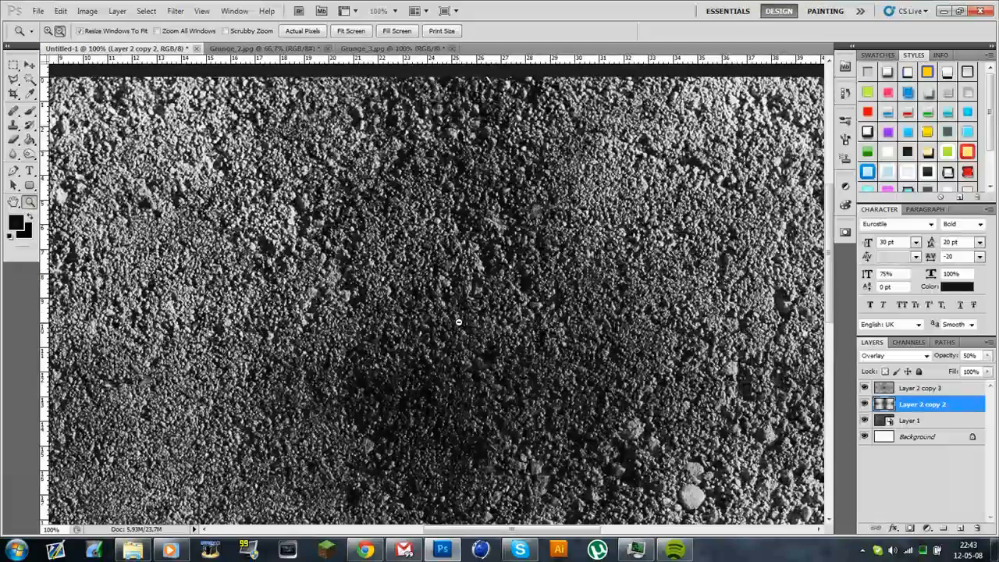
# Close Grunge_3.jpg and Grunge_2.jpg without saving their changes.
pyautogui.click(451, 48)
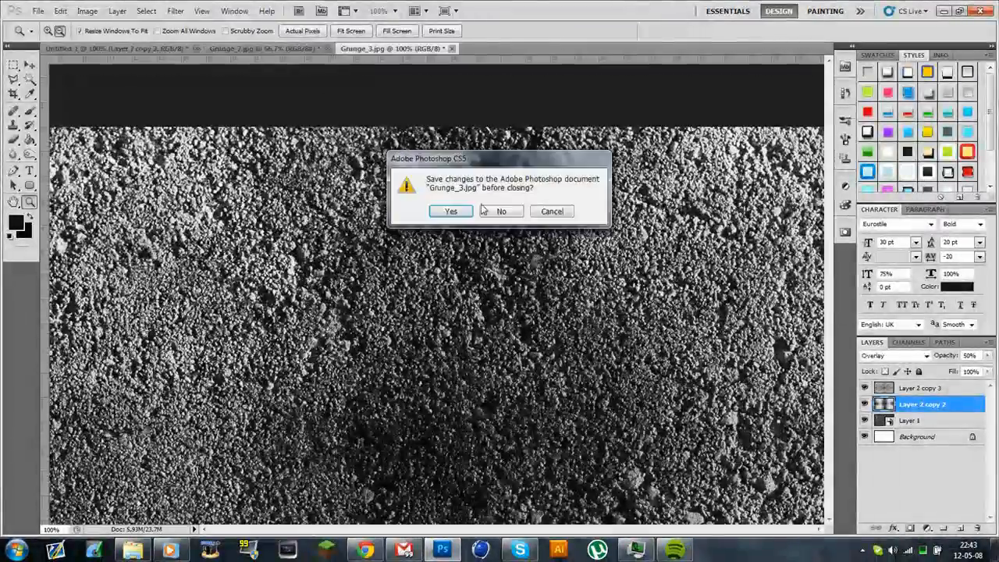
pyautogui.click(499, 214)
pyautogui.click(327, 48)
pyautogui.click(504, 211)
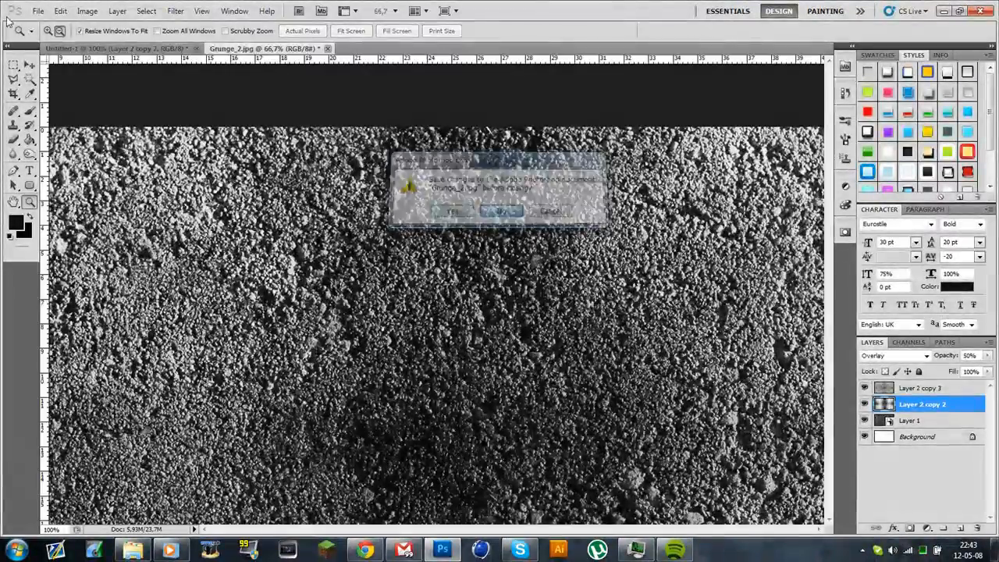
# Browse the Grunge folder for another texture to open and go up to the parent Textures folder.
pyautogui.click(38, 10)
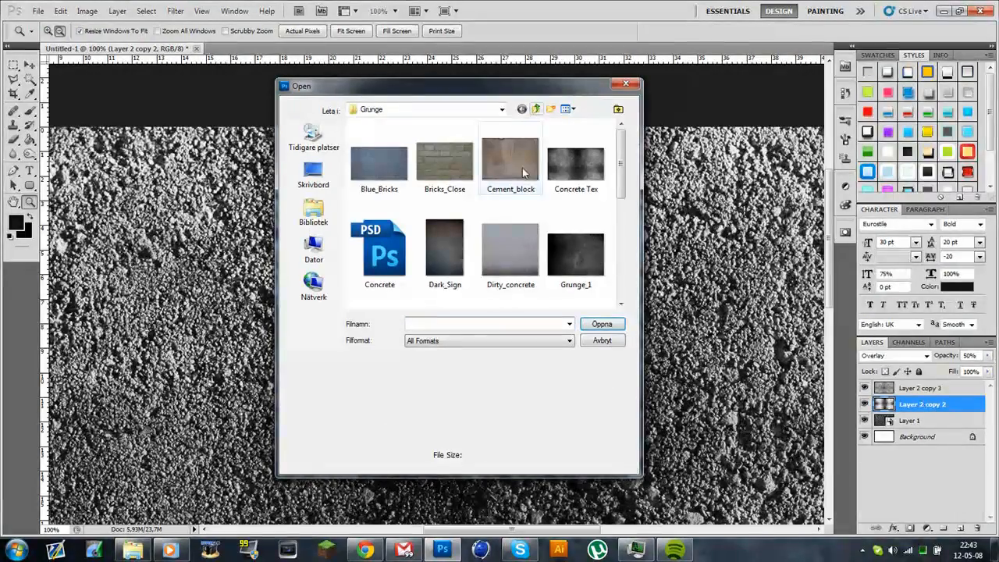
pyautogui.moveTo(620, 159); pyautogui.dragTo(613, 241)
pyautogui.scroll(-2, 615, 246)
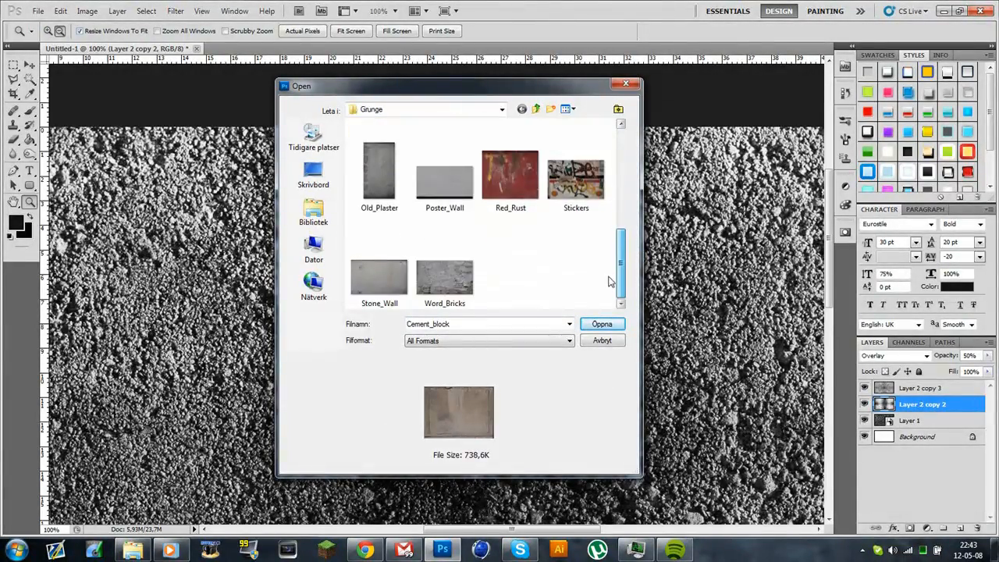
pyautogui.click(536, 108)
# Switch to Spotify, play the tracks Broder and Ensam, and return to Photoshop.
pyautogui.click(678, 551)
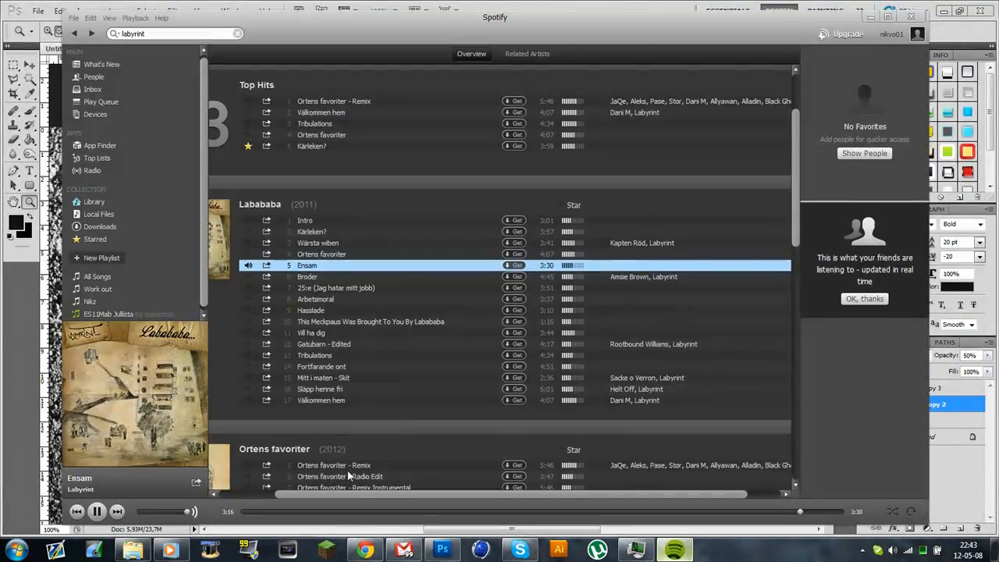
pyautogui.doubleClick(310, 273)
pyautogui.click(597, 4)
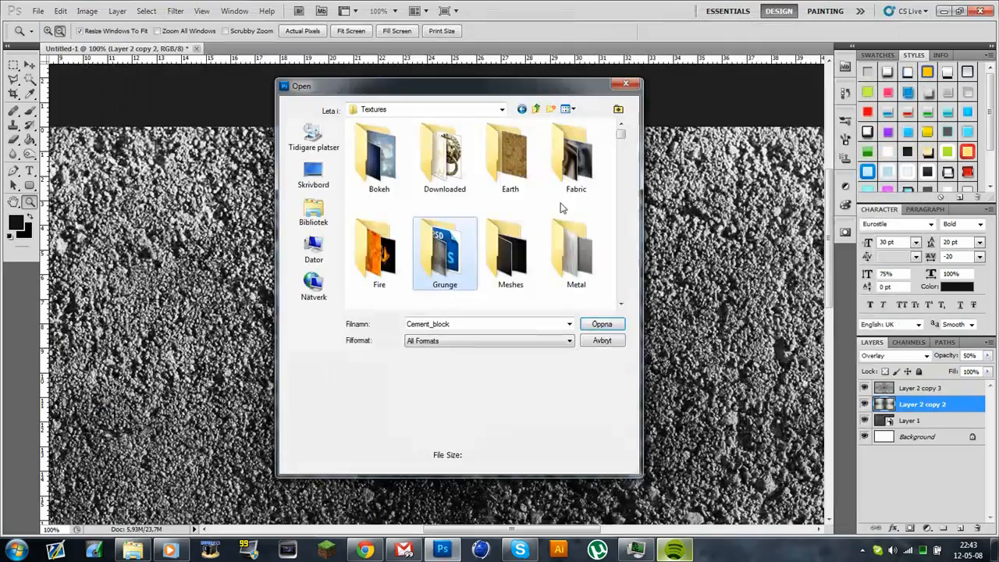
pyautogui.hotkey('alt', 'Tab')
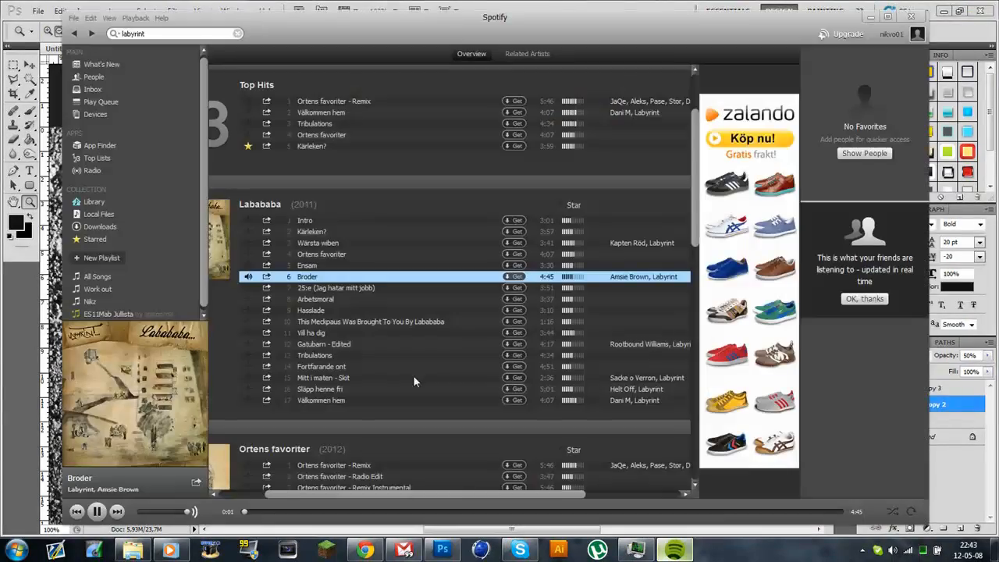
pyautogui.doubleClick(315, 267)
pyautogui.hotkey('alt', 'Tab')
# Open the stone texture 10_5555 from the Textures folder.
pyautogui.click(511, 234)
pyautogui.scroll(-1, 505, 241)
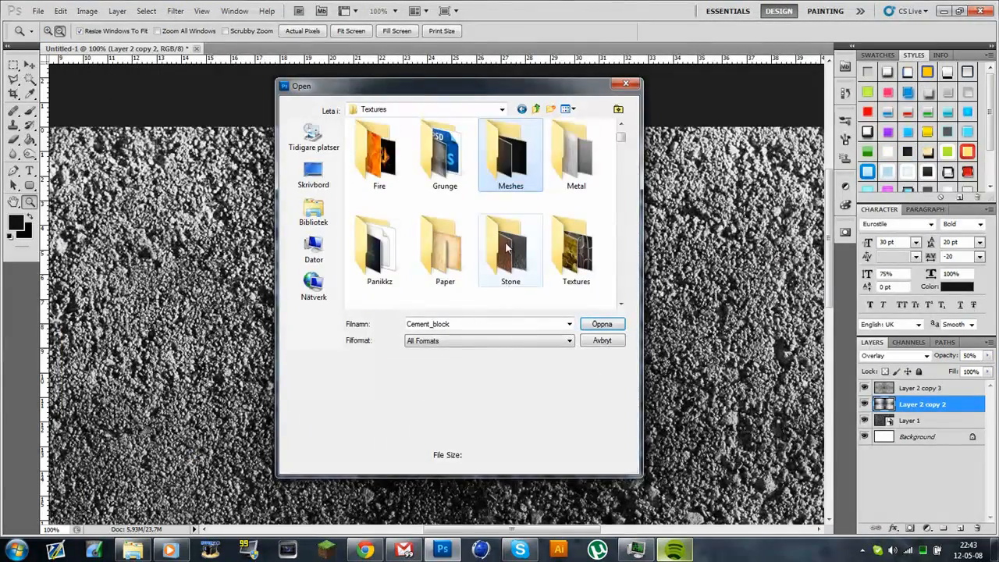
pyautogui.scroll(-2, 505, 241)
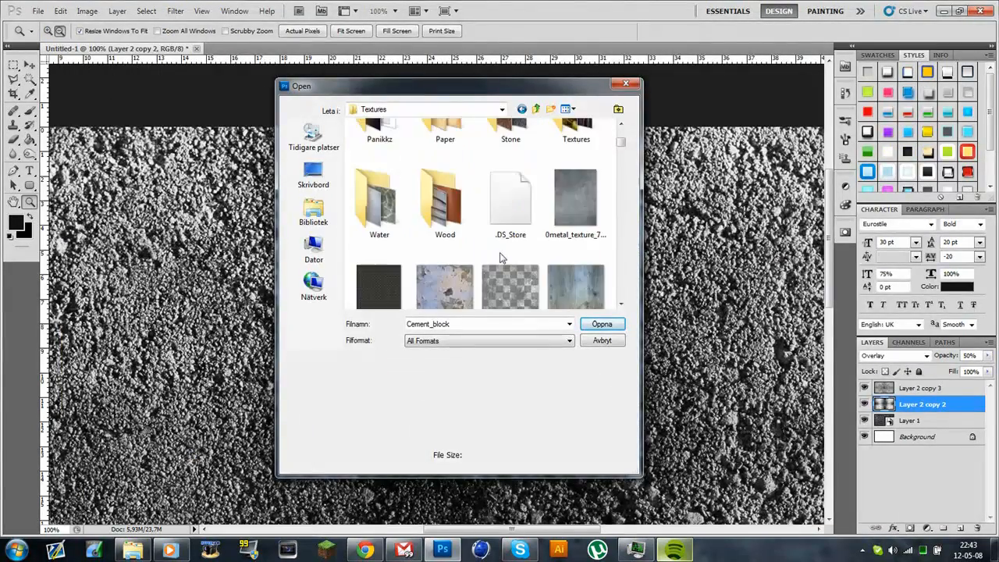
pyautogui.scroll(-3, 449, 242)
pyautogui.scroll(1, 441, 243)
pyautogui.click(438, 253)
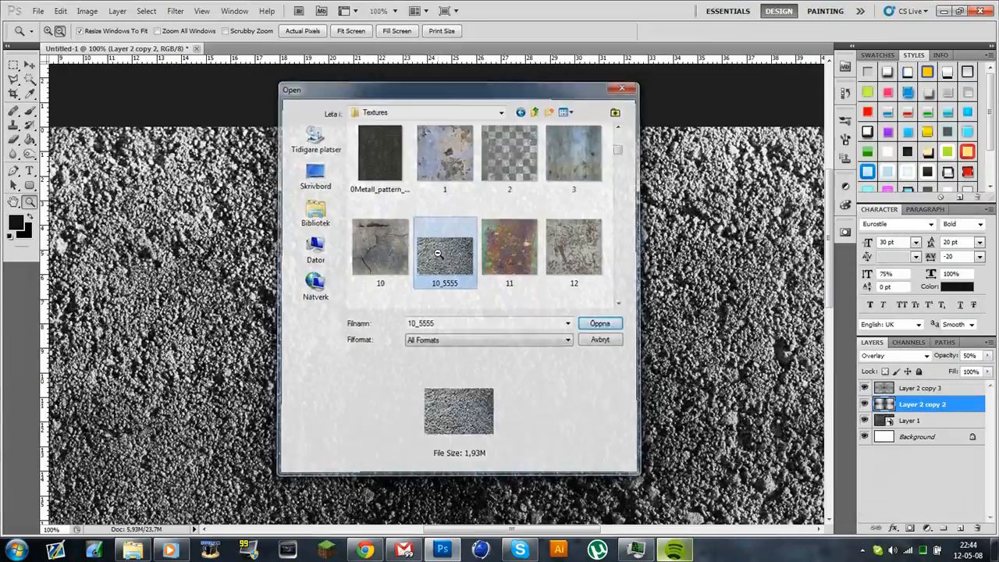
pyautogui.doubleClick(437, 253)
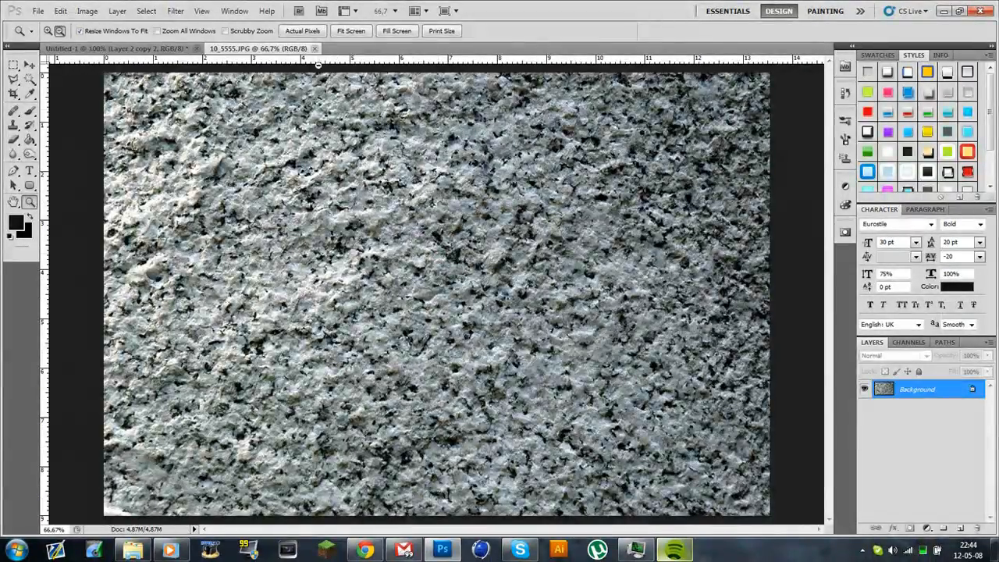
pyautogui.doubleClick(30, 201)
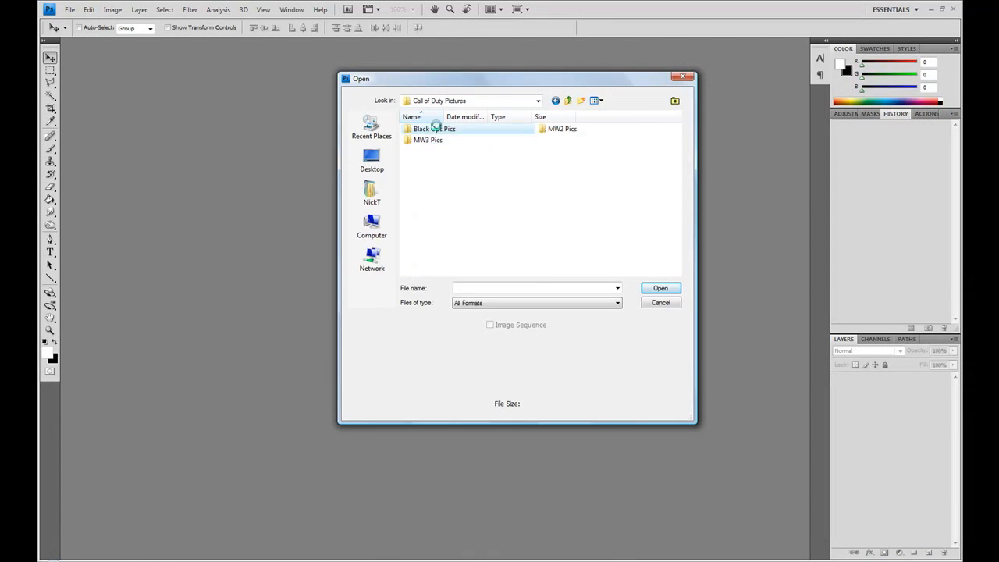
# Open perk_deep_impact_256_pro from the Slot2 folder inside Black Ops Pics.
pyautogui.doubleClick(423, 128)
pyautogui.doubleClick(421, 140)
pyautogui.doubleClick(546, 129)
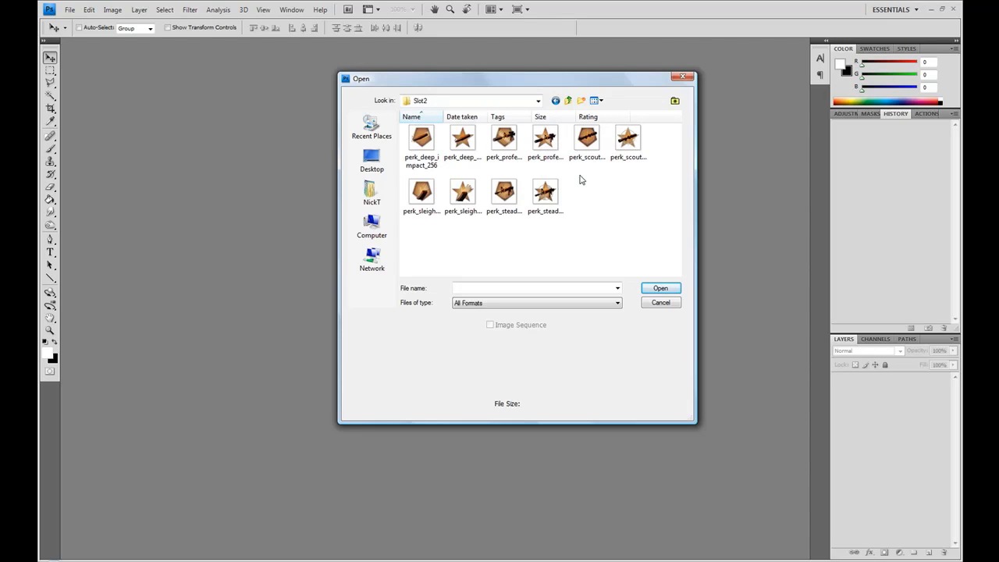
pyautogui.click(462, 140)
pyautogui.click(660, 288)
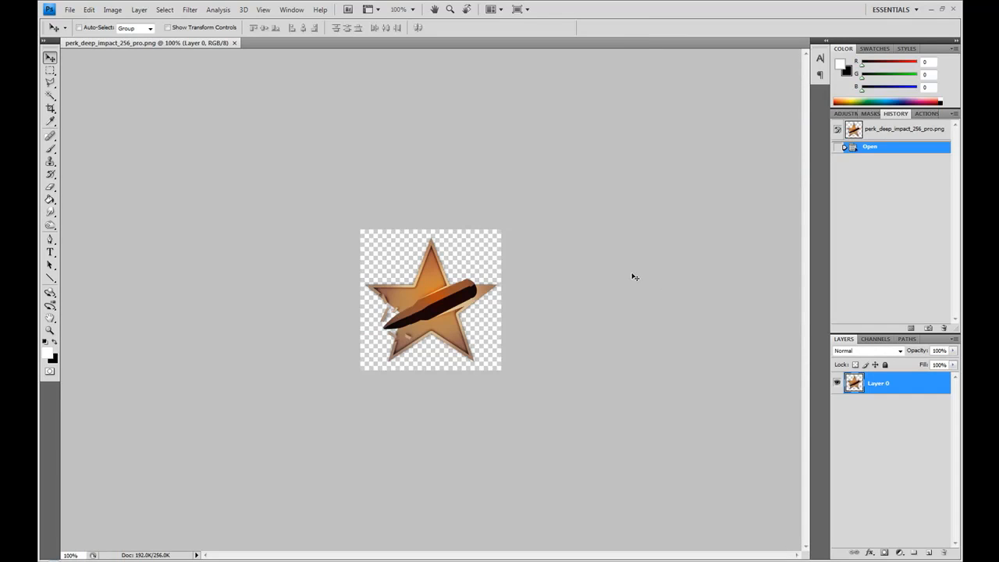
# Open perk_second_chance_256 from the Slot3 folder and close perk_deep_impact_256_pro.png.
pyautogui.click(69, 9)
pyautogui.click(94, 31)
pyautogui.doubleClick(546, 130)
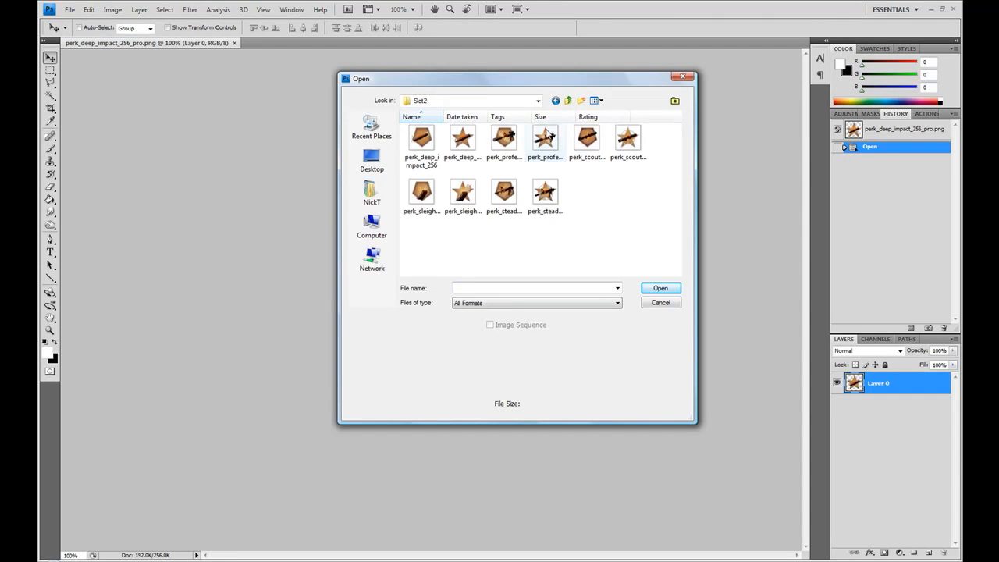
pyautogui.click(567, 100)
pyautogui.doubleClick(421, 140)
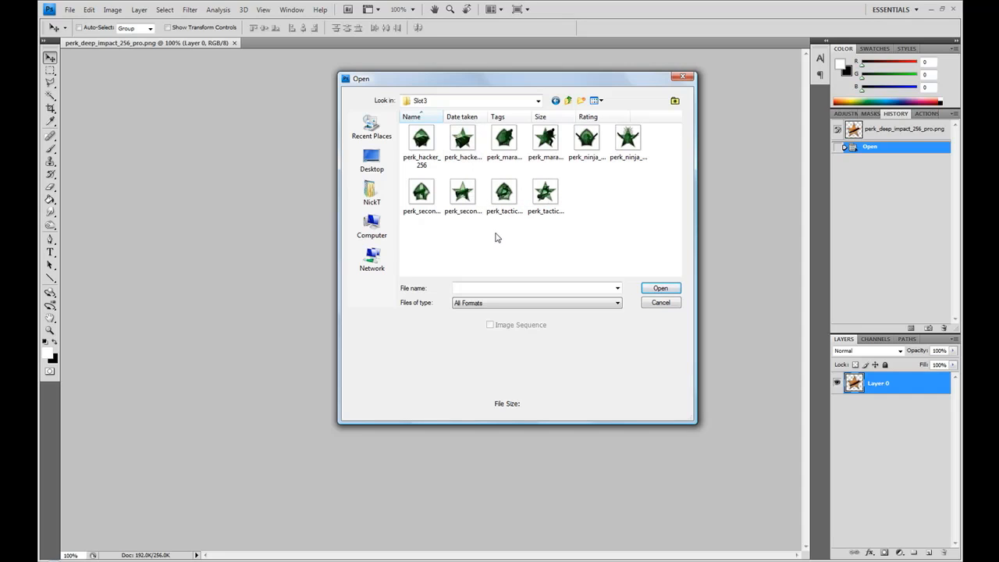
pyautogui.click(467, 192)
pyautogui.click(545, 192)
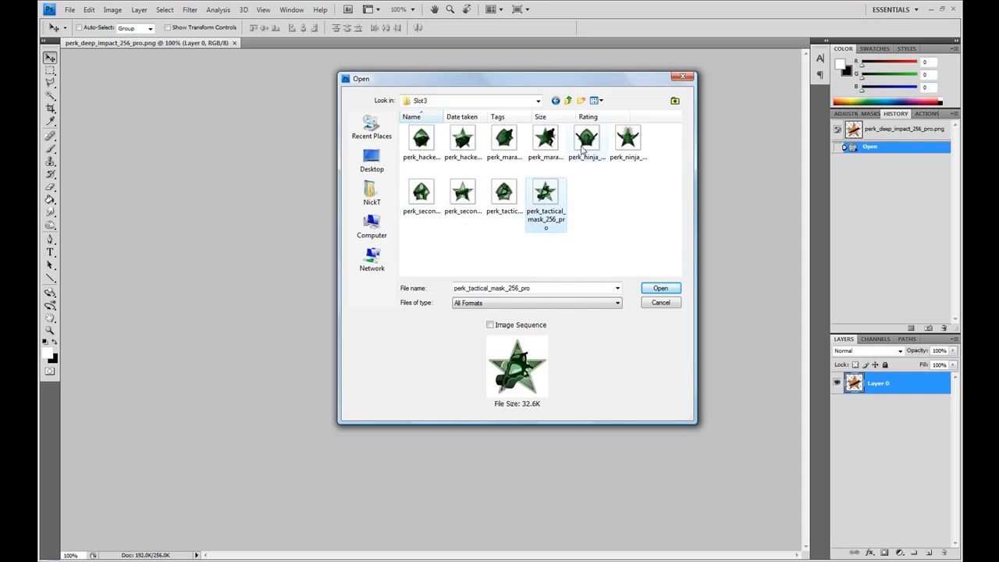
pyautogui.click(421, 192)
pyautogui.click(659, 288)
pyautogui.click(232, 42)
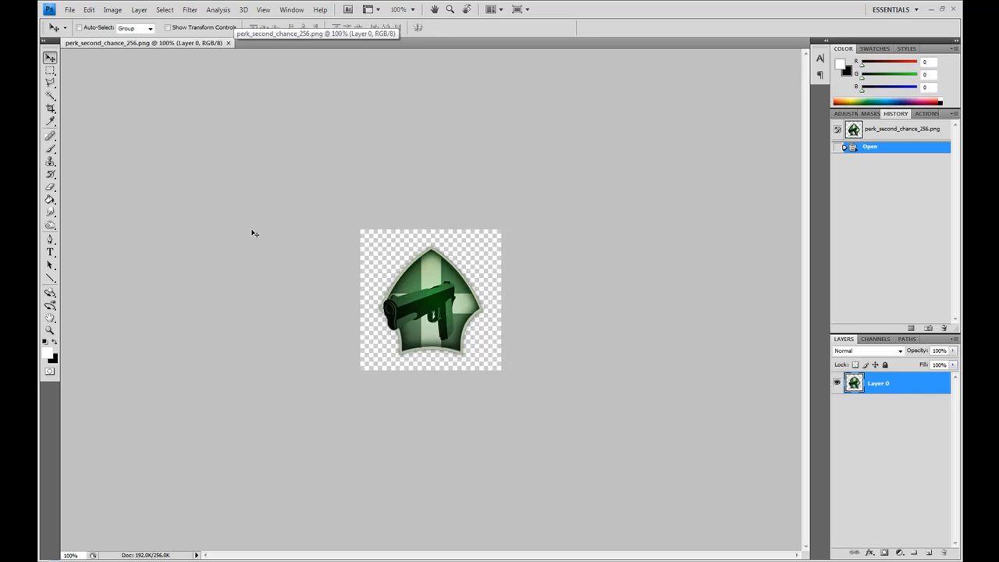
# Draw a vertical Pen path from the emblem's top point to the middle of its bottom edge.
pyautogui.click(50, 239)
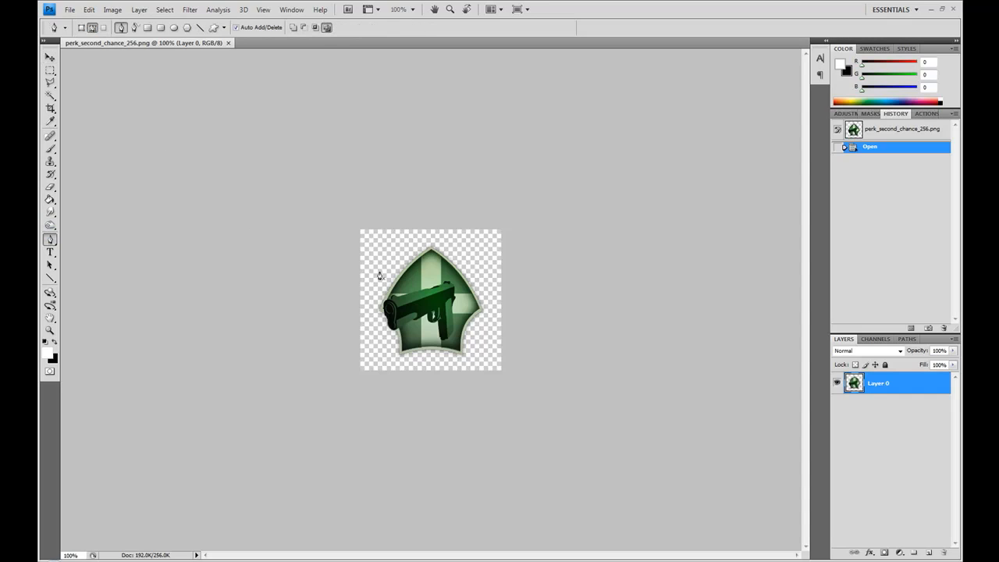
pyautogui.click(430, 250)
pyautogui.click(50, 330)
pyautogui.moveTo(351, 231); pyautogui.dragTo(531, 368)
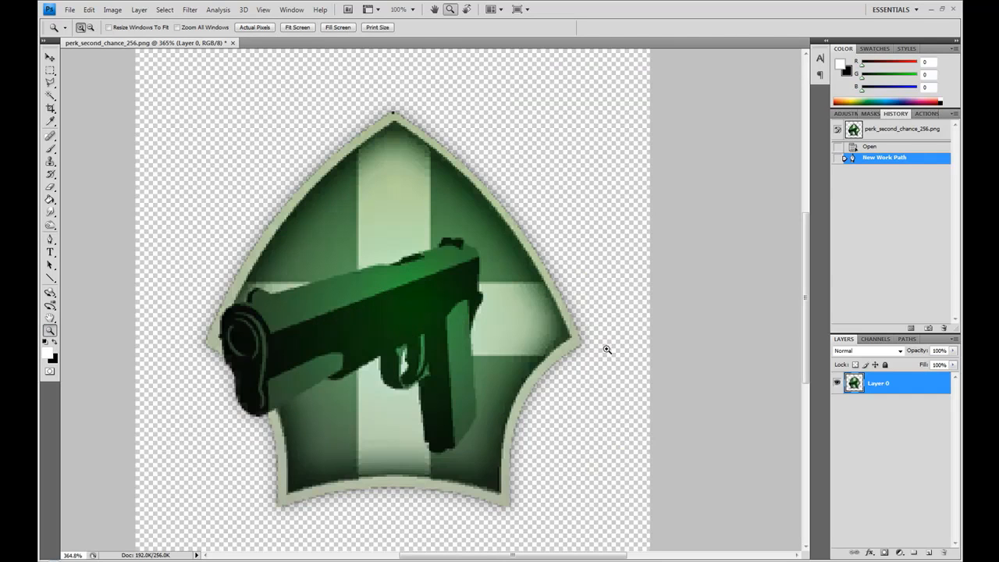
pyautogui.press('p')
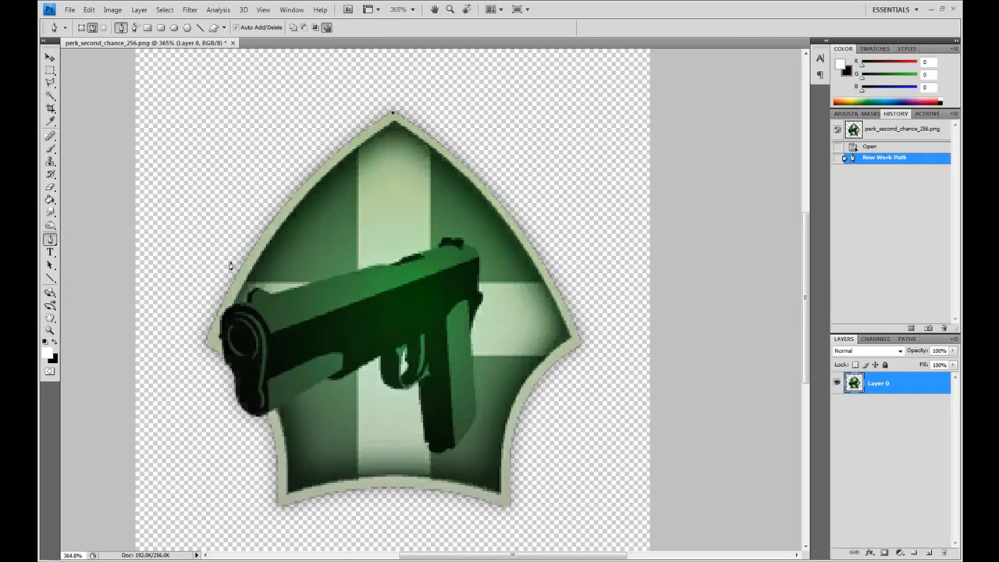
pyautogui.click(396, 490)
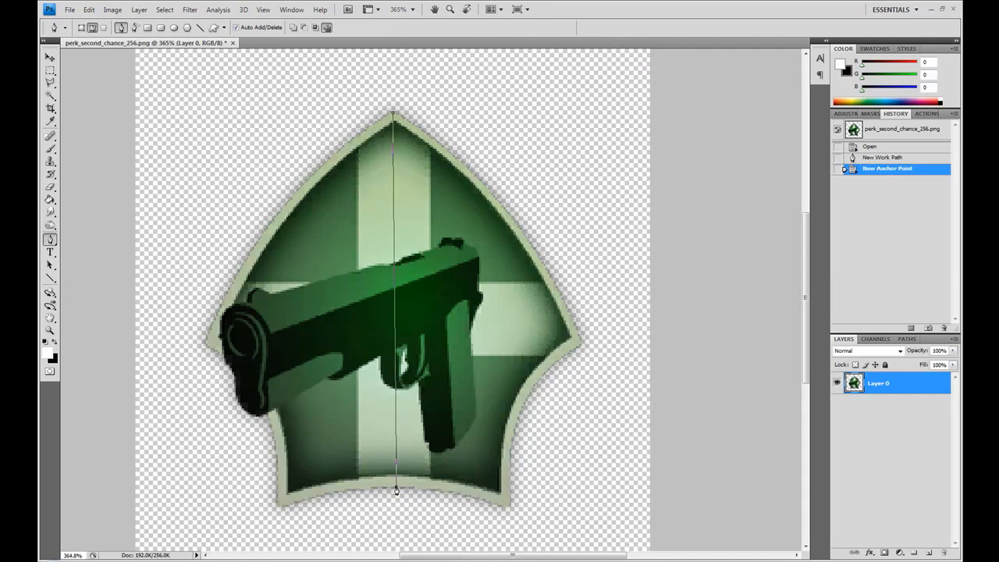
# Try curved path segments along the emblem's bottom edge and up to its right corner, and undo them.
pyautogui.moveTo(508, 507); pyautogui.dragTo(557, 528)
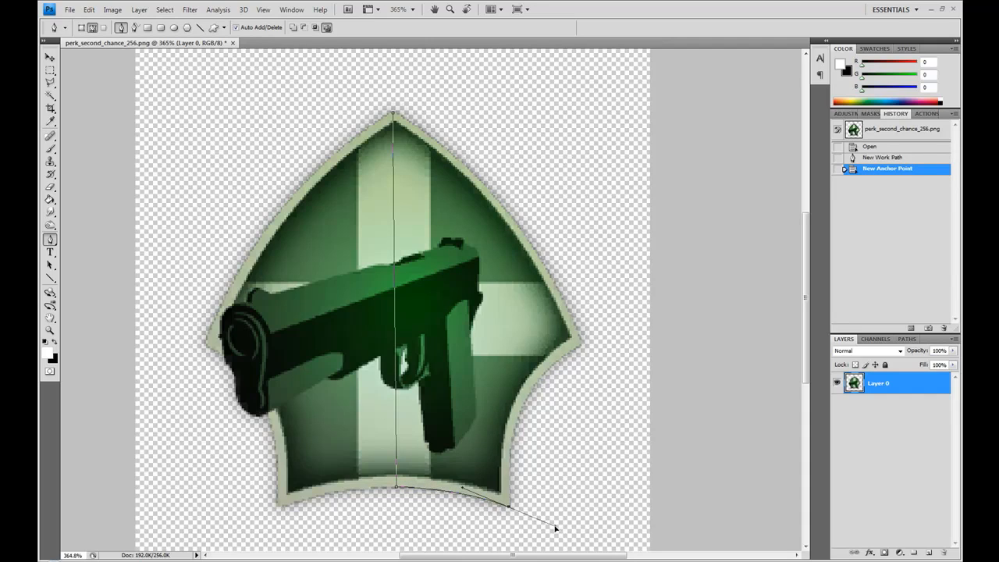
pyautogui.click(508, 506)
pyautogui.moveTo(580, 345); pyautogui.dragTo(654, 298)
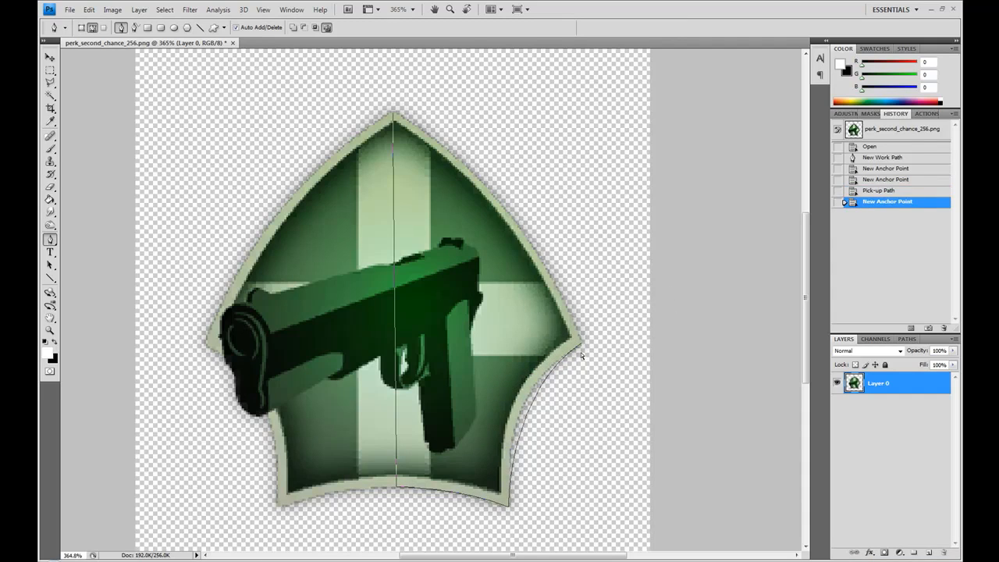
pyautogui.hotkey('ctrl', 'z')
pyautogui.hotkey('ctrl', 'z')
pyautogui.hotkey('ctrl', 'alt', 'z')
pyautogui.hotkey('ctrl', 'alt', 'z')
pyautogui.hotkey('ctrl', 'alt', 'z')
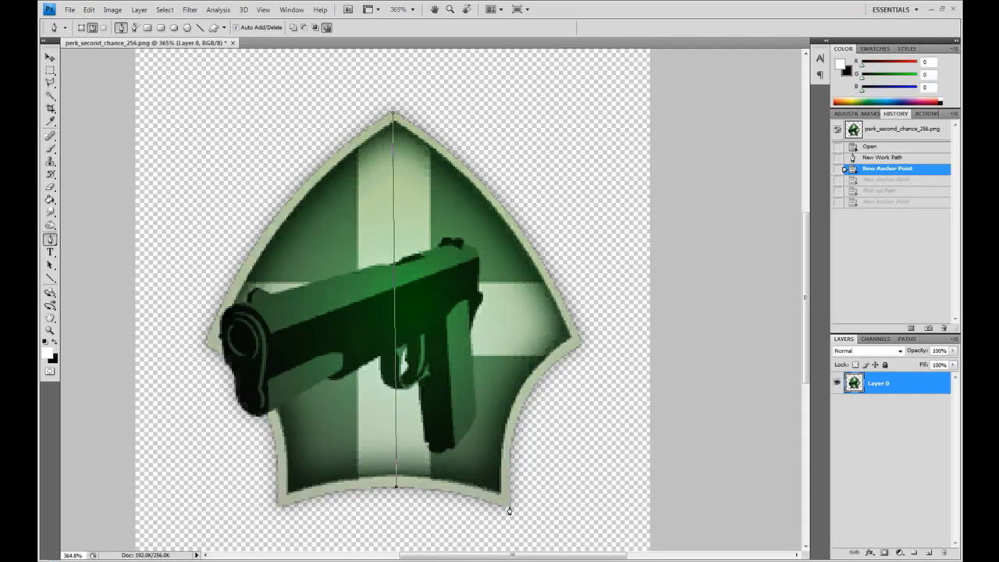
# Try straight and curved anchor points along the right part of the emblem's bottom edge, undoing the corner attempts.
pyautogui.click(509, 508)
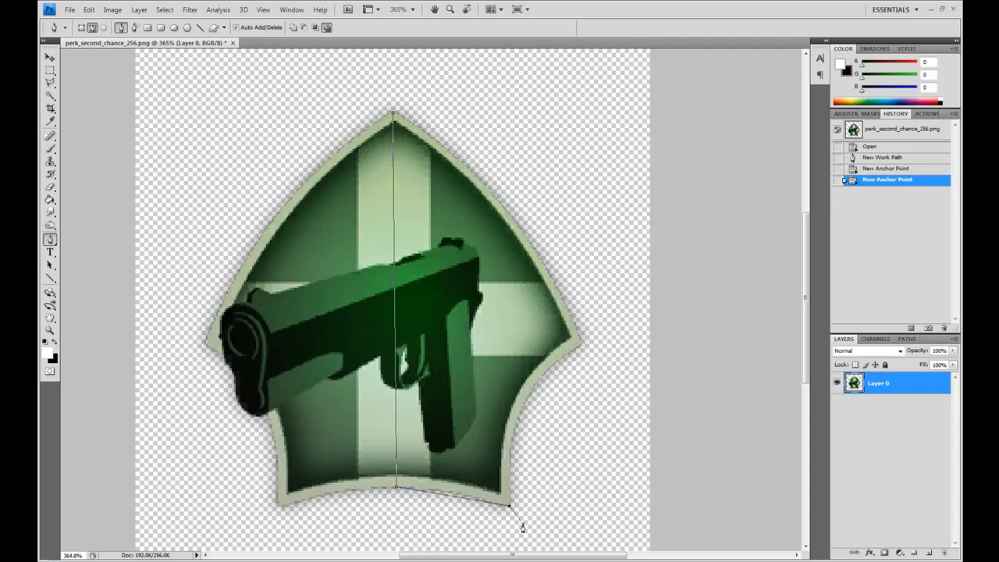
pyautogui.hotkey('ctrl', 'z')
pyautogui.moveTo(509, 508); pyautogui.dragTo(572, 528)
pyautogui.hotkey('ctrl', 'z')
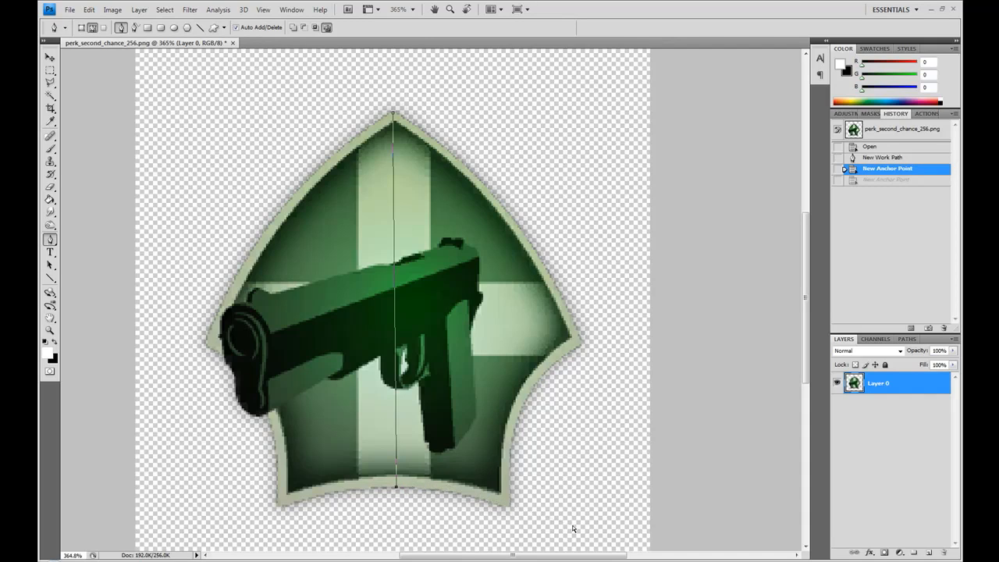
pyautogui.moveTo(453, 493); pyautogui.dragTo(528, 518)
pyautogui.click(455, 492)
# Outline the emblem's right half with the Polygonal Lasso, from its top point down the centre and around to the right corner.
pyautogui.press('l')
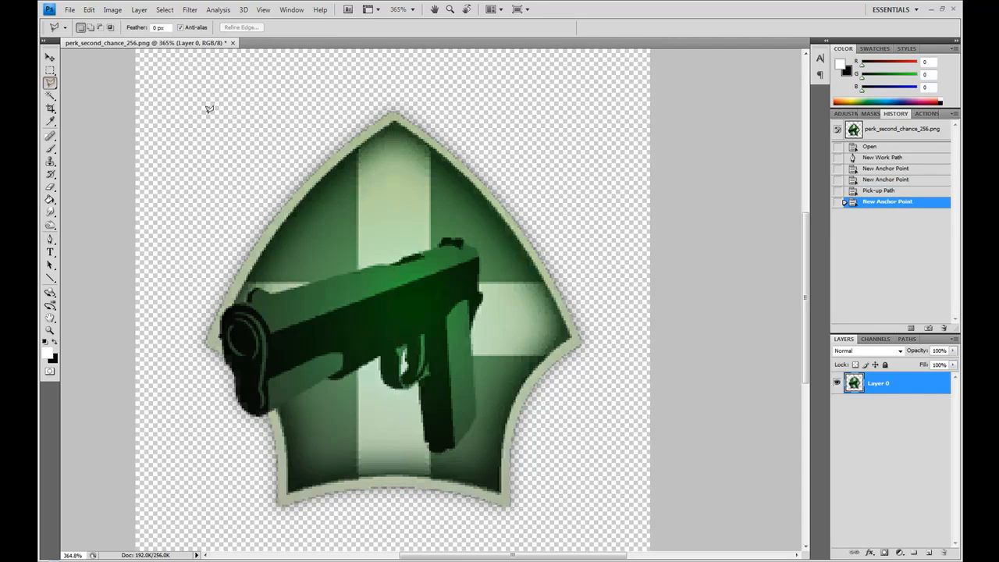
pyautogui.click(393, 113)
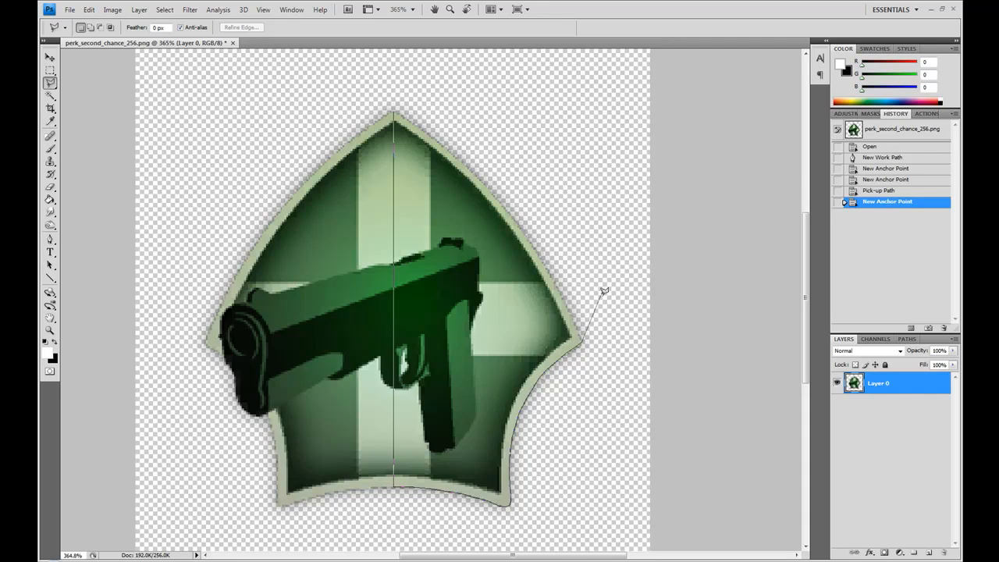
pyautogui.doubleClick(572, 312)
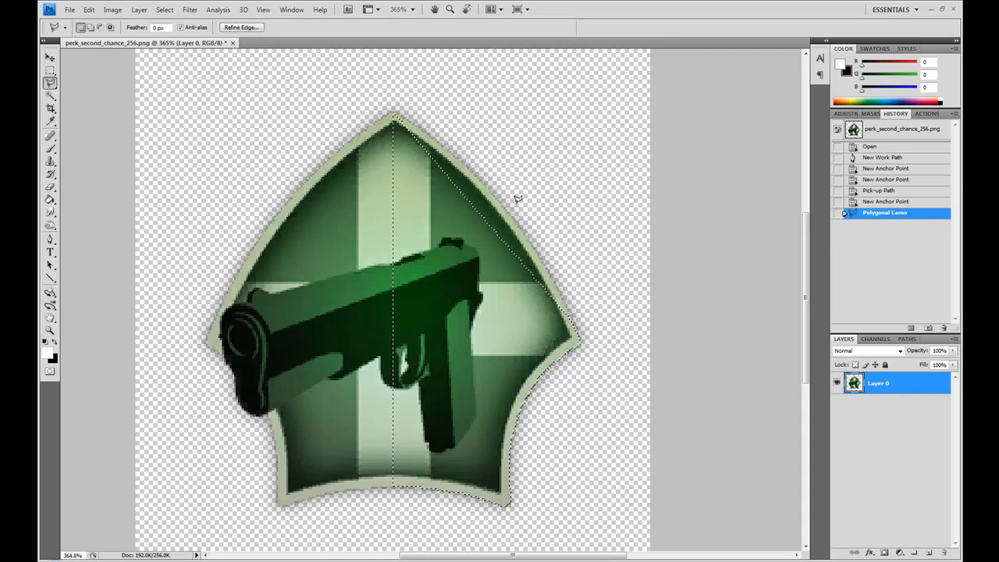
# Add the missing strip along the emblem's upper-right curved edge to the Polygonal Lasso selection.
pyautogui.press('shift')
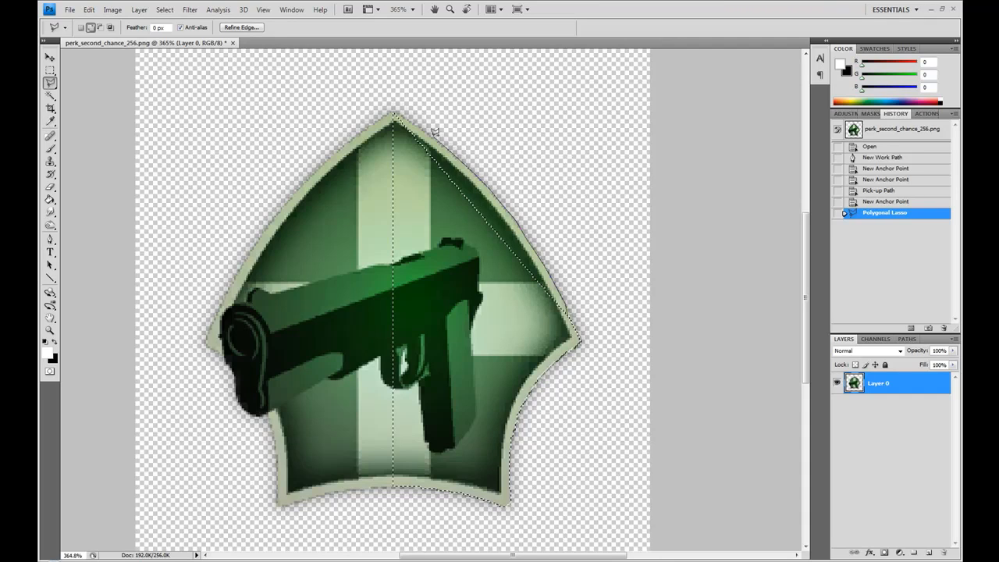
pyautogui.keyDown('shift'); pyautogui.click(394, 115); pyautogui.keyUp('shift')
pyautogui.click(399, 346)
pyautogui.doubleClick(570, 312)
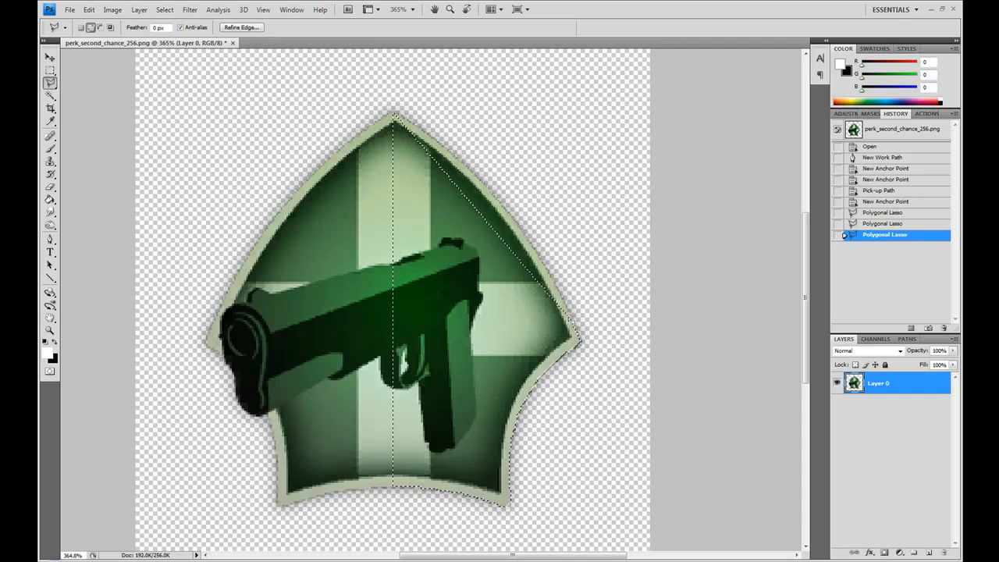
# Delete everything outside the selected right half of the emblem and duplicate the remaining layer.
pyautogui.hotkey('ctrl', 'shift', 'i')
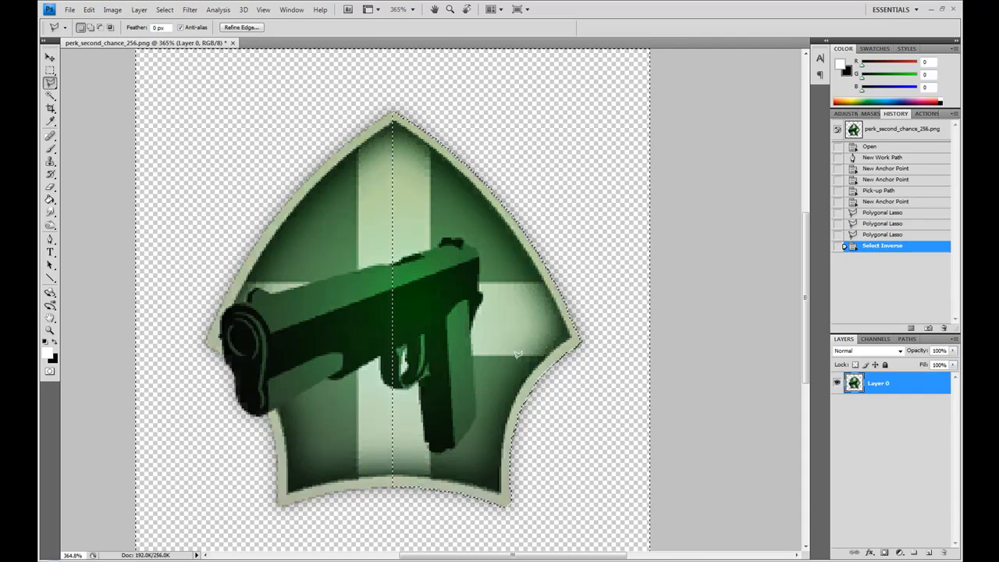
pyautogui.press('Delete')
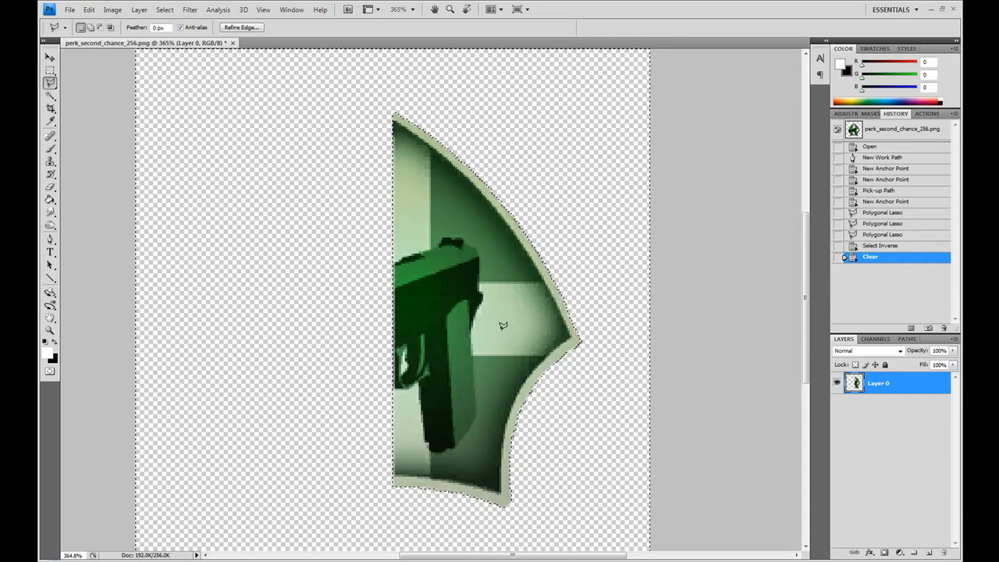
pyautogui.hotkey('ctrl', 'd')
pyautogui.hotkey('ctrl', 'j')
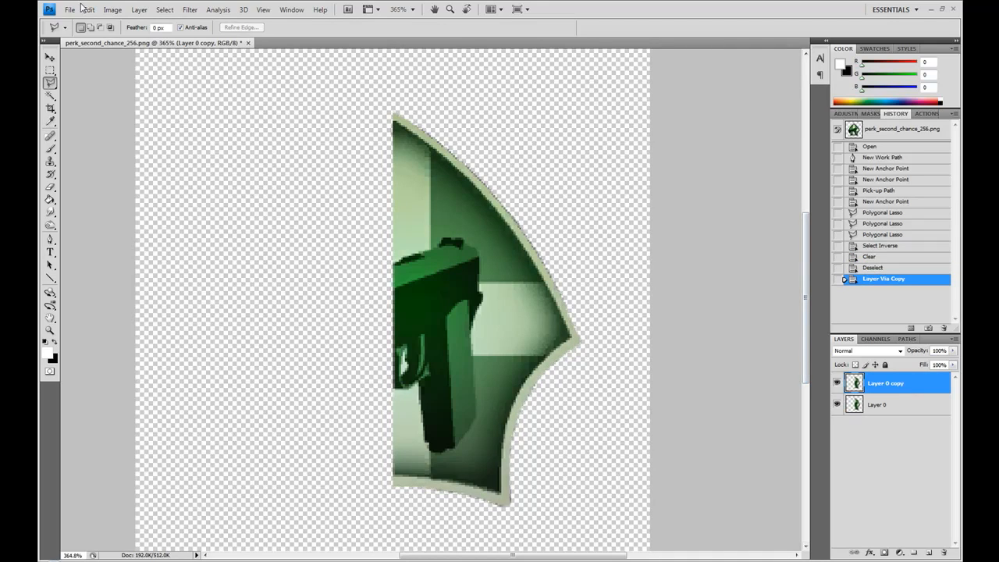
# Flip the duplicated half horizontally and move it against the emblem's right half to form a symmetrical emblem.
pyautogui.click(89, 10)
pyautogui.moveTo(156, 215)
pyautogui.click(270, 335)
pyautogui.press('v')
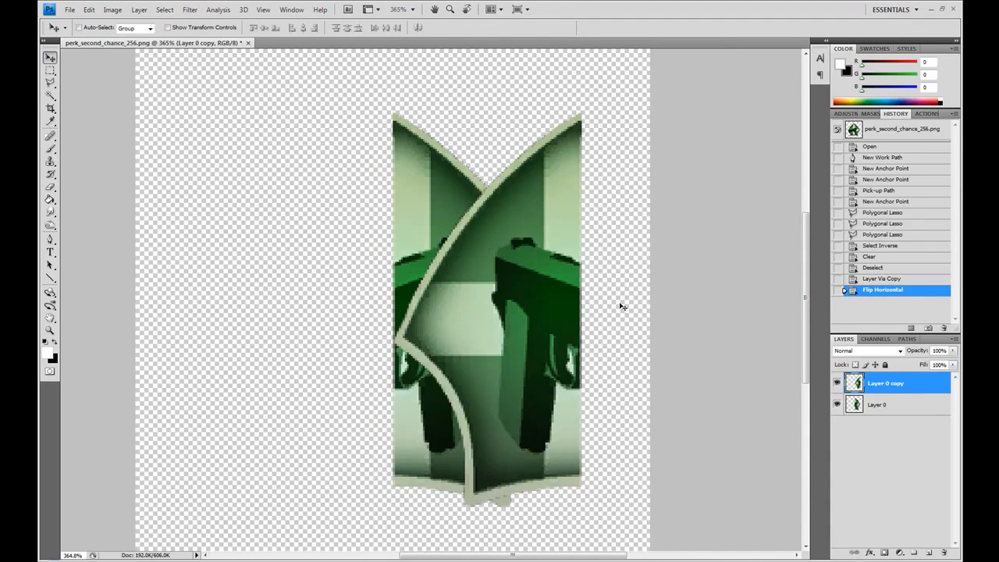
pyautogui.moveTo(512, 293); pyautogui.dragTo(347, 287)
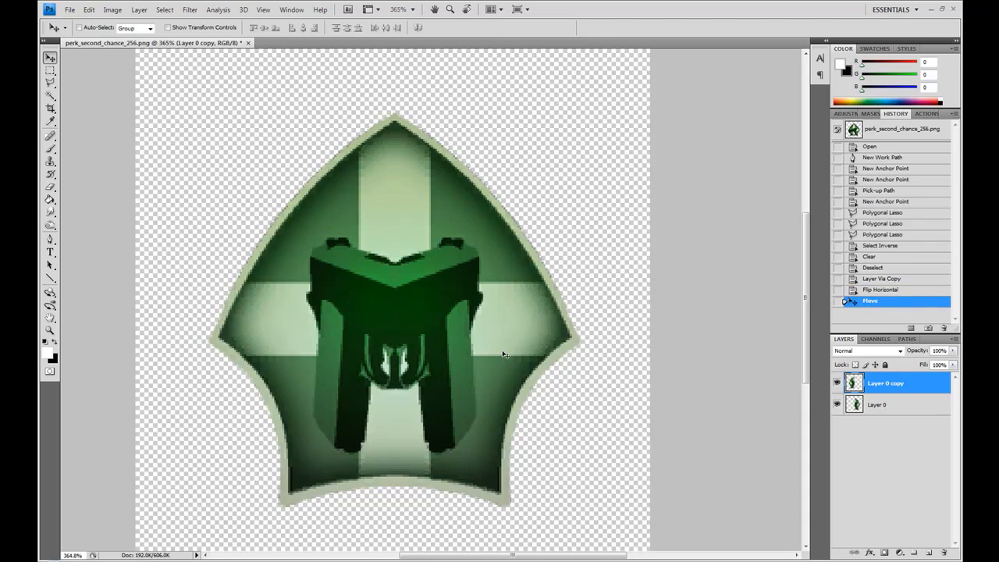
# Merge the two halves into one layer and use the Magic Wand to select everything except the emblem's pale border.
pyautogui.click(50, 95)
pyautogui.click(223, 189)
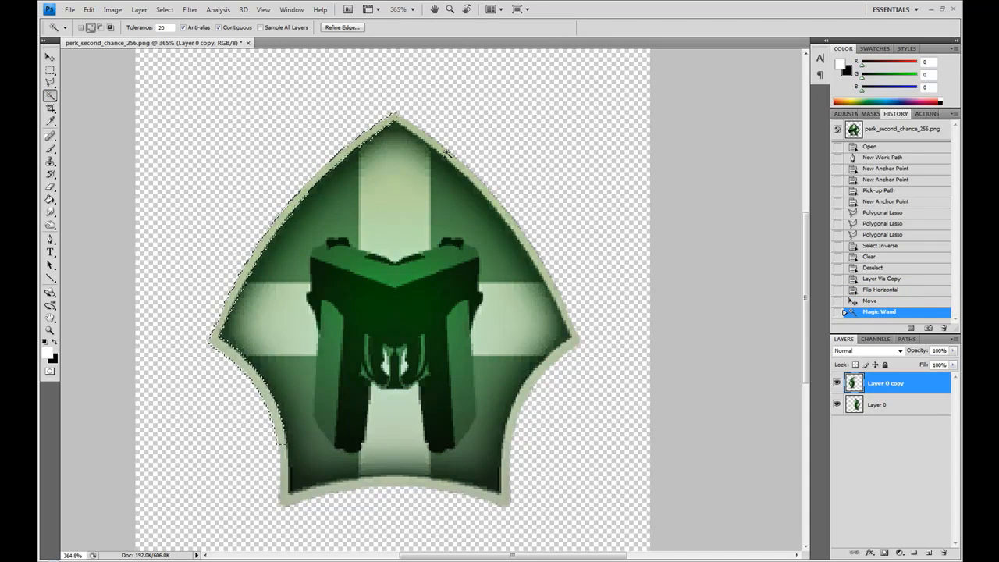
pyautogui.hotkey('ctrl', 'e')
pyautogui.keyDown('shift'); pyautogui.click(416, 129); pyautogui.keyUp('shift')
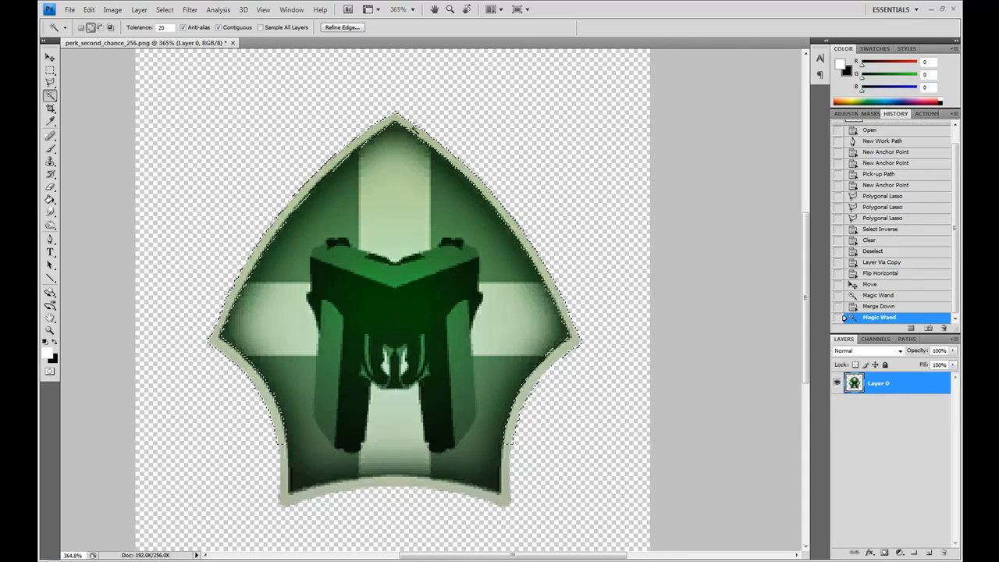
pyautogui.keyDown('shift'); pyautogui.click(507, 474); pyautogui.keyUp('shift')
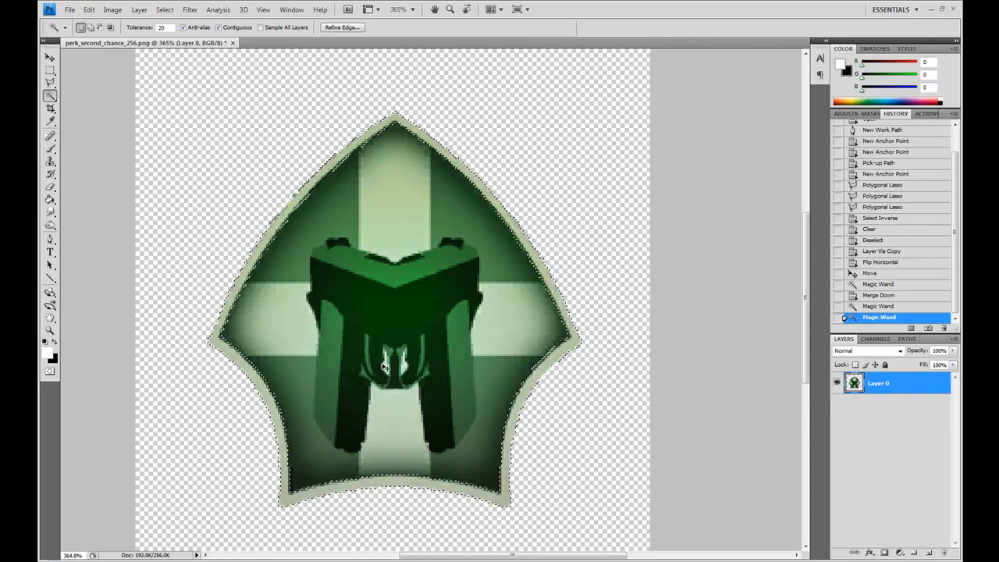
pyautogui.hotkey('ctrl', 'shift', 'i')
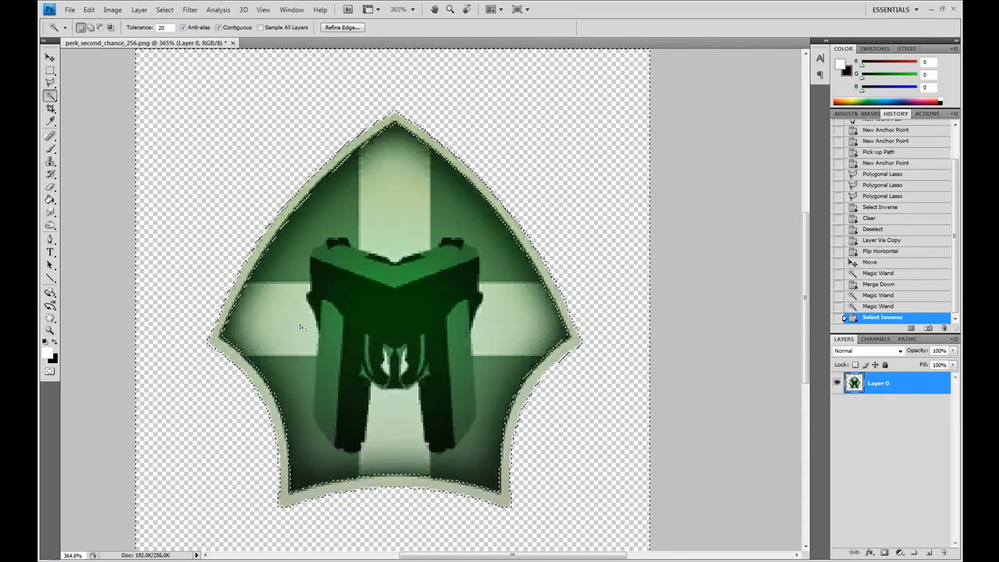
# Set the foreground colour to the emblem's mid green and clear everything inside and outside the pale border.
pyautogui.press('i')
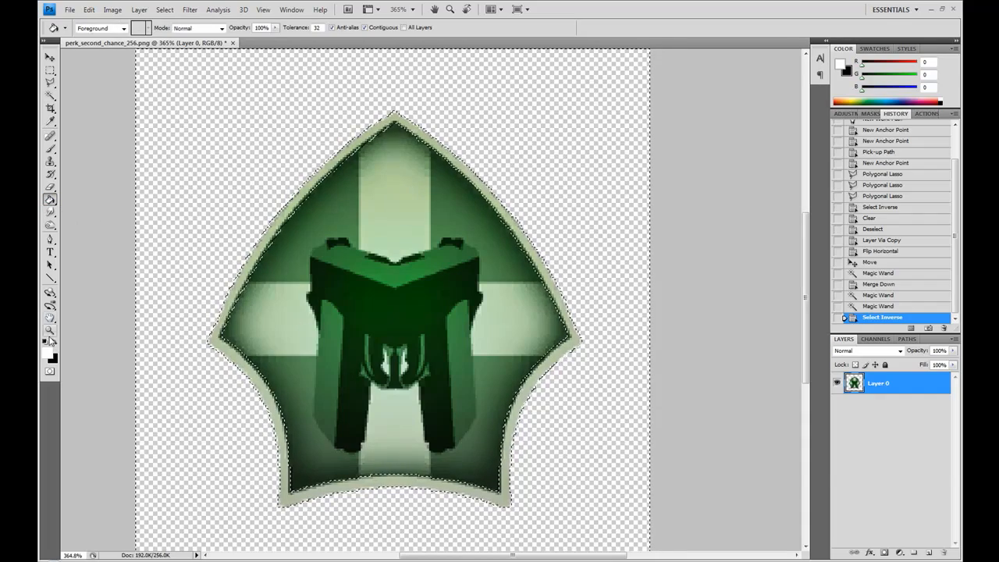
pyautogui.click(47, 354)
pyautogui.click(243, 273)
pyautogui.press('Return')
pyautogui.press('g')
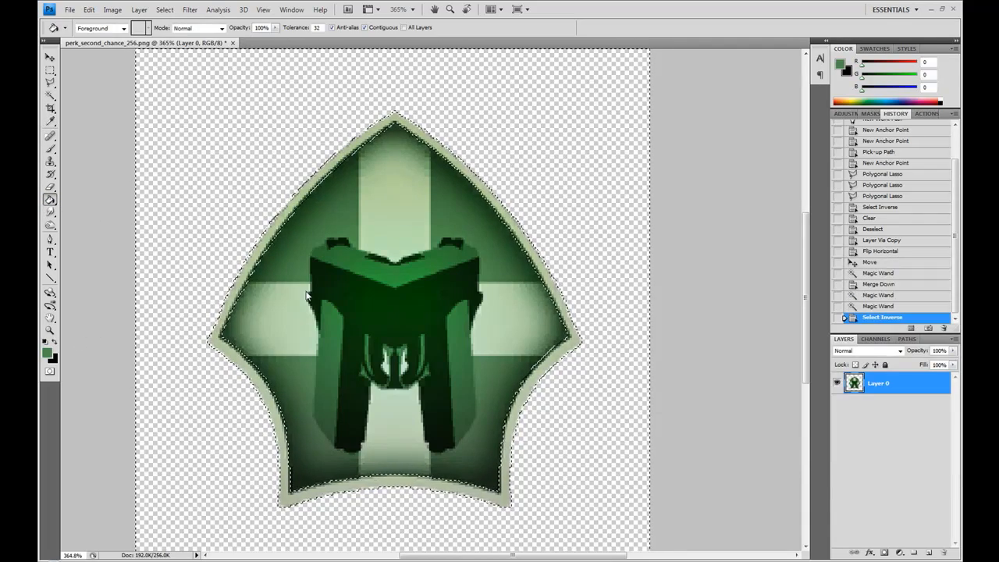
pyautogui.click(376, 281)
pyautogui.press('Delete')
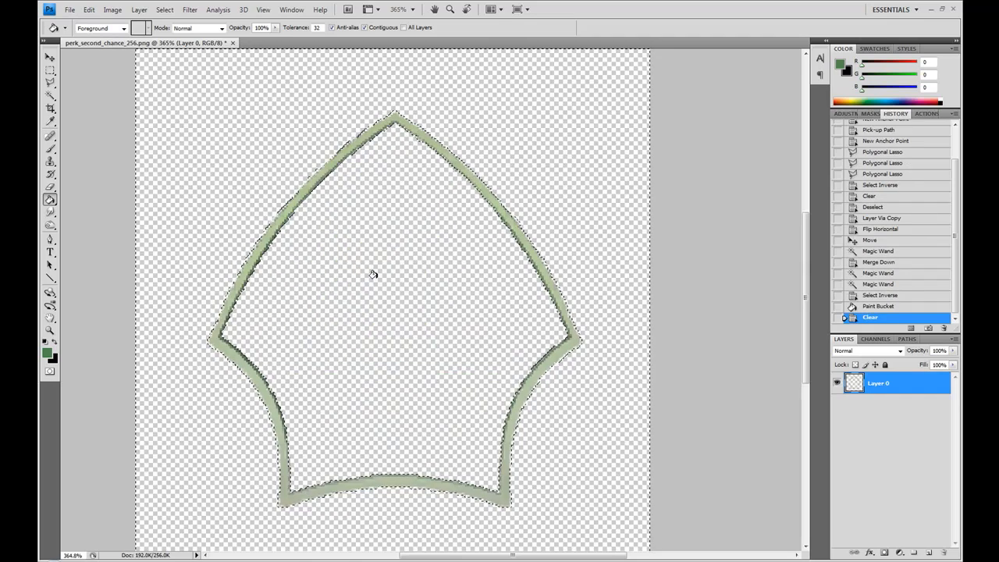
pyautogui.click(376, 283)
pyautogui.hotkey('ctrl', 'd')
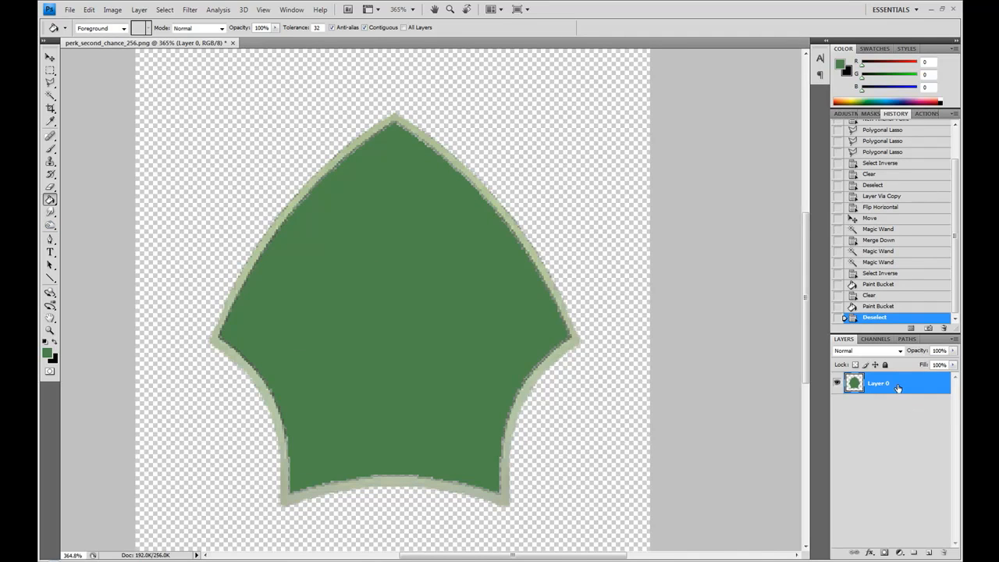
pyautogui.click(878, 306)
pyautogui.click(929, 551)
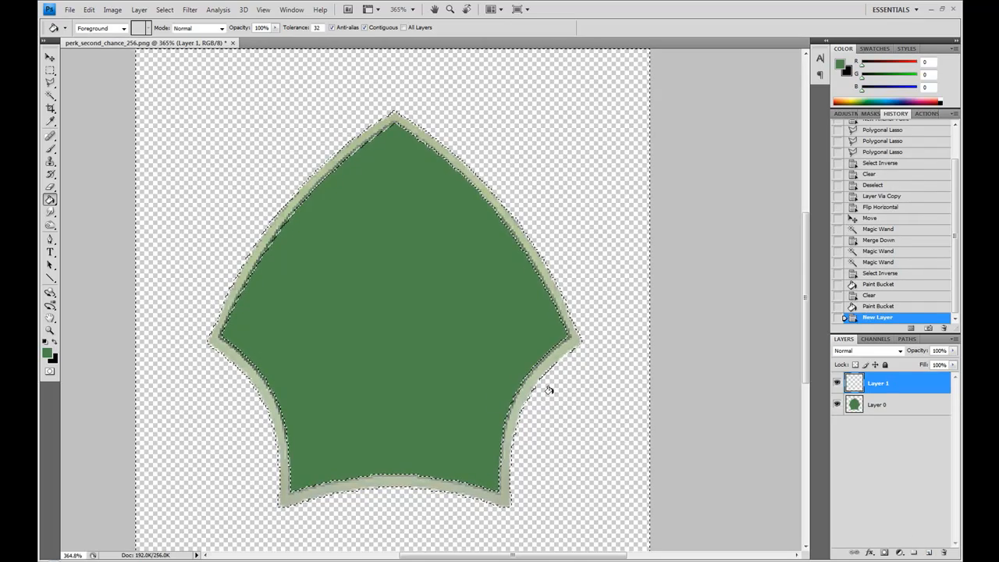
pyautogui.click(873, 295)
# Fill a new layer with the sampled green around the border, and delete the fill outside the emblem.
pyautogui.click(928, 552)
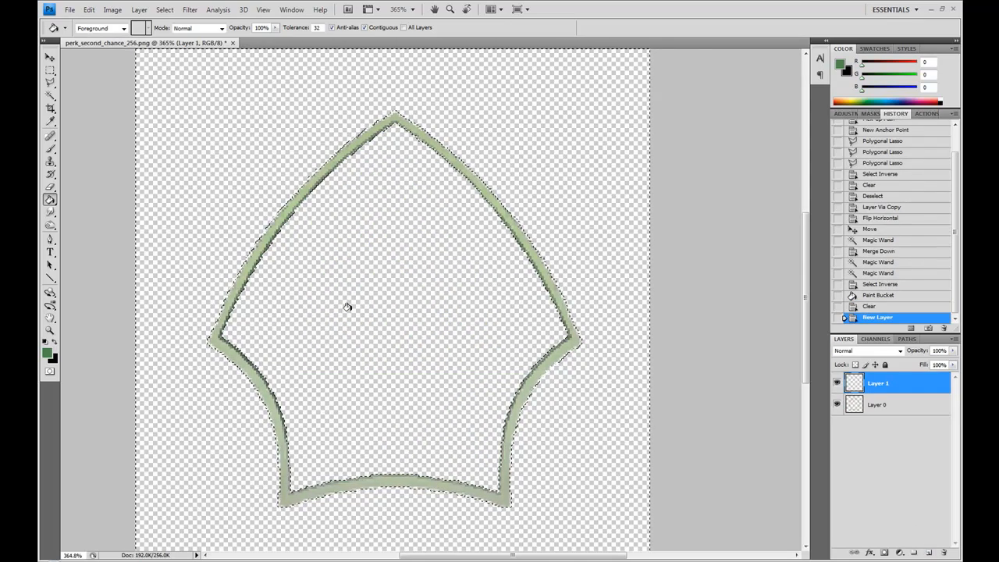
pyautogui.click(286, 297)
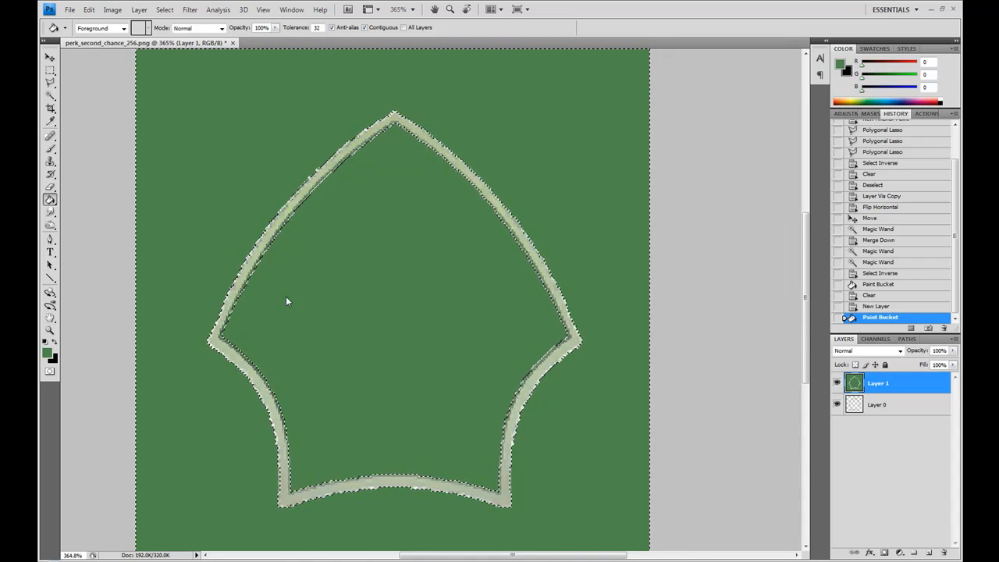
pyautogui.hotkey('ctrl', 'd')
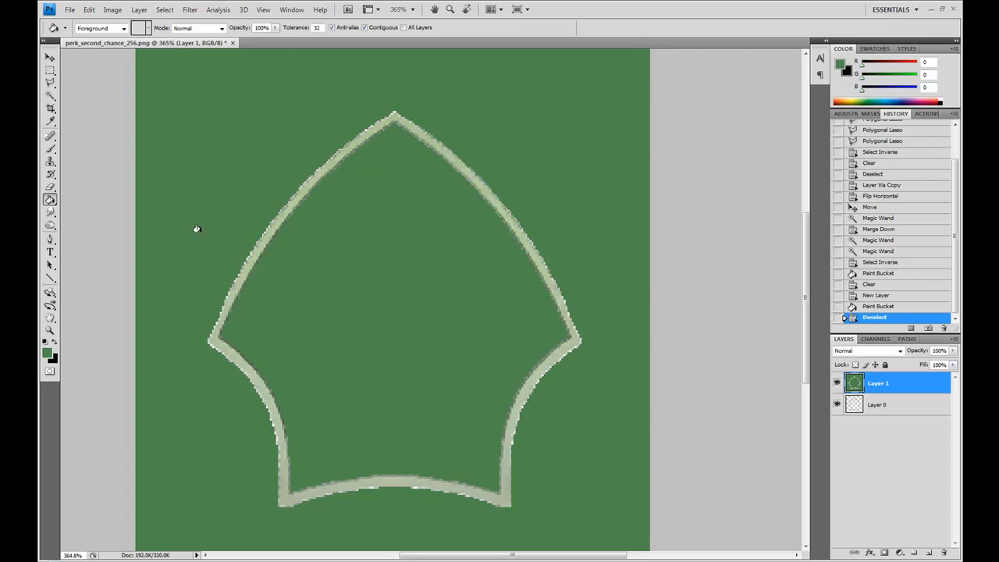
pyautogui.press('w')
pyautogui.click(232, 107)
pyautogui.press('Delete')
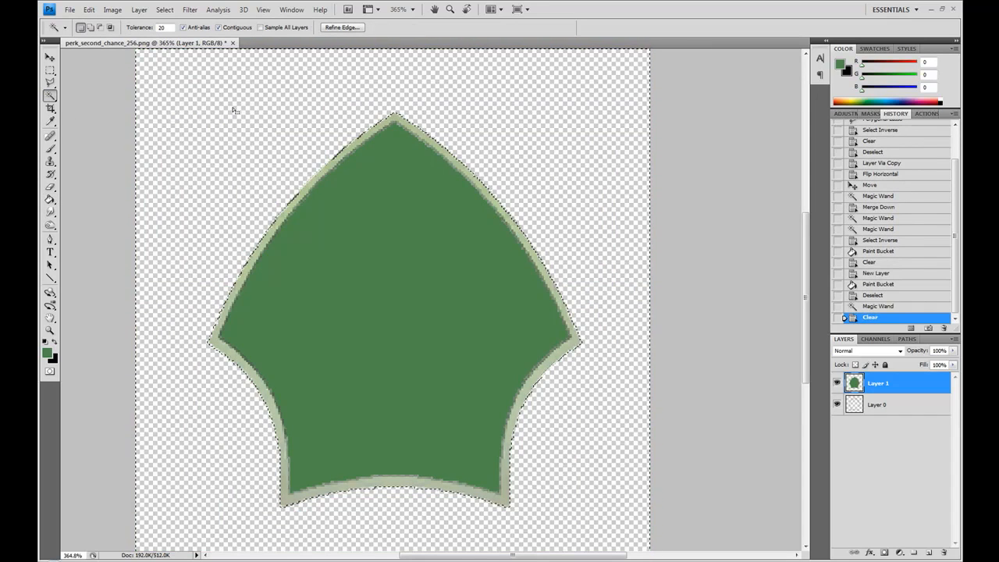
pyautogui.hotkey('ctrl', 'd')
# Apply a reversed radial Gradient Overlay in Overlay blend mode to the green fill layer.
pyautogui.rightClick(914, 389)
pyautogui.click(838, 133)
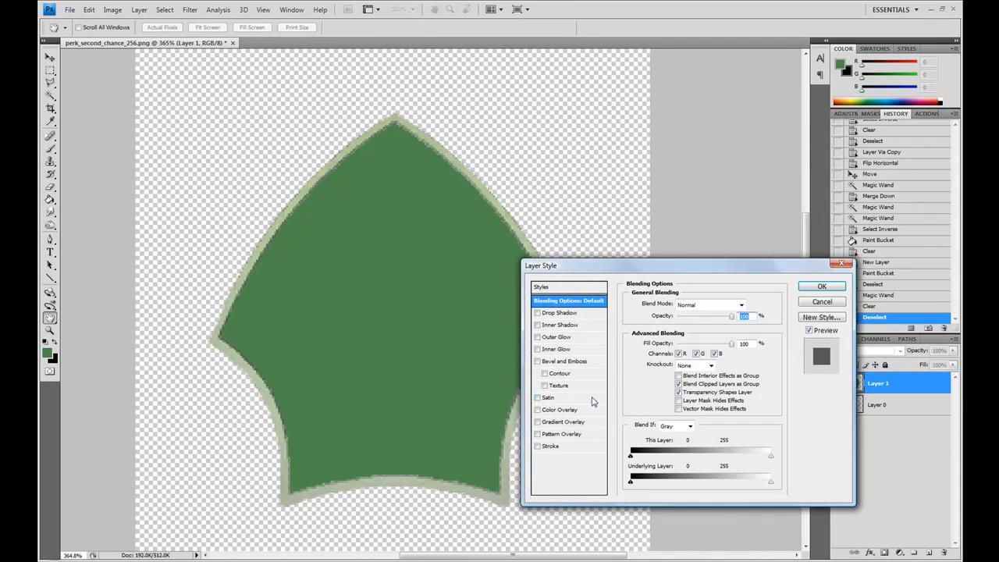
pyautogui.click(563, 421)
pyautogui.click(702, 341)
pyautogui.click(685, 362)
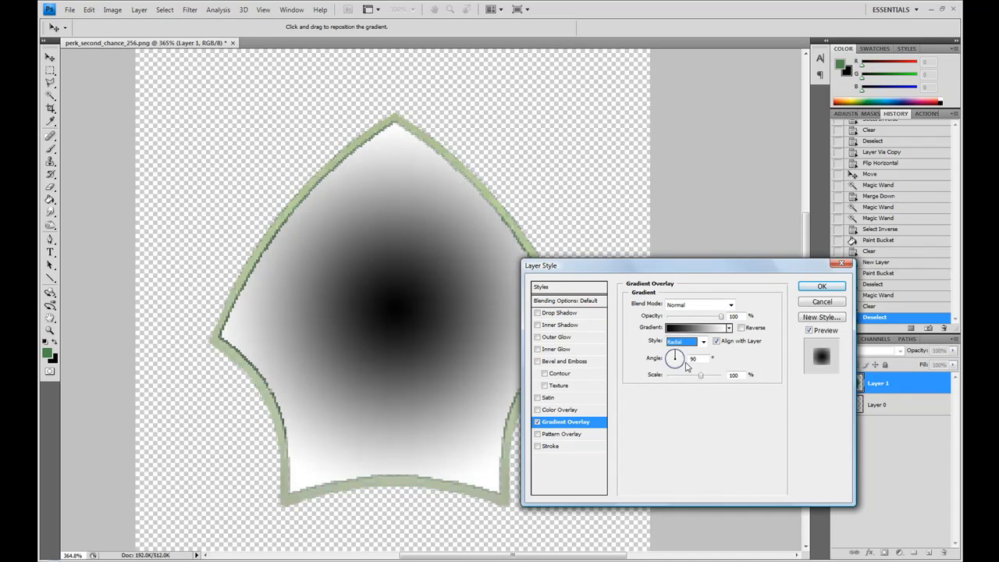
pyautogui.click(740, 328)
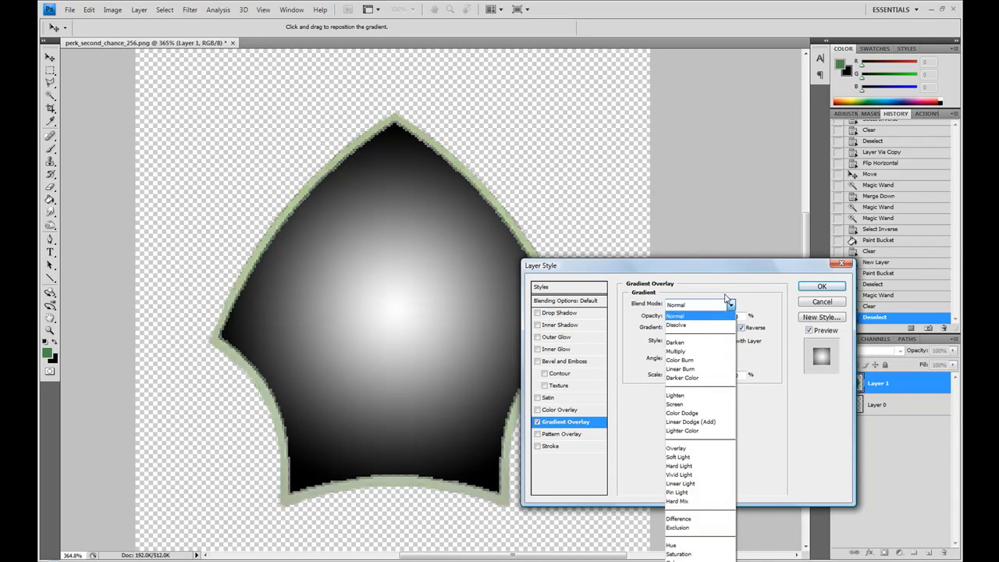
pyautogui.click(714, 305)
pyautogui.click(676, 449)
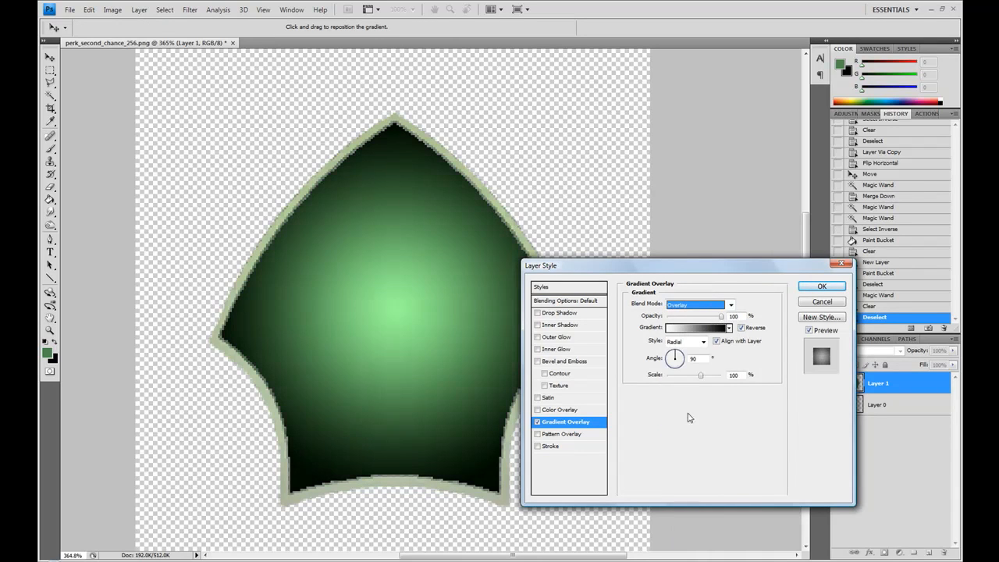
pyautogui.click(821, 286)
pyautogui.click(948, 383)
pyautogui.click(50, 330)
pyautogui.rightClick(349, 322)
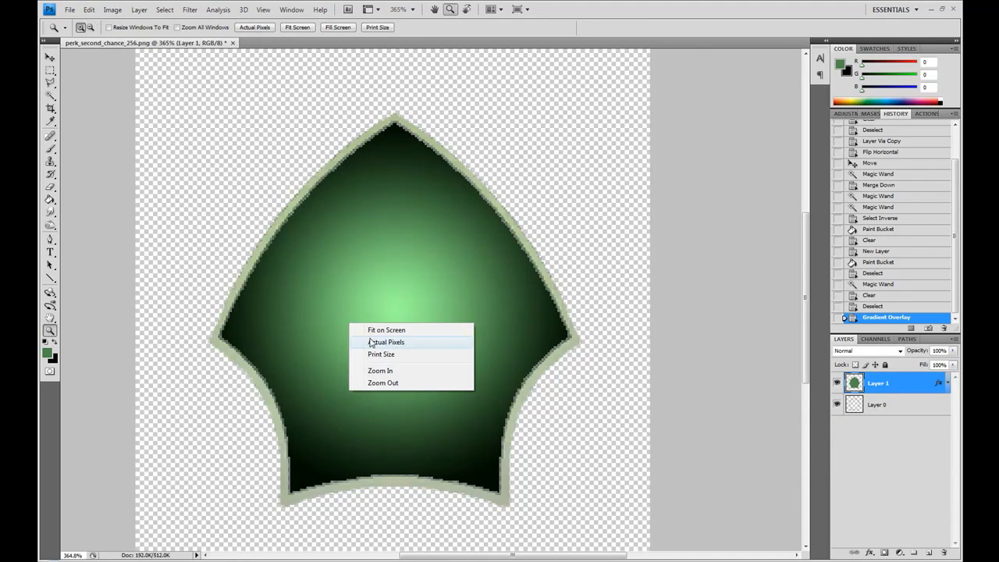
pyautogui.click(371, 340)
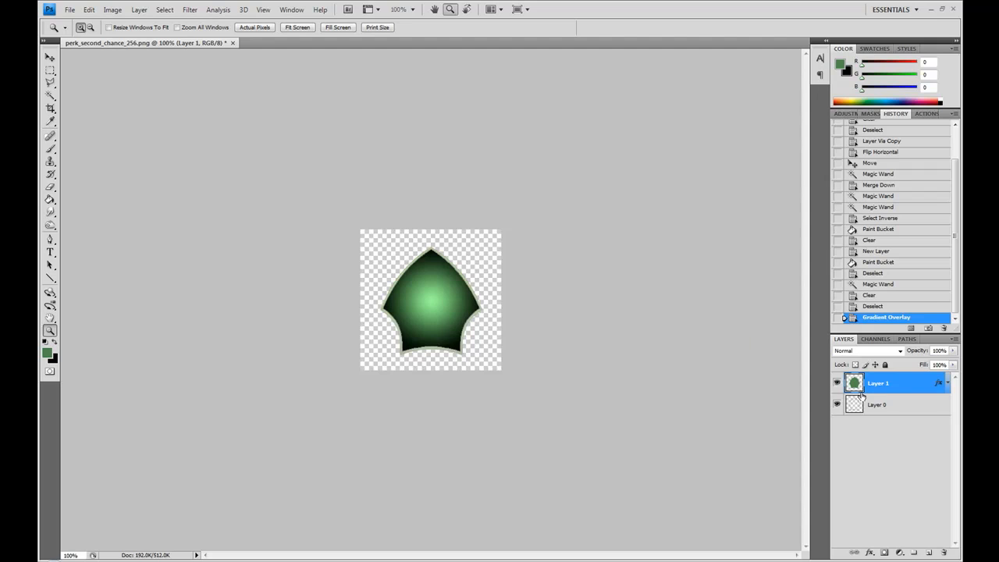
pyautogui.click(69, 10)
pyautogui.click(78, 29)
pyautogui.click(567, 101)
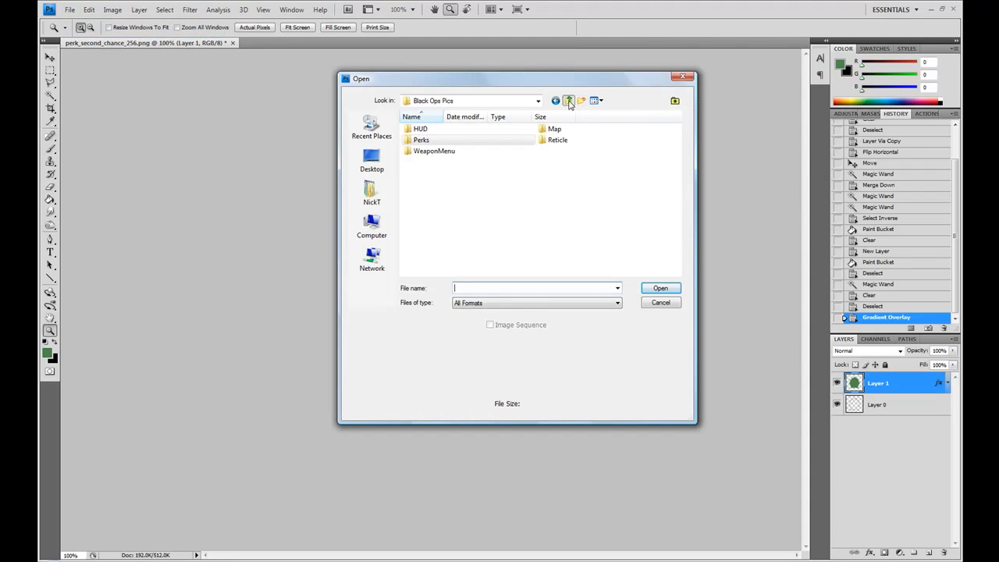
pyautogui.click(568, 101)
pyautogui.click(567, 100)
pyautogui.doubleClick(546, 130)
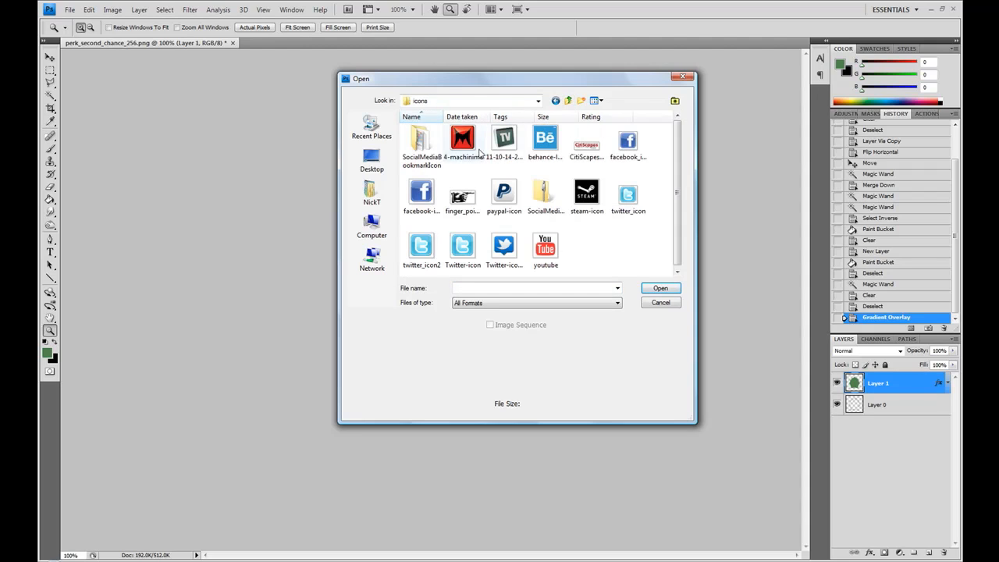
pyautogui.click(503, 247)
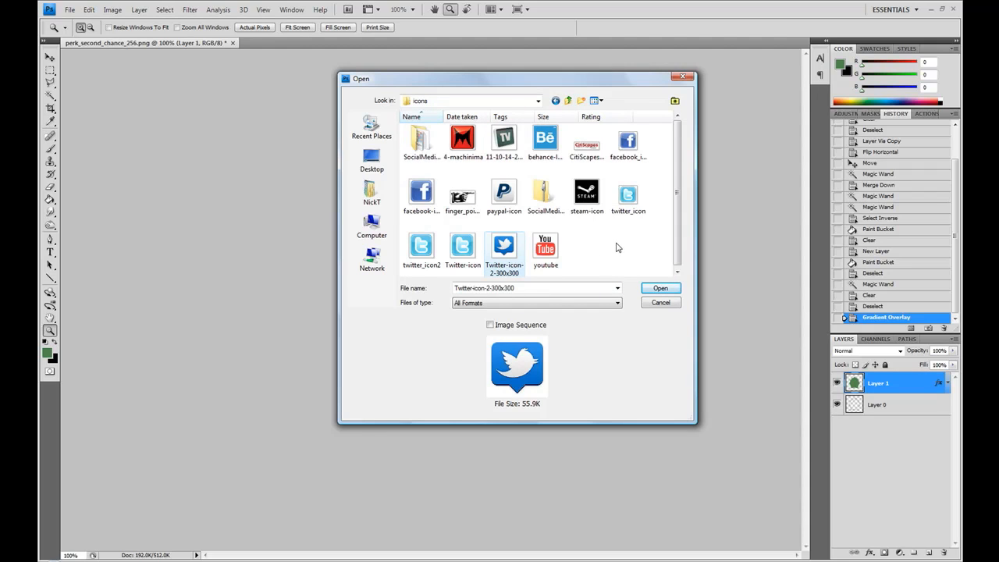
pyautogui.keyDown('ctrl'); pyautogui.click(515, 153); pyautogui.keyUp('ctrl')
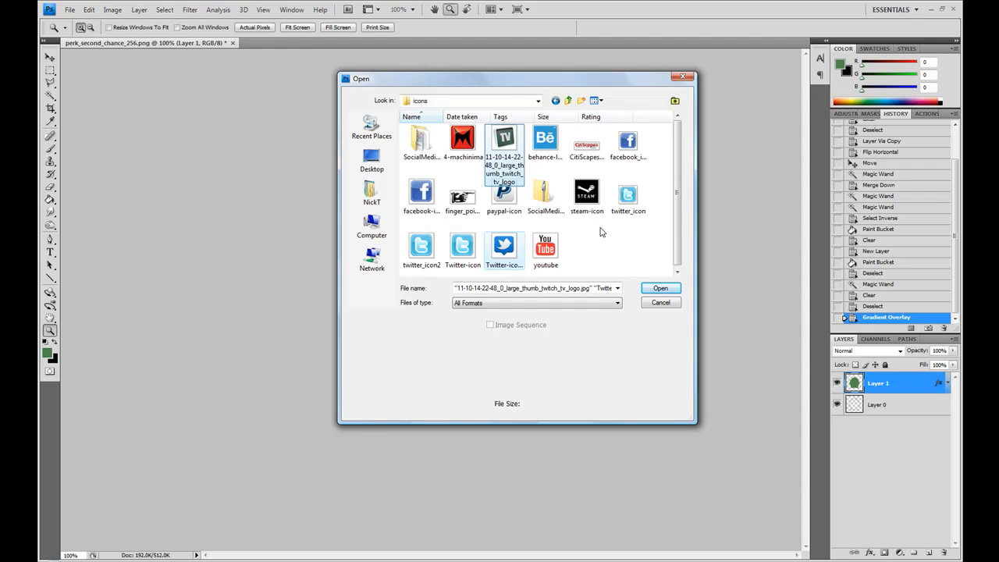
pyautogui.click(660, 288)
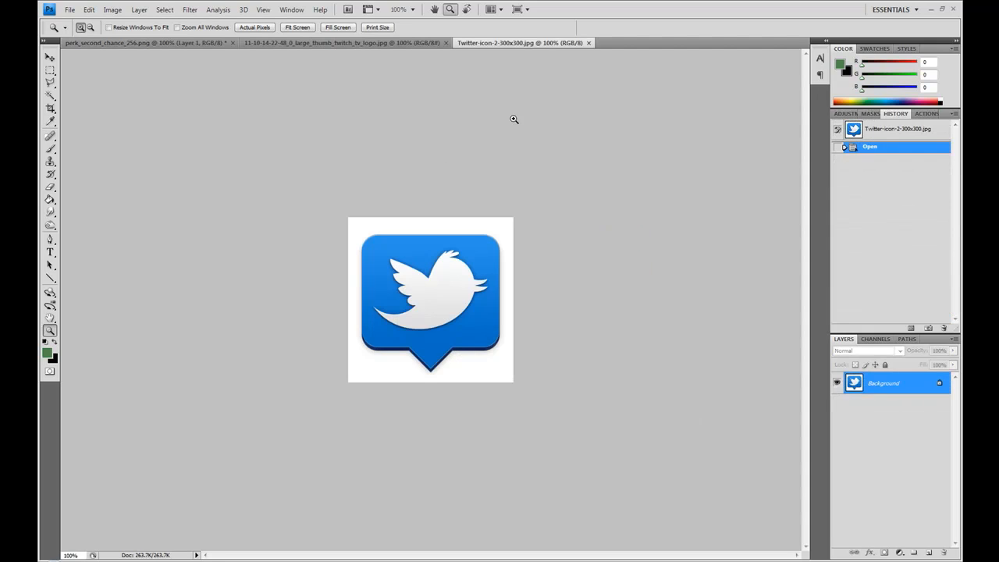
# Select the white bird in the Twitter icon with the Magic Wand and move it onto the emblem in perk_second_chance_256.png.
pyautogui.press('w')
pyautogui.click(451, 303)
pyautogui.moveTo(519, 42); pyautogui.dragTo(547, 86)
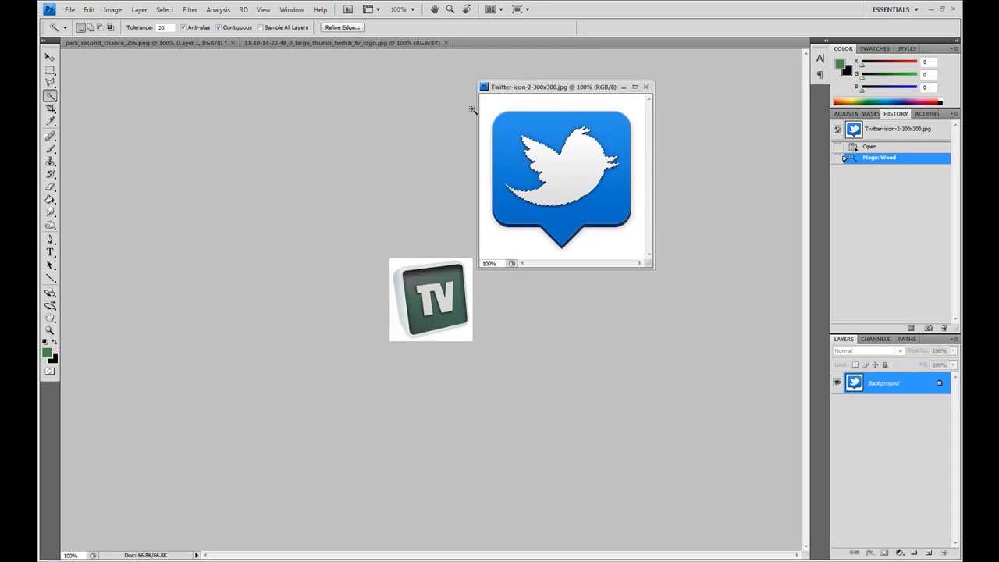
pyautogui.click(195, 43)
pyautogui.click(50, 57)
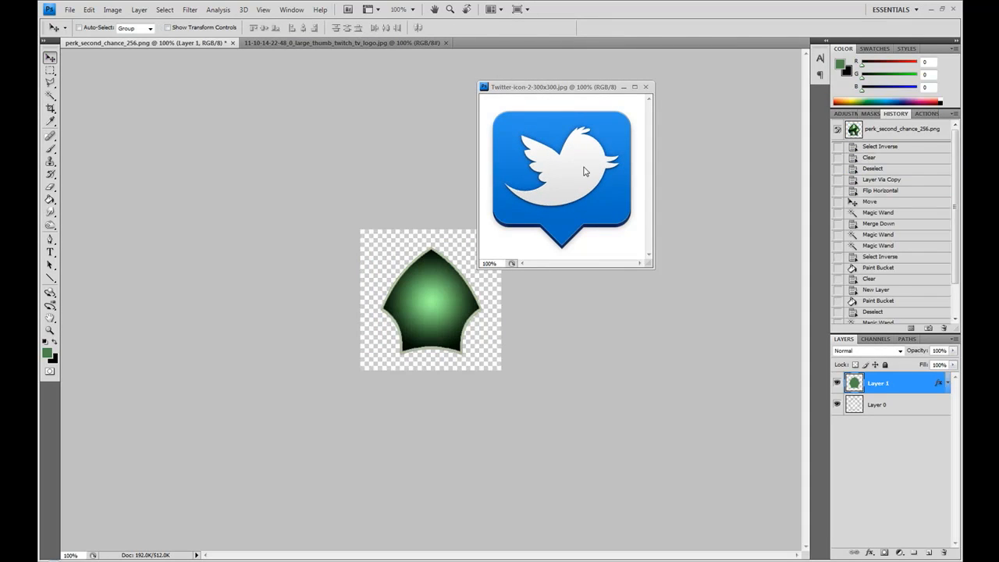
pyautogui.moveTo(585, 169); pyautogui.dragTo(440, 320)
# Rotate the bird slightly counterclockwise and erase the tail tip that sticks out past the emblem's lower-left edge.
pyautogui.hotkey('ctrl', 't')
pyautogui.moveTo(503, 353)
pyautogui.mouseDown()
pyautogui.moveTo(508, 335)
pyautogui.moveTo(506, 344)
pyautogui.mouseUp()
pyautogui.press('Return')
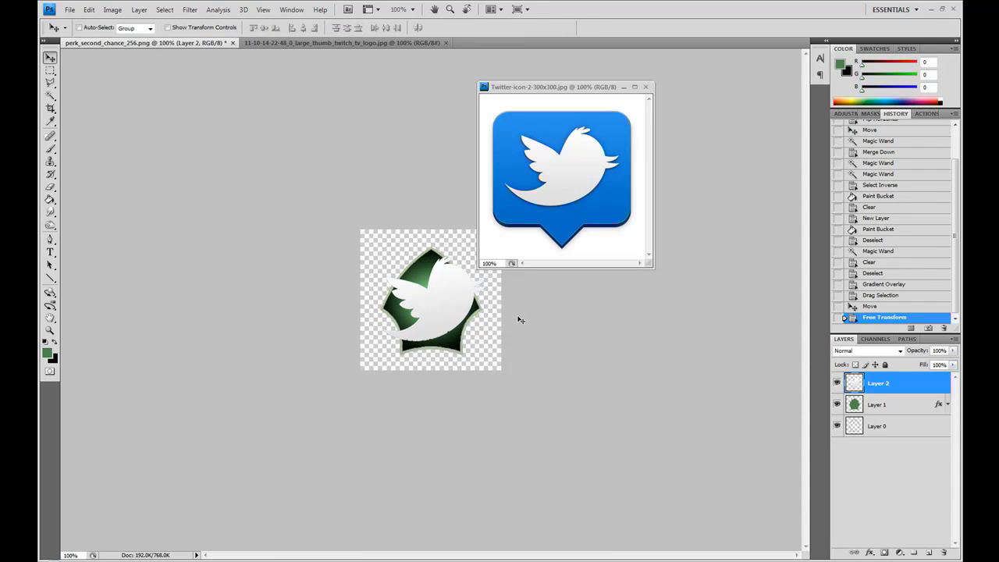
pyautogui.click(50, 187)
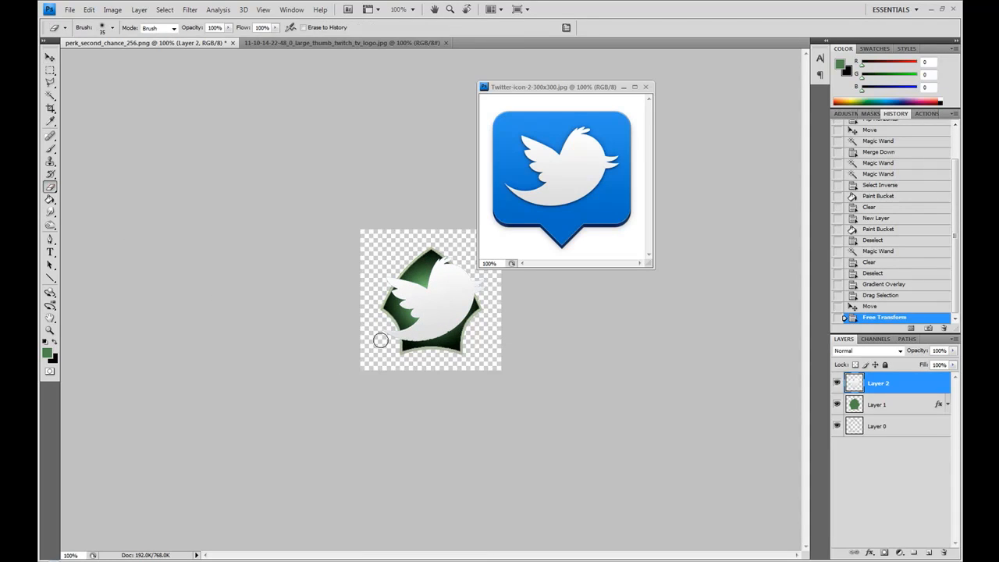
pyautogui.moveTo(389, 352)
pyautogui.mouseDown()
pyautogui.moveTo(395, 331)
pyautogui.moveTo(398, 349)
pyautogui.mouseUp()
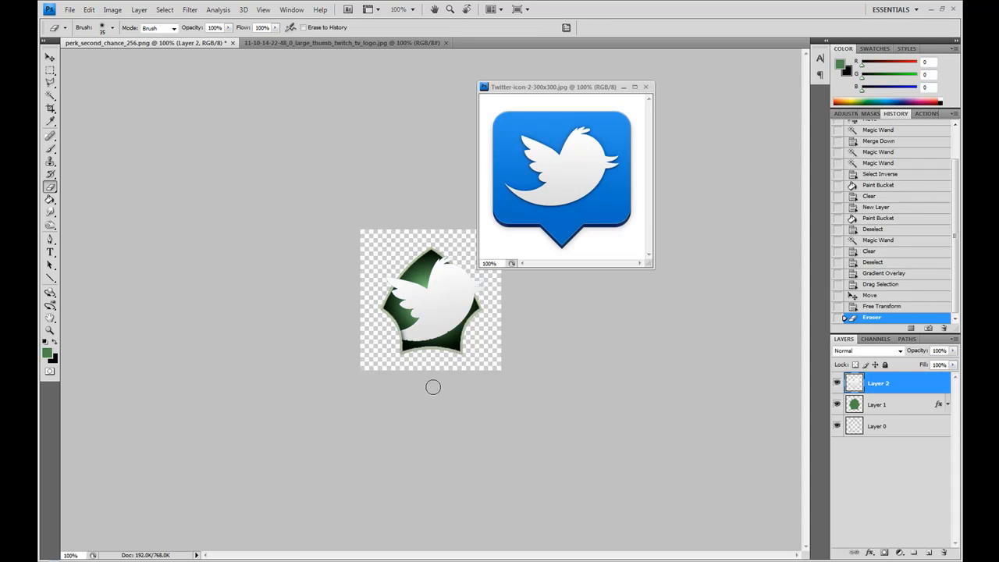
pyautogui.rightClick(889, 388)
pyautogui.click(803, 128)
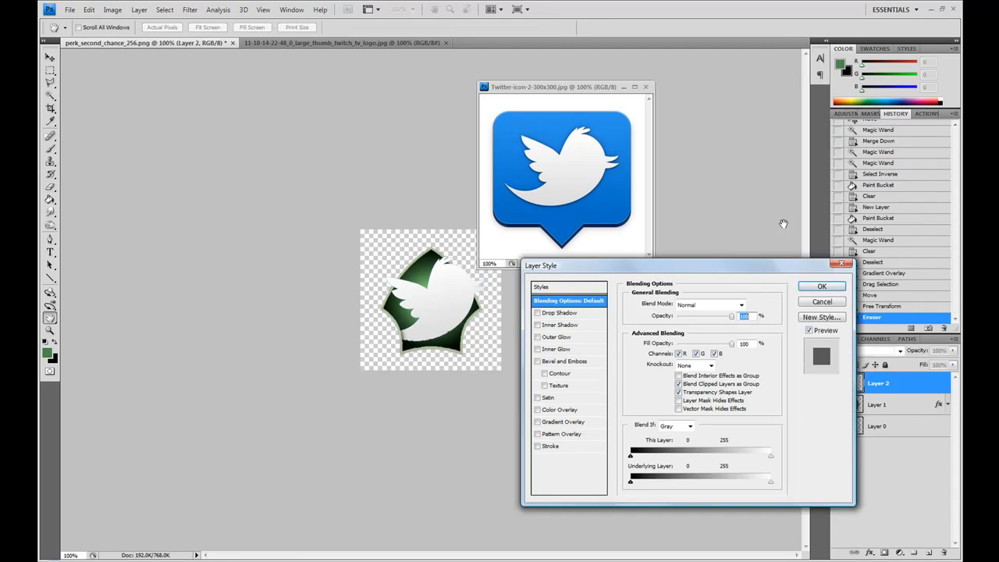
pyautogui.click(566, 312)
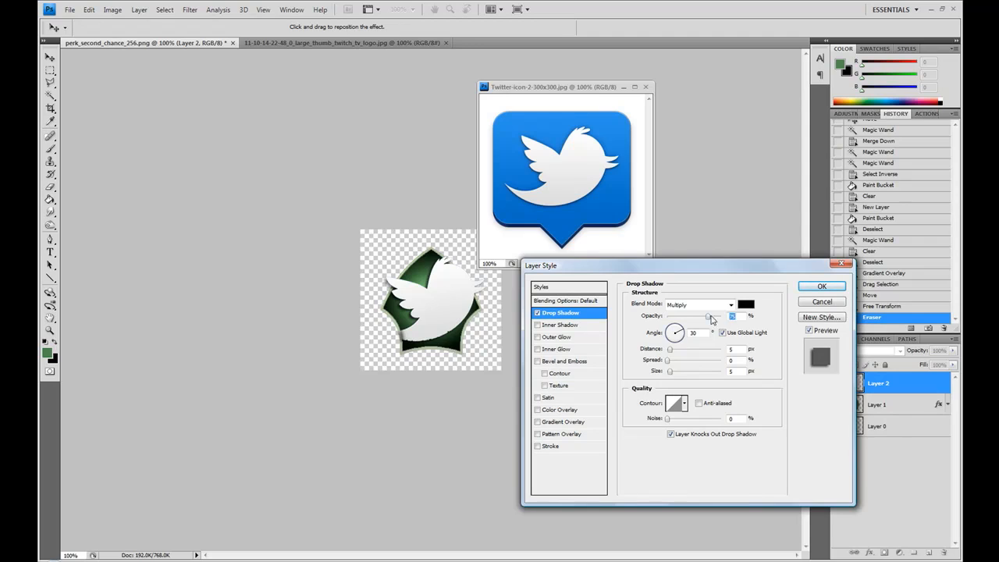
pyautogui.moveTo(712, 319); pyautogui.dragTo(723, 317)
pyautogui.moveTo(671, 353); pyautogui.dragTo(673, 371)
pyautogui.click(732, 333)
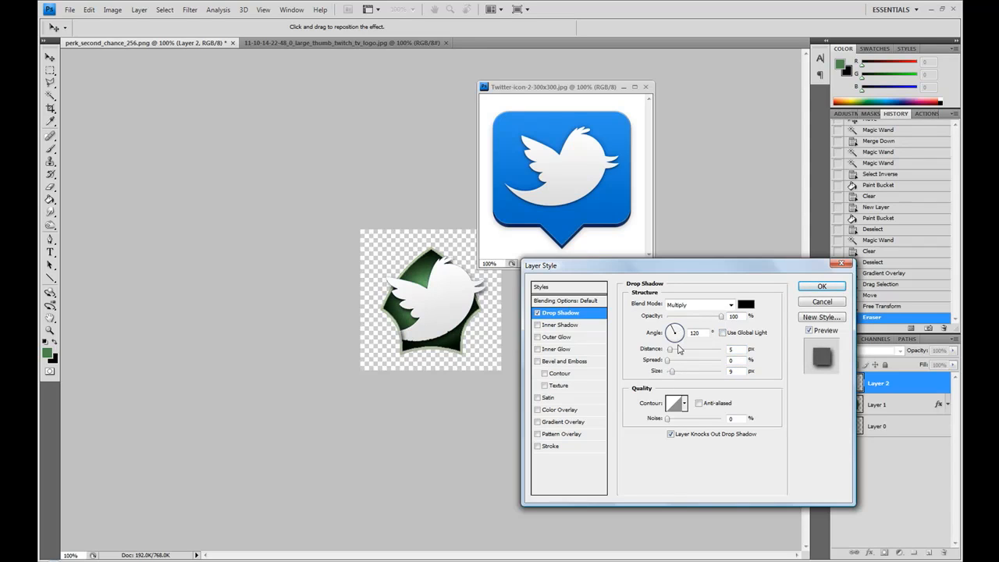
pyautogui.click(549, 446)
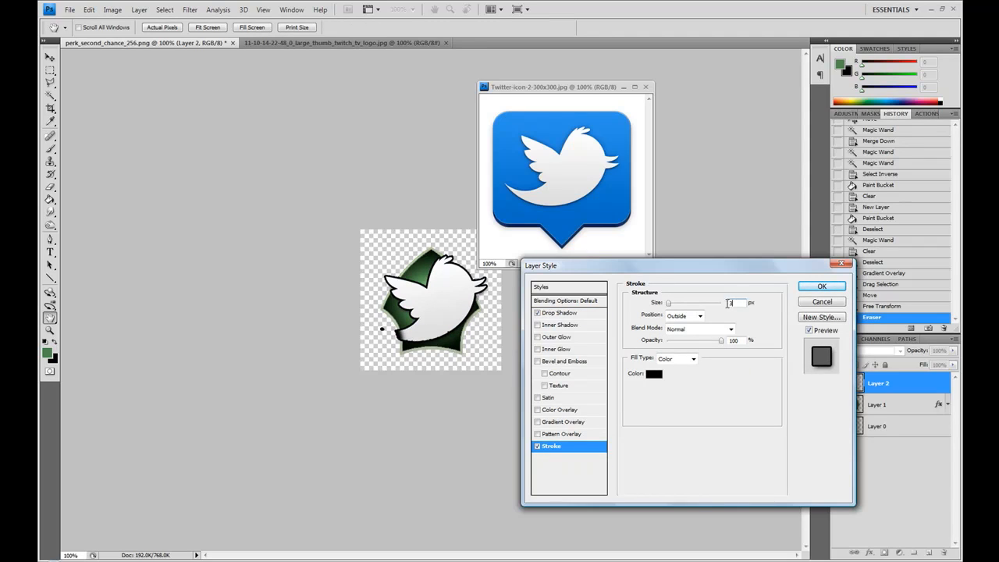
pyautogui.write('2')
pyautogui.click(699, 316)
pyautogui.click(675, 335)
pyautogui.click(699, 315)
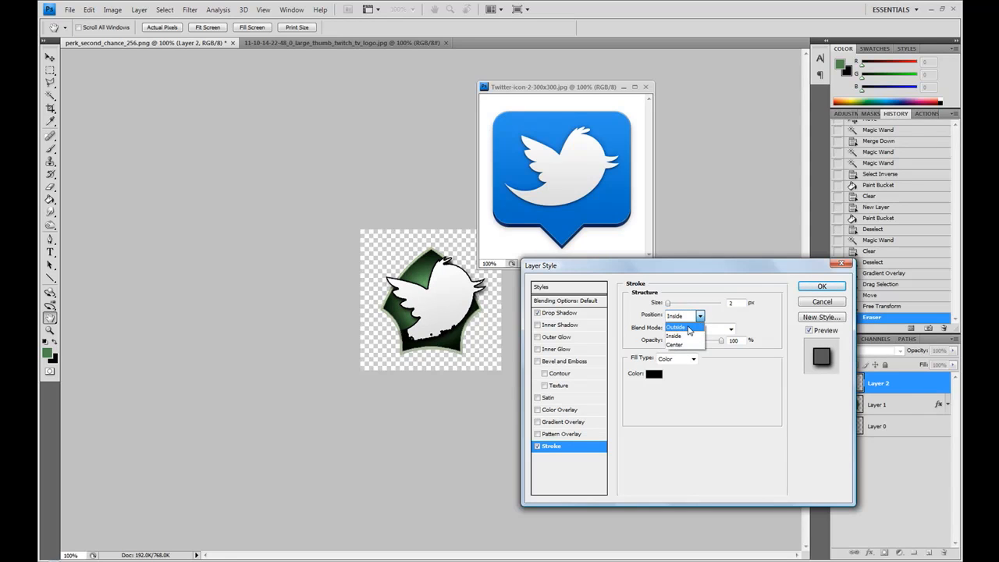
pyautogui.click(689, 329)
pyautogui.click(816, 301)
# Try extending the white bird selection in the Twitter icon with Similar and extra Magic Wand areas.
pyautogui.click(566, 175)
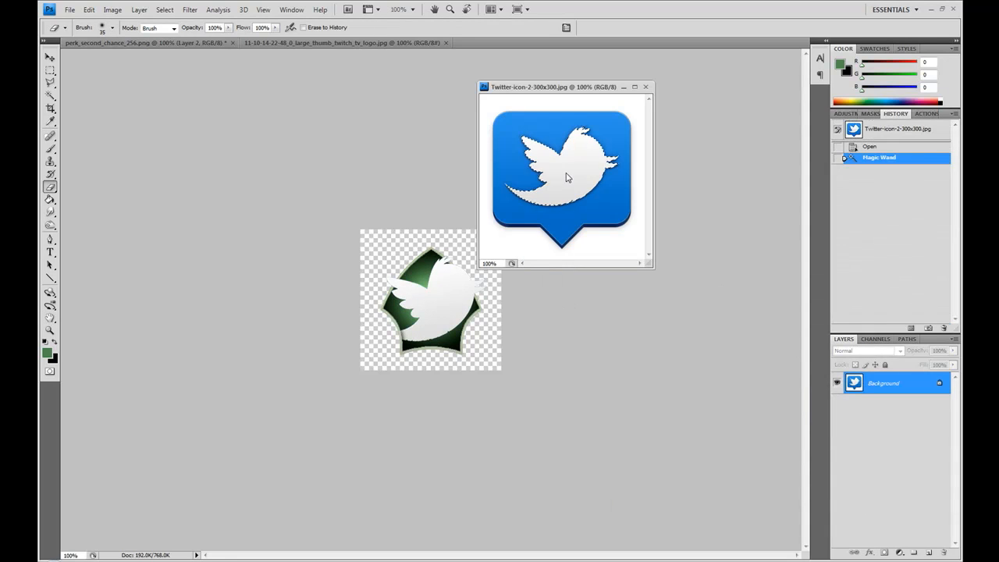
pyautogui.click(164, 9)
pyautogui.click(175, 155)
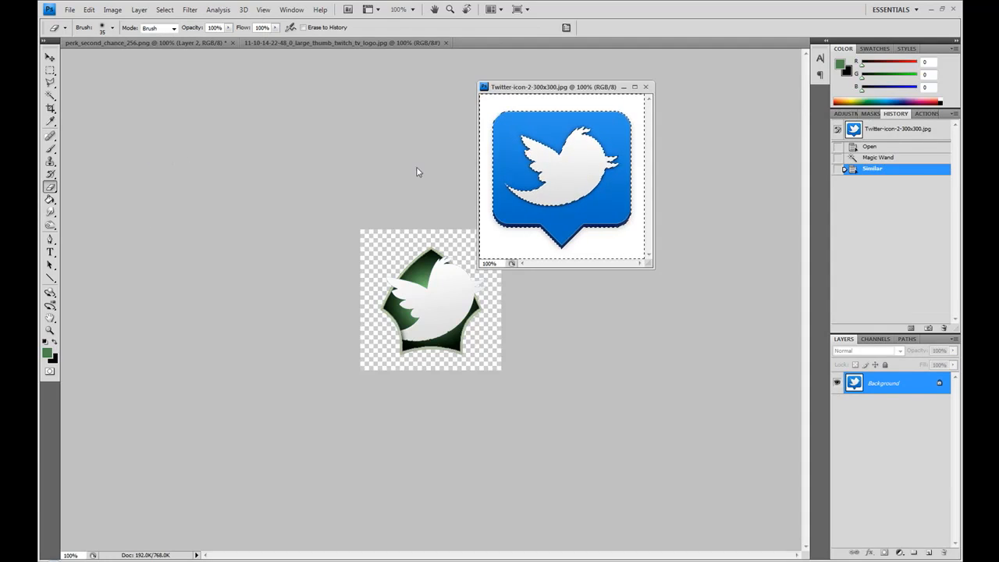
pyautogui.hotkey('ctrl', 'z')
pyautogui.press('w')
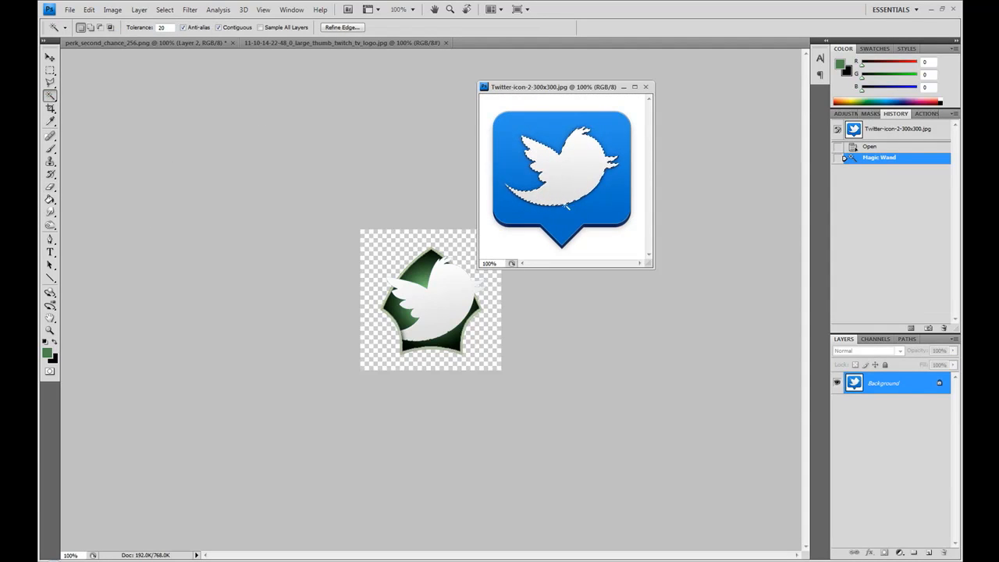
pyautogui.keyDown('shift'); pyautogui.click(564, 205); pyautogui.keyUp('shift')
pyautogui.keyDown('shift'); pyautogui.click(555, 212); pyautogui.keyUp('shift')
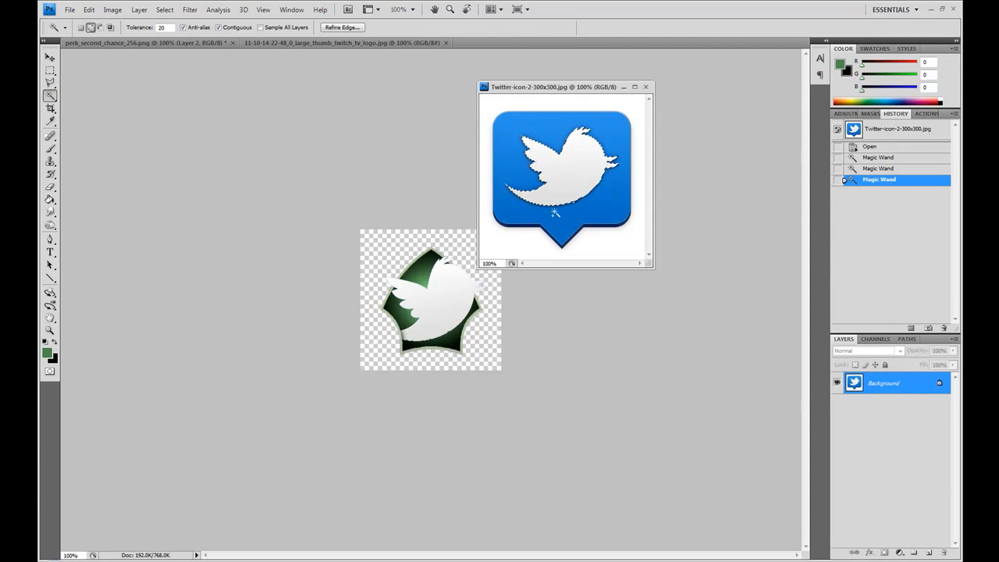
pyautogui.hotkey('ctrl', 'z')
pyautogui.hotkey('ctrl', 'd')
# Set the Magic Wand tolerance to 40, reselect the white bird in the Twitter icon and move it onto the emblem.
pyautogui.click(161, 27)
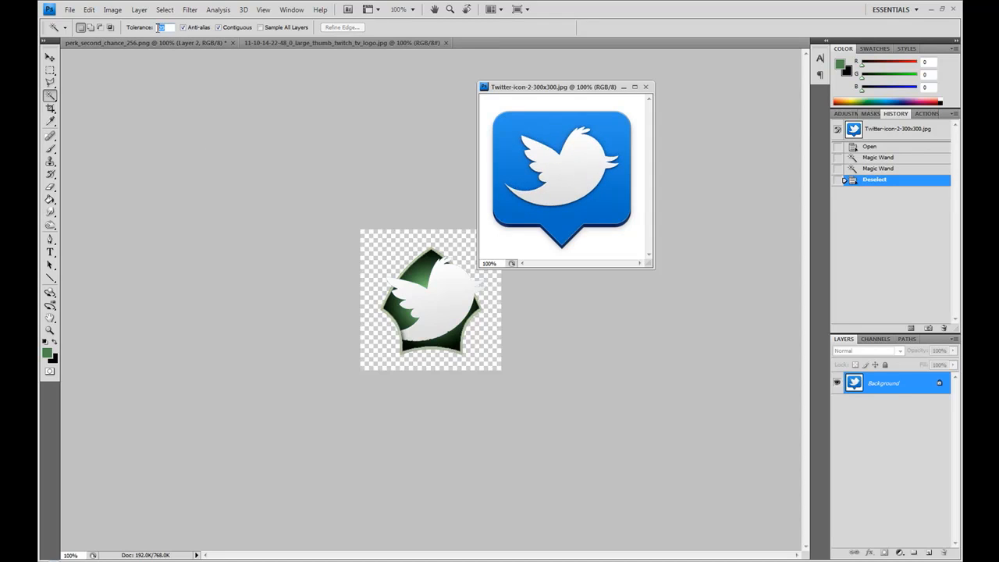
pyautogui.write('40')
pyautogui.click(569, 183)
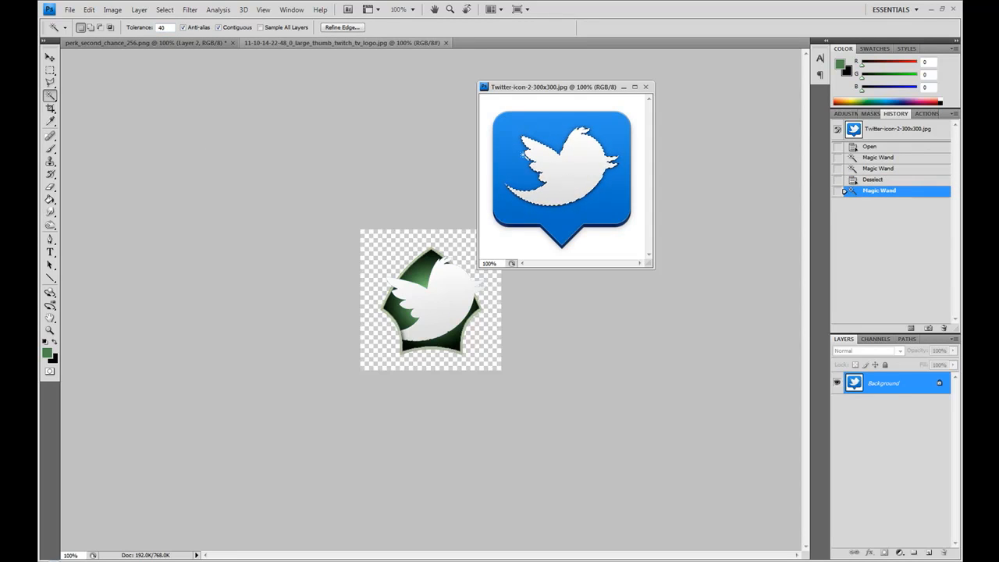
pyautogui.click(49, 57)
pyautogui.moveTo(590, 170); pyautogui.dragTo(449, 310)
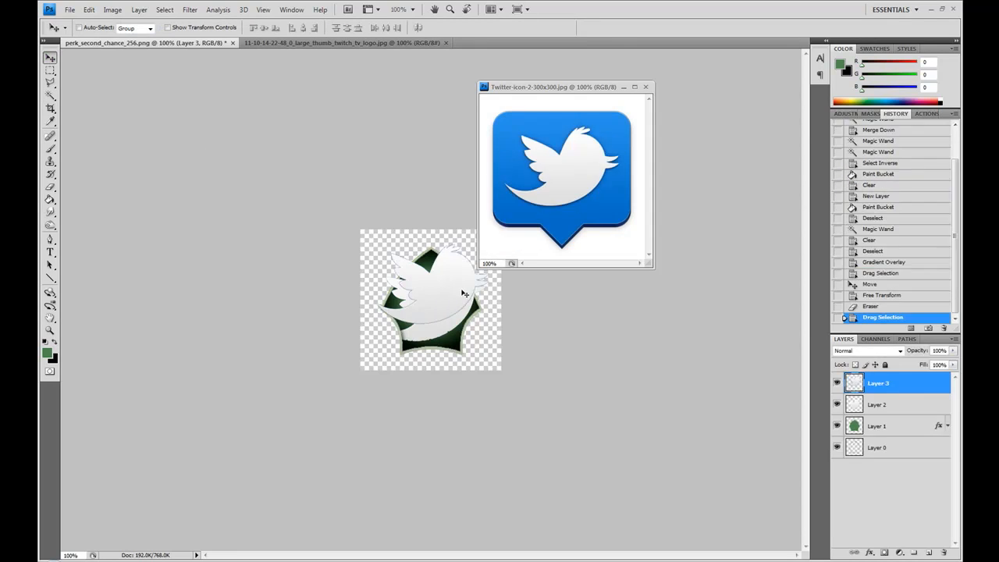
# Rotate the newly placed bird about 13.7° counterclockwise with Free Transform.
pyautogui.hotkey('ctrl', 't')
pyautogui.moveTo(364, 244); pyautogui.dragTo(362, 261)
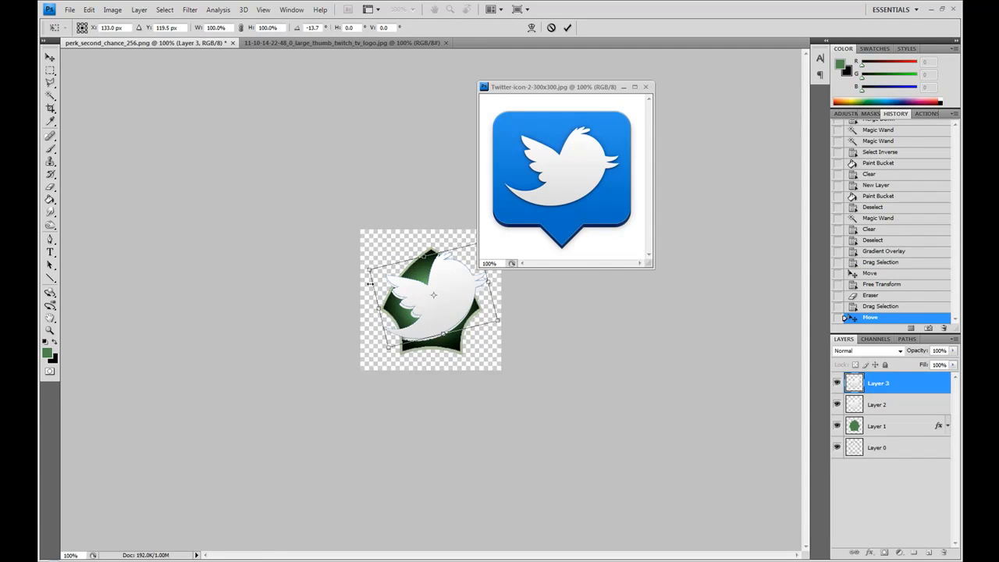
pyautogui.press('Return')
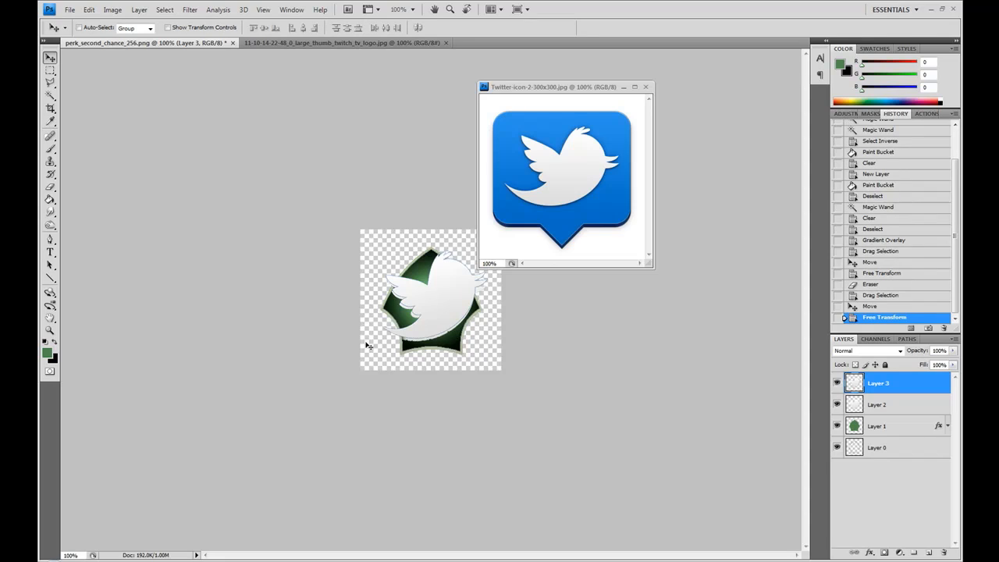
# Duplicate the new bird layer beneath itself with a slight offset and delete the old bird on Layer 2.
pyautogui.hotkey('ctrl', 'j')
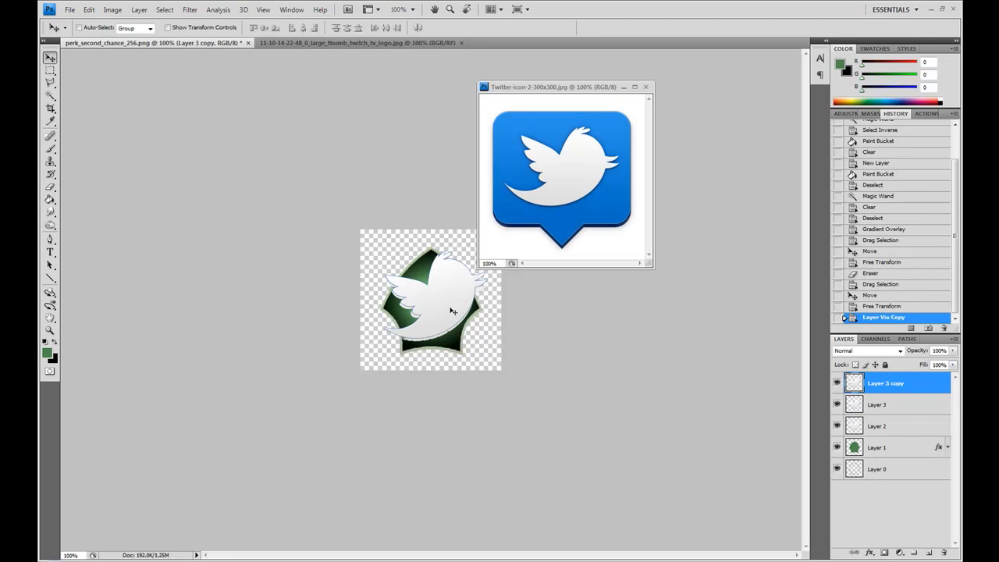
pyautogui.moveTo(895, 384); pyautogui.dragTo(890, 416)
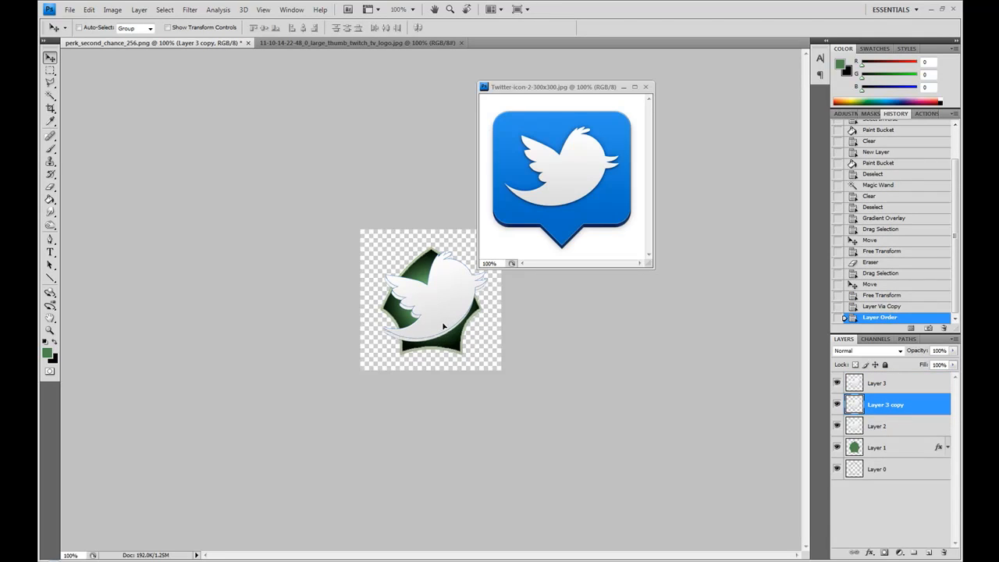
pyautogui.moveTo(444, 327); pyautogui.dragTo(445, 327)
pyautogui.moveTo(897, 426); pyautogui.dragTo(943, 552)
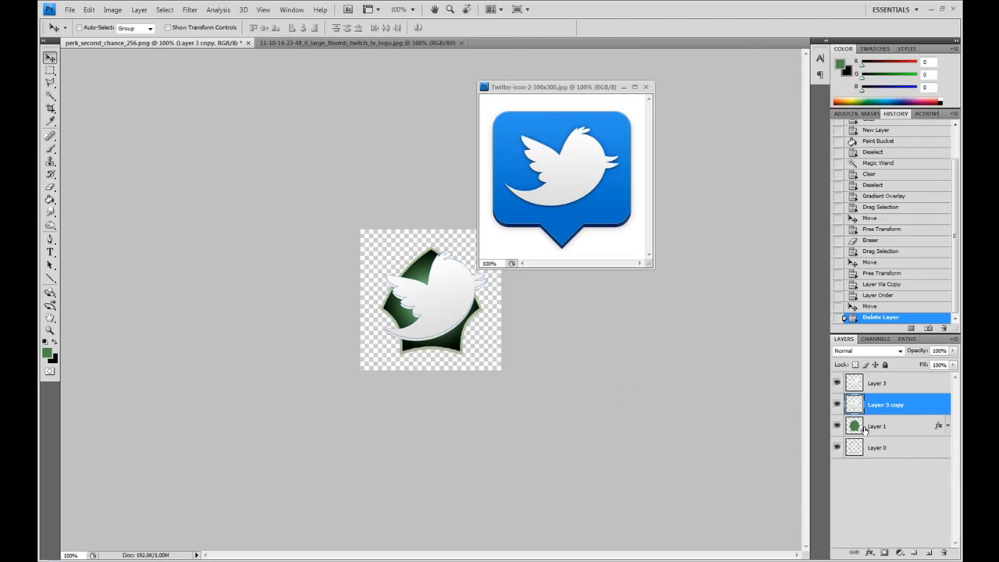
# Apply a black Color Overlay to the lower bird copy so it serves as a hard shadow.
pyautogui.rightClick(897, 407)
pyautogui.click(823, 152)
pyautogui.click(569, 410)
pyautogui.click(808, 303)
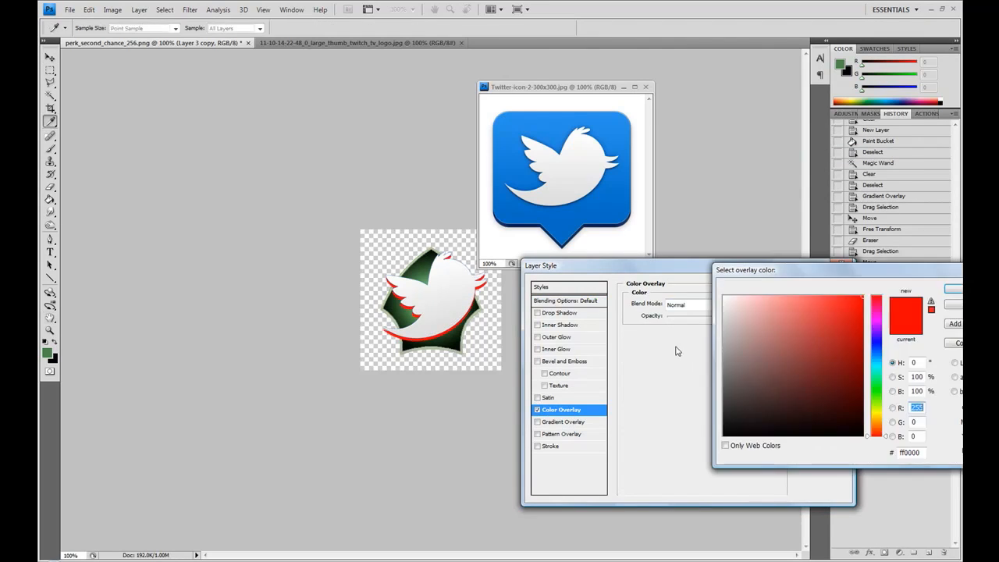
pyautogui.write('0')
pyautogui.click(953, 289)
pyautogui.press('Return')
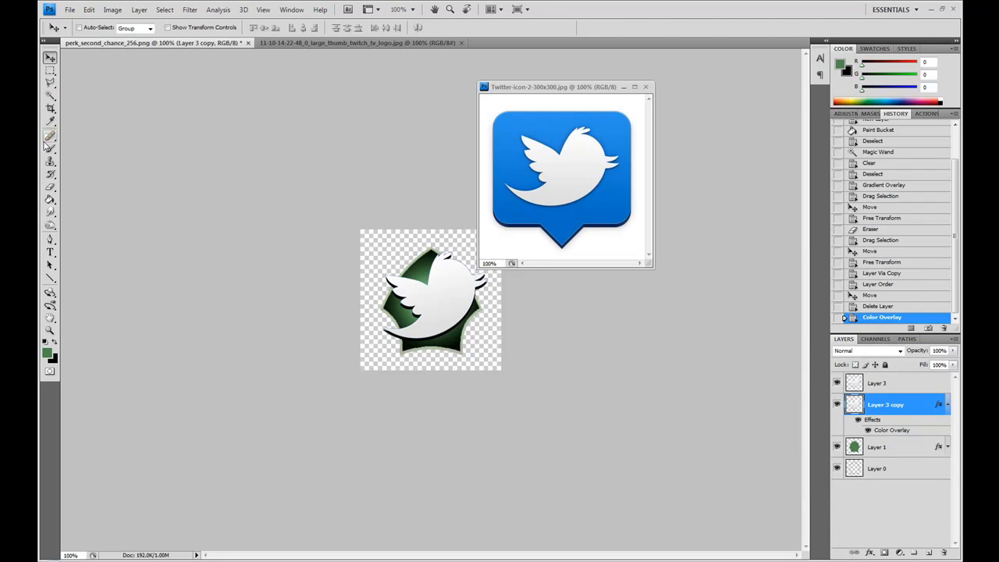
# Erase the tail tip extending past the emblem's lower-left edge on both the black copy and the white bird.
pyautogui.press('e')
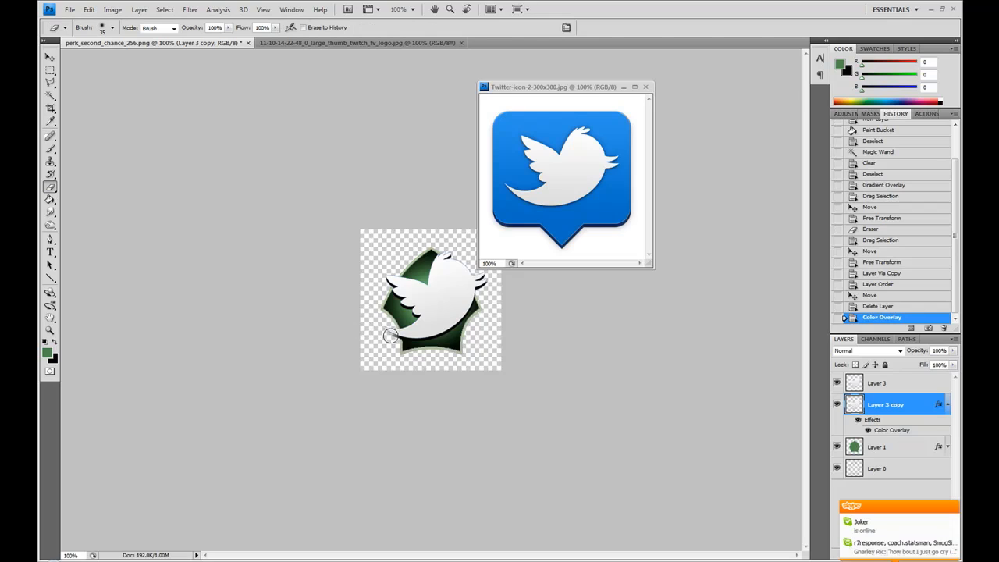
pyautogui.moveTo(399, 341); pyautogui.dragTo(370, 341)
pyautogui.click(880, 384)
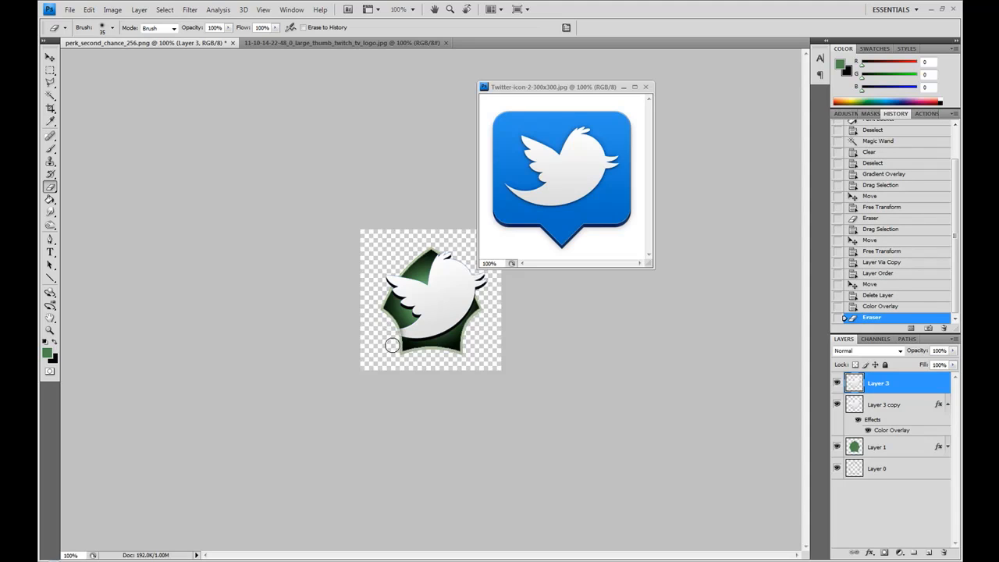
pyautogui.moveTo(374, 340); pyautogui.dragTo(384, 361)
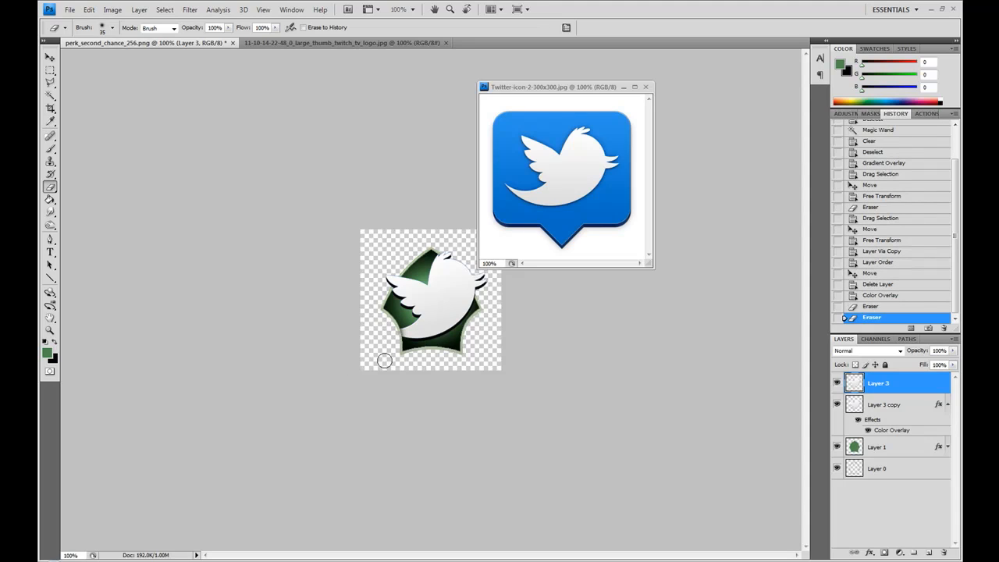
# Sample the blue #2a92e9 from the Twitter icon and fill the emblem shape on Layer 1 with it.
pyautogui.click(868, 451)
pyautogui.click(47, 353)
pyautogui.click(621, 114)
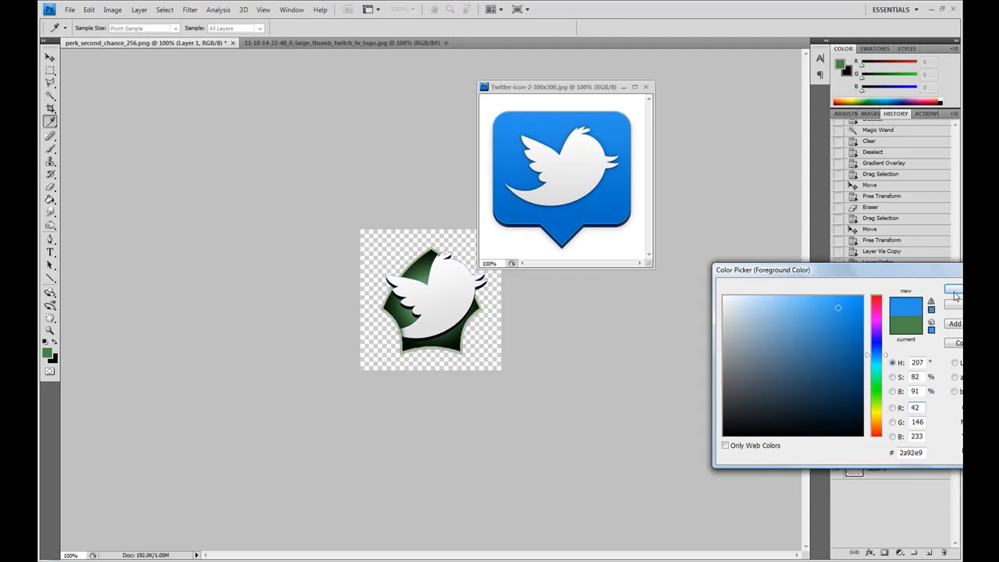
pyautogui.press('Return')
pyautogui.press('g')
pyautogui.click(406, 322)
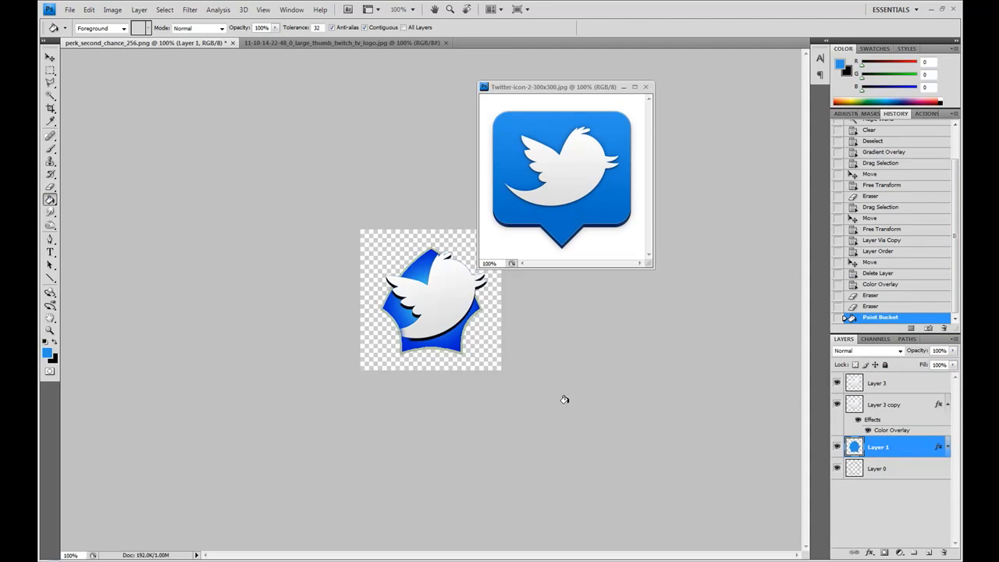
# Lower the opacity of the emblem layer's Gradient Overlay to about 34%.
pyautogui.click(947, 446)
pyautogui.doubleClick(894, 473)
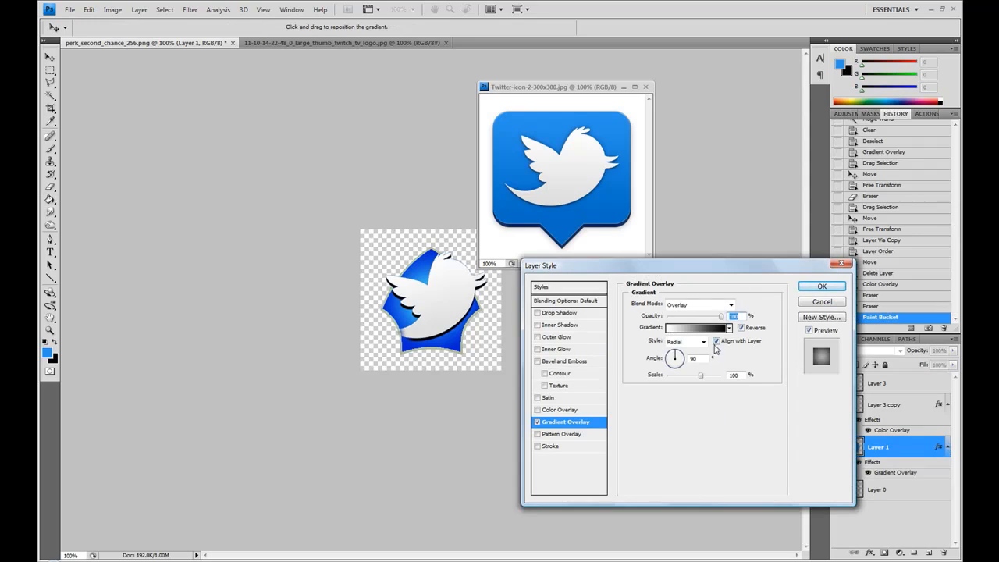
pyautogui.moveTo(716, 319); pyautogui.dragTo(686, 319)
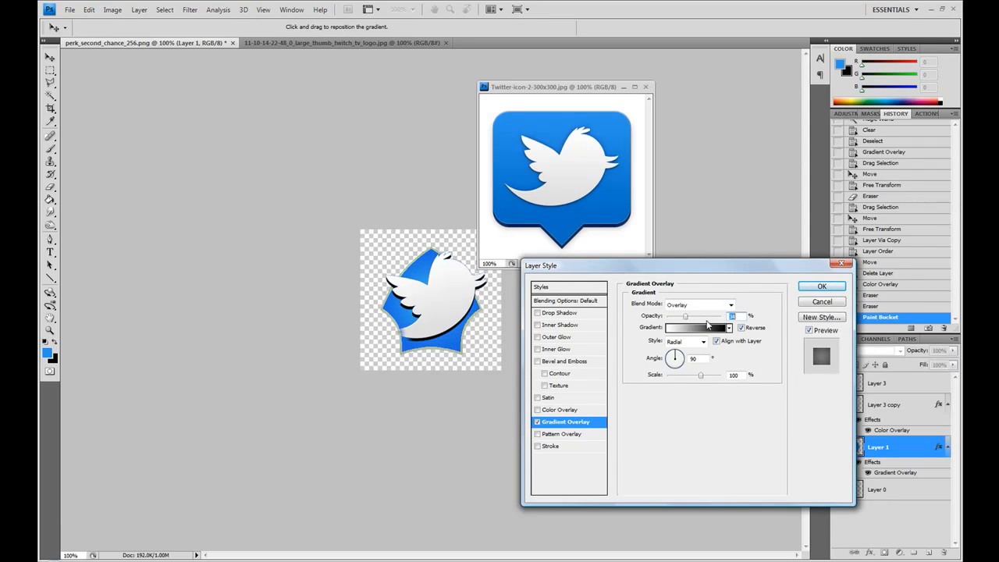
pyautogui.click(821, 286)
# Clean up the leftover tail edge at the emblem's lower-left corner on both bird layers with the Eraser.
pyautogui.click(878, 383)
pyautogui.click(50, 186)
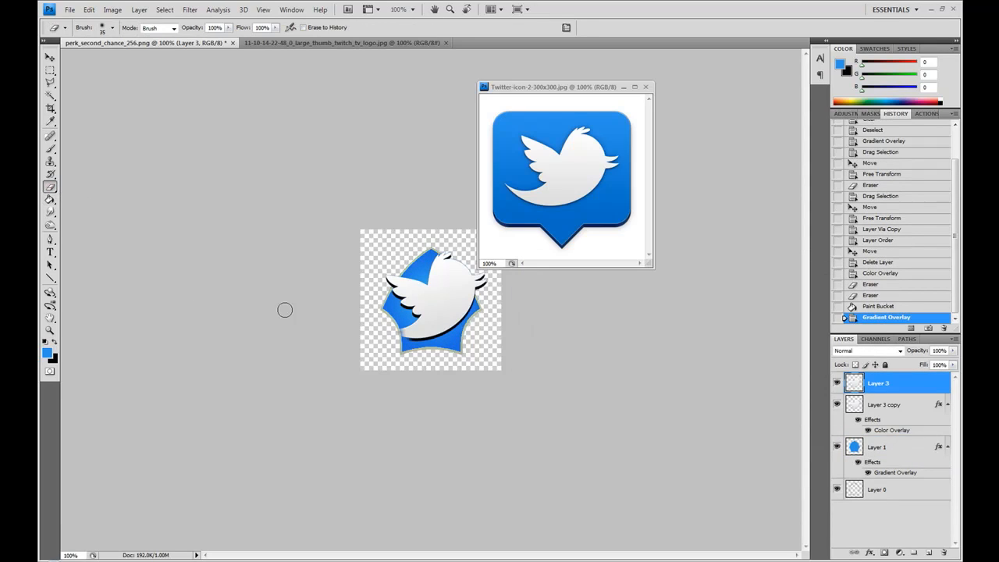
pyautogui.click(389, 346)
pyautogui.hotkey('alt', '[')
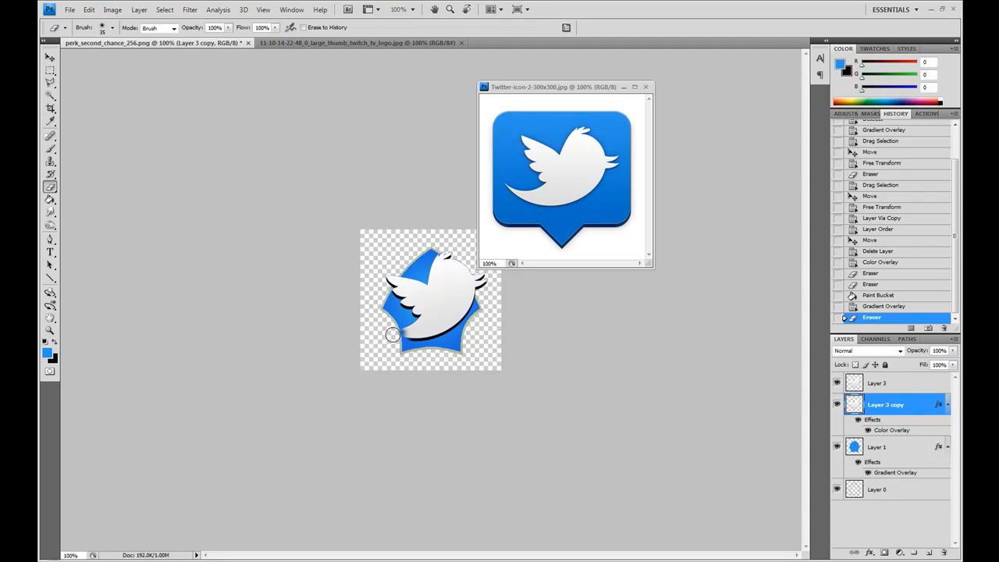
pyautogui.moveTo(393, 341); pyautogui.dragTo(380, 352)
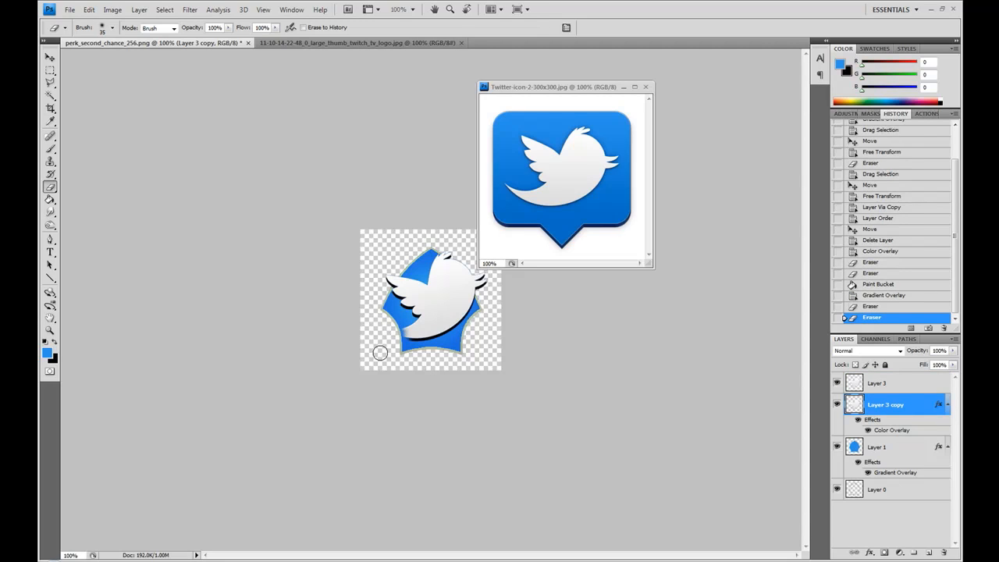
# Move both bird layers together slightly down and left on the emblem, and erase the white tail's overhang on Layer 3.
pyautogui.keyDown('shift'); pyautogui.click(900, 385); pyautogui.keyUp('shift')
pyautogui.press('v')
pyautogui.moveTo(451, 294); pyautogui.dragTo(444, 308)
pyautogui.press('e')
pyautogui.hotkey('alt', ']')
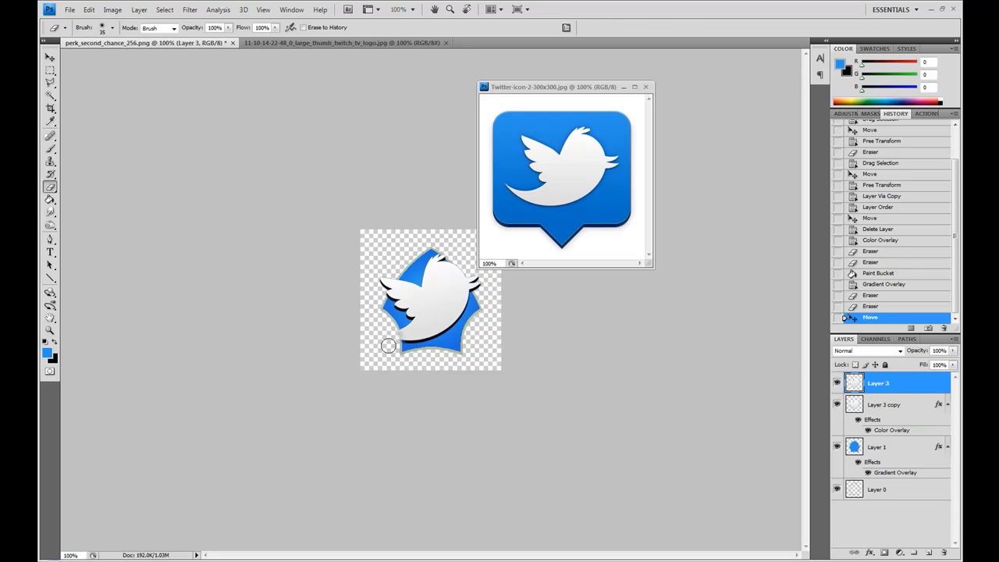
pyautogui.moveTo(387, 346)
pyautogui.mouseDown()
pyautogui.moveTo(390, 329)
pyautogui.moveTo(372, 373)
pyautogui.mouseUp()
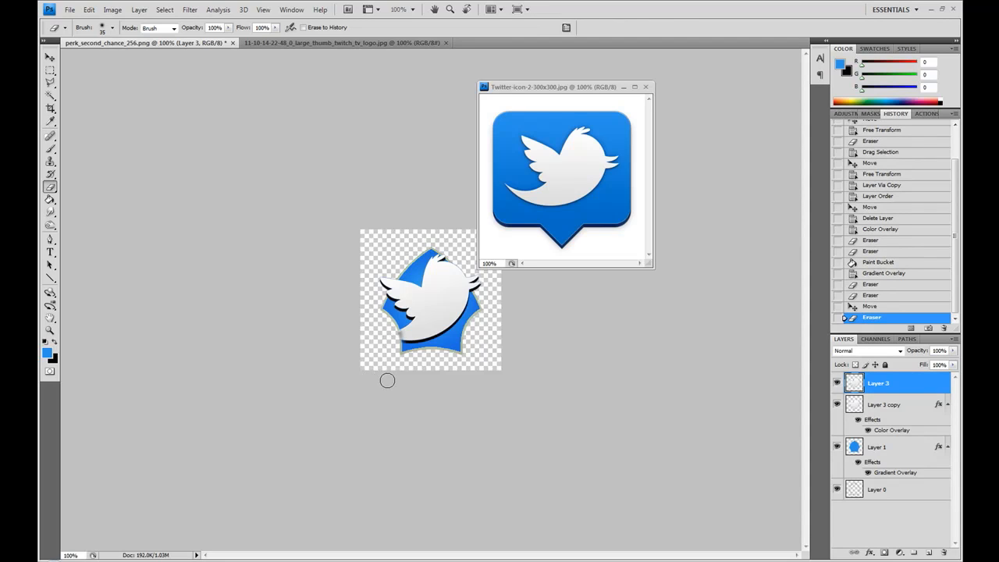
# Close the Twitter reference image and save the badge as twitterIcon in Photoshop format in the Pixels2Life folder.
pyautogui.click(646, 87)
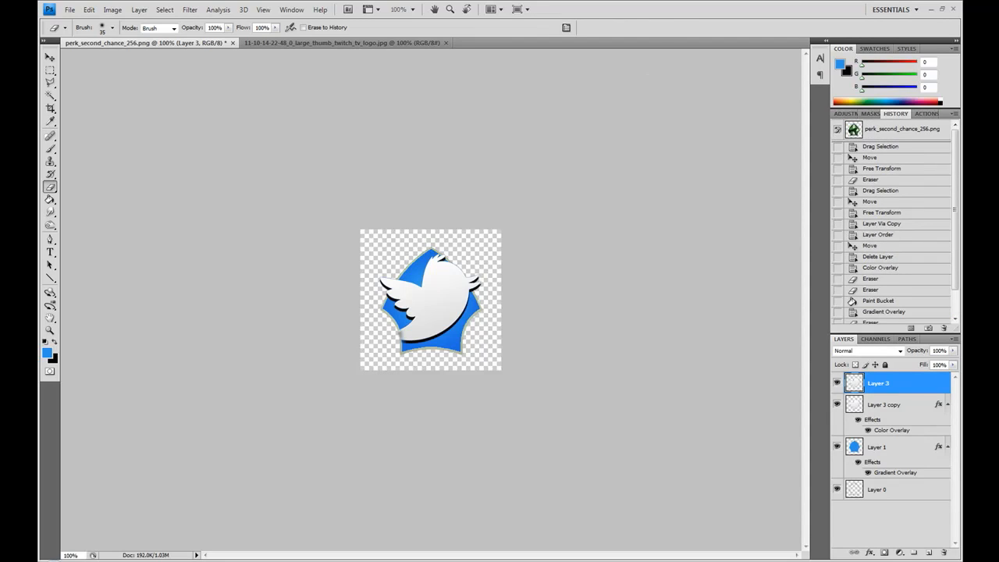
pyautogui.click(69, 10)
pyautogui.click(86, 139)
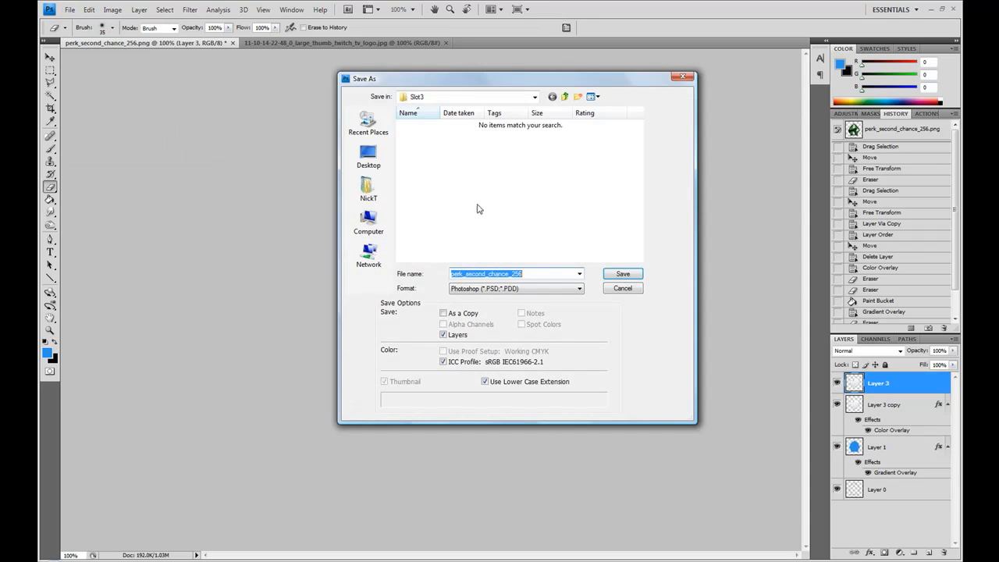
pyautogui.click(566, 95)
pyautogui.click(566, 96)
pyautogui.doubleClick(425, 125)
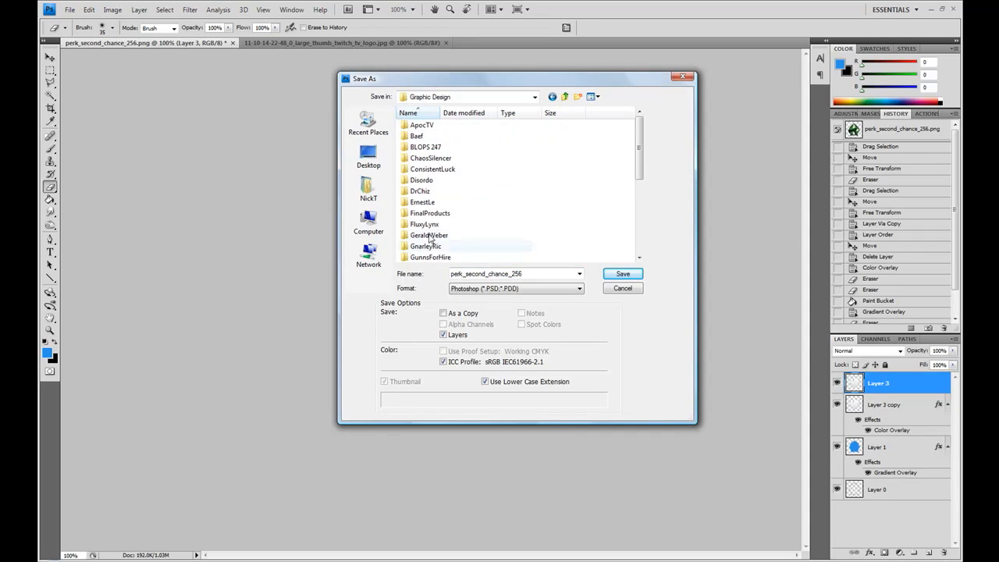
pyautogui.scroll(-5, 435, 199)
pyautogui.doubleClick(436, 199)
pyautogui.doubleClick(531, 273)
pyautogui.write('twitterIcon')
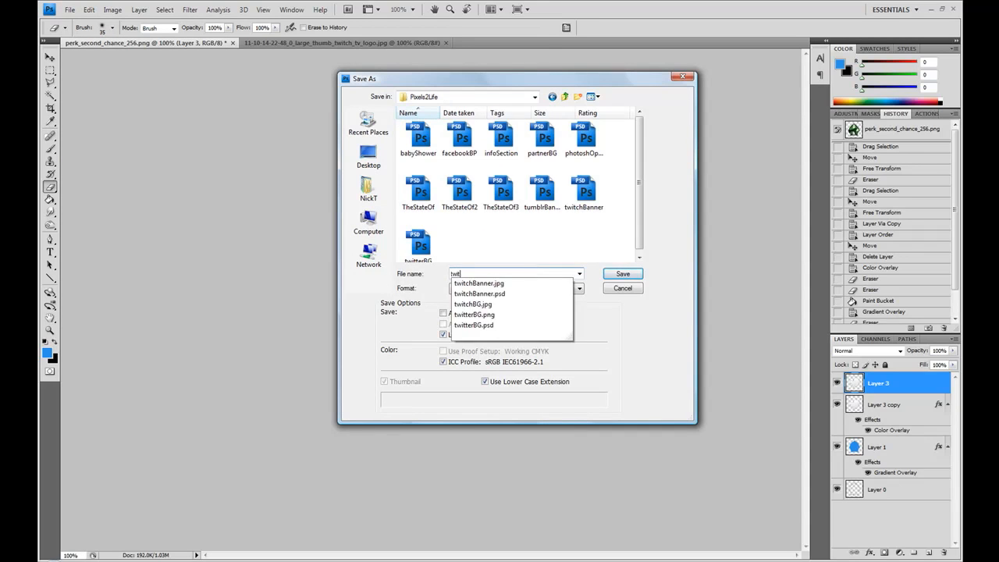
pyautogui.press('Return')
pyautogui.press('Return')
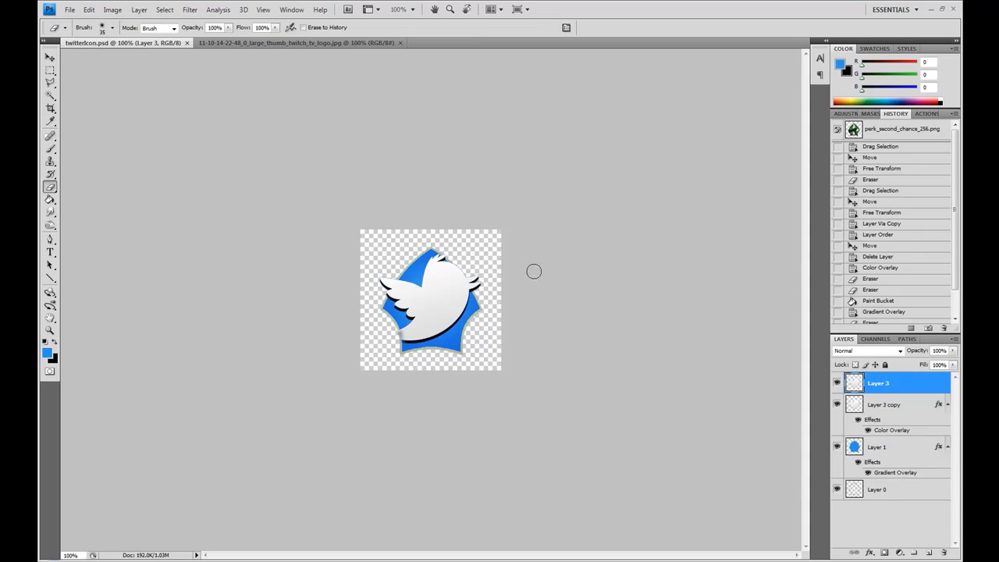
# Delete both bird layers from the badge and float the twitch TV logo document in its own window.
pyautogui.keyDown('shift'); pyautogui.click(894, 406); pyautogui.keyUp('shift')
pyautogui.moveTo(894, 405); pyautogui.dragTo(945, 551)
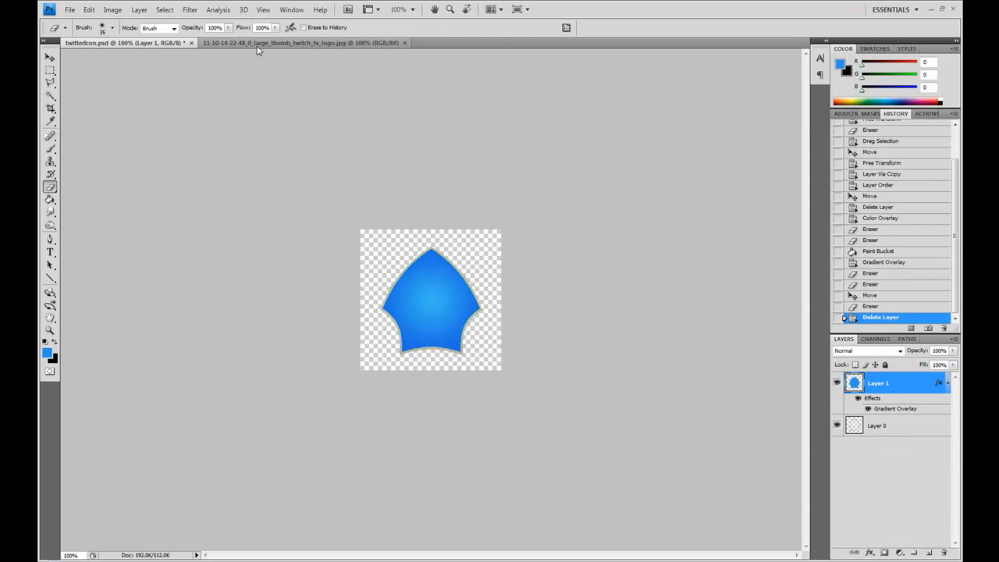
pyautogui.moveTo(258, 43); pyautogui.dragTo(357, 96)
# Select the TV logo by picking its white background with the Magic Wand at tolerance 10 and inverting the selection.
pyautogui.click(50, 95)
pyautogui.click(307, 109)
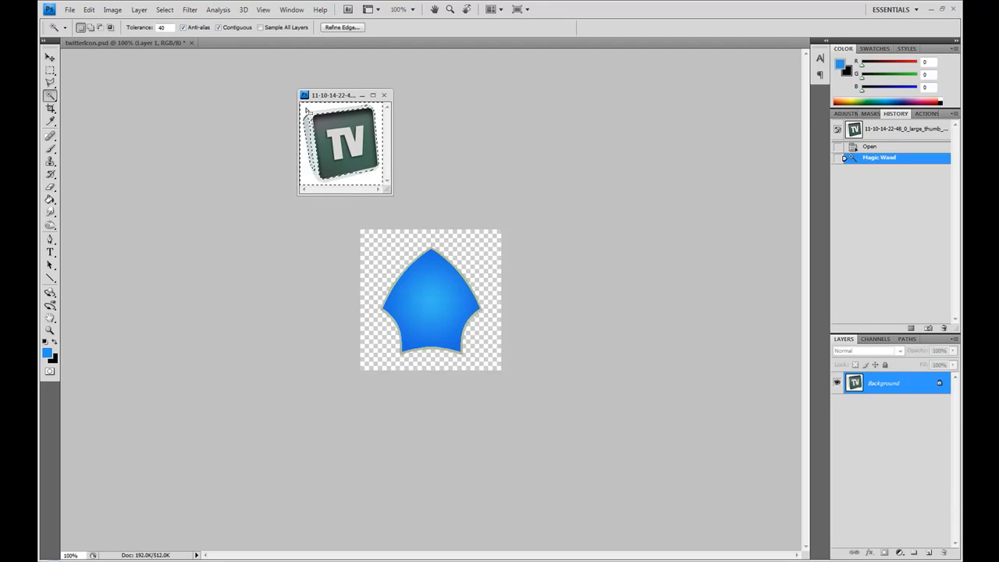
pyautogui.hotkey('ctrl', 'd')
pyautogui.click(143, 30)
pyautogui.write('10')
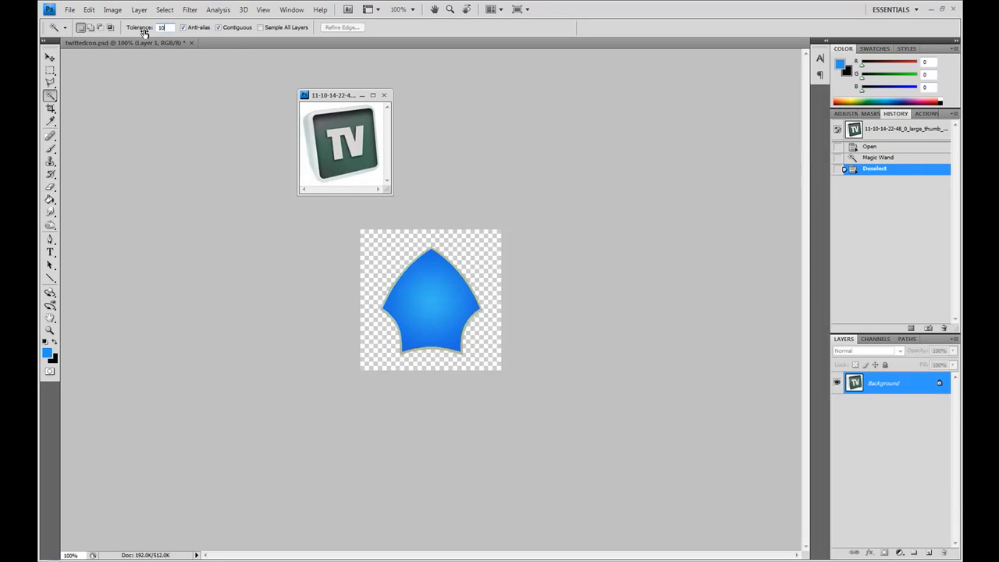
pyautogui.click(372, 178)
pyautogui.hotkey('ctrl', 'shift', 'i')
# Move the selected TV logo onto the badge and clear the stray strip along its left edge.
pyautogui.press('v')
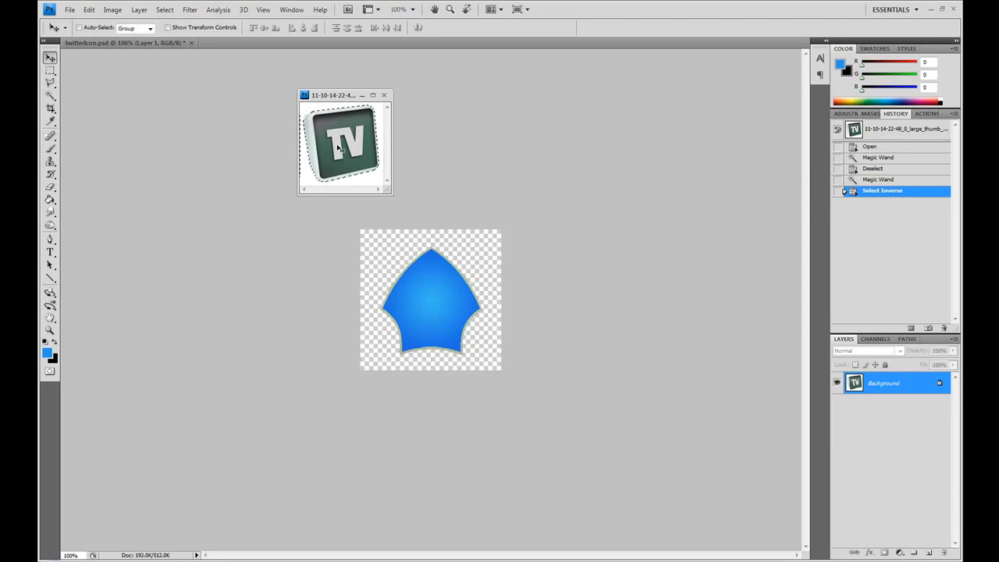
pyautogui.moveTo(338, 148); pyautogui.dragTo(395, 252)
pyautogui.press('m')
pyautogui.press('Left')
pyautogui.press('Delete')
pyautogui.hotkey('ctrl', 'd')
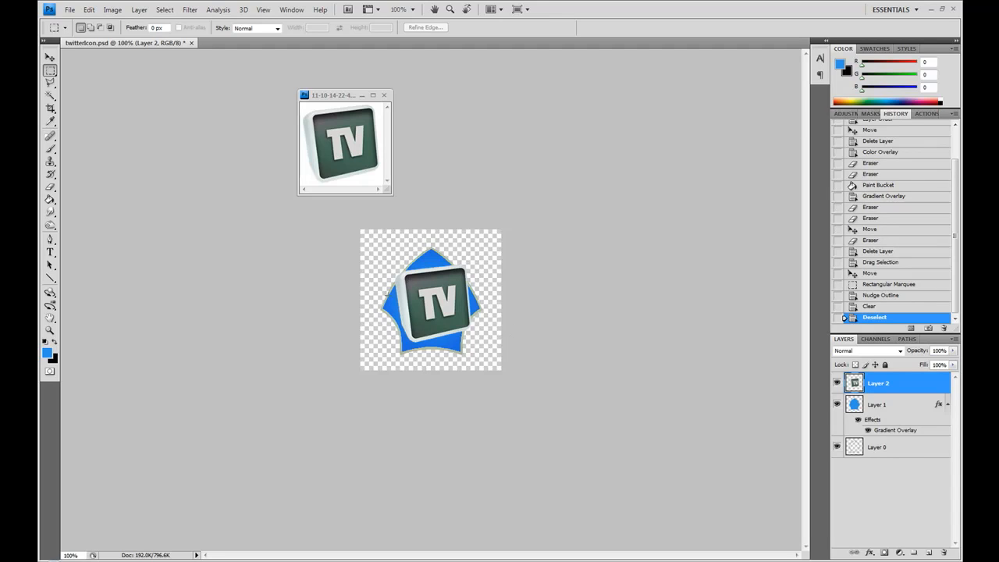
# Add a tight Drop Shadow with 100% opacity and 39% spread to the TV logo layer, and erase the logo's overhanging lower-right corner.
pyautogui.rightClick(874, 388)
pyautogui.click(790, 135)
pyautogui.click(576, 313)
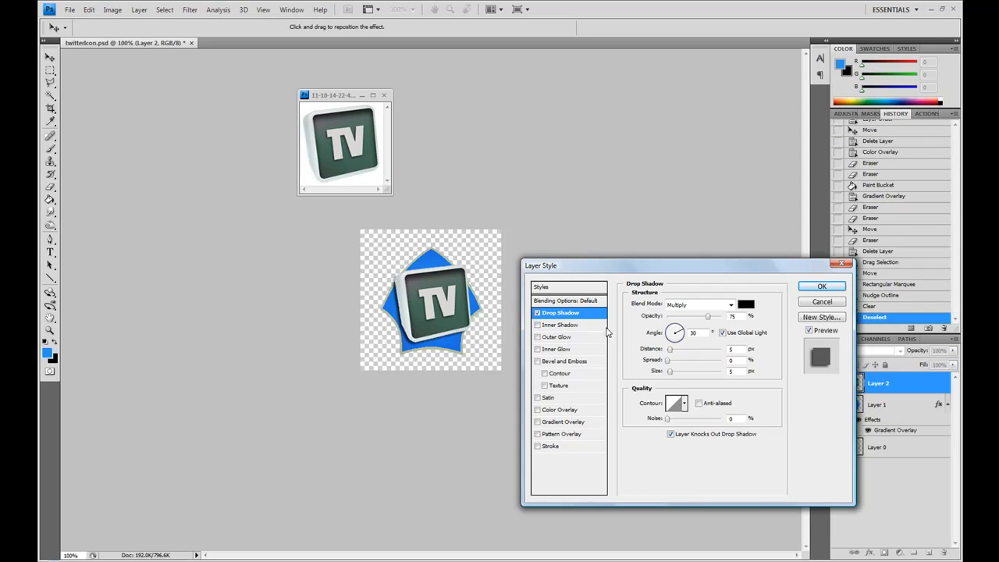
pyautogui.click(720, 316)
pyautogui.moveTo(668, 360)
pyautogui.mouseDown()
pyautogui.moveTo(699, 367)
pyautogui.moveTo(666, 373)
pyautogui.moveTo(669, 350)
pyautogui.mouseUp()
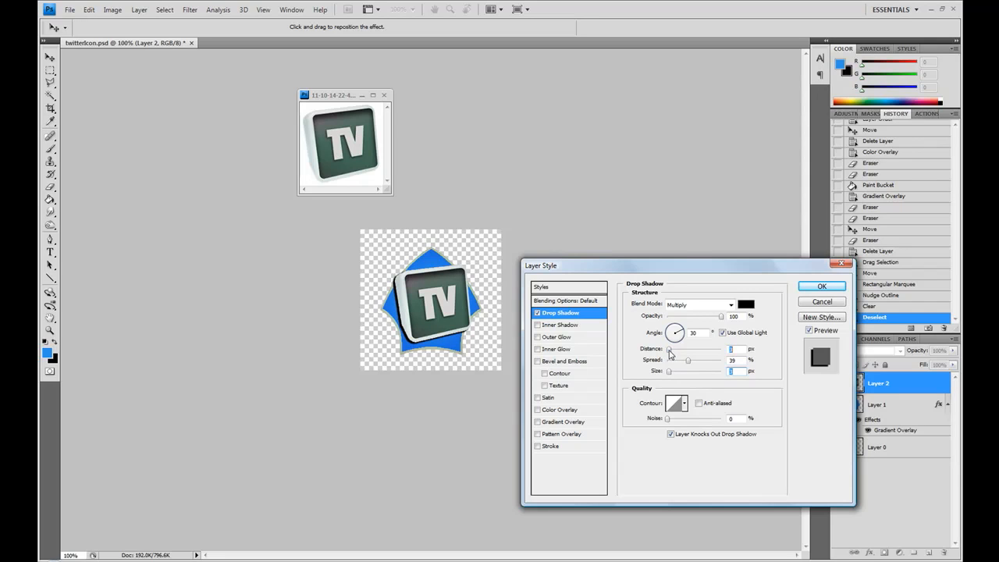
pyautogui.click(821, 287)
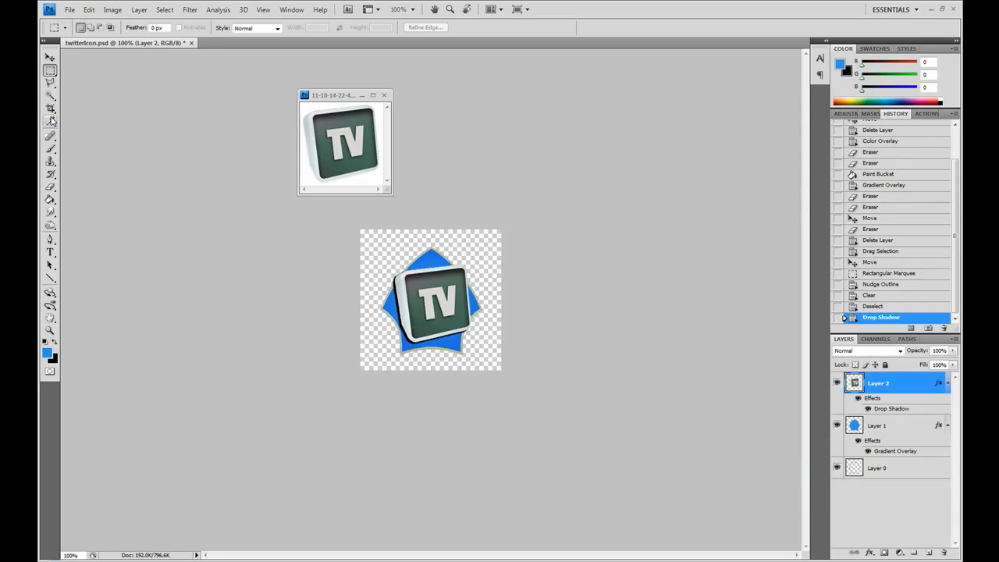
pyautogui.click(50, 186)
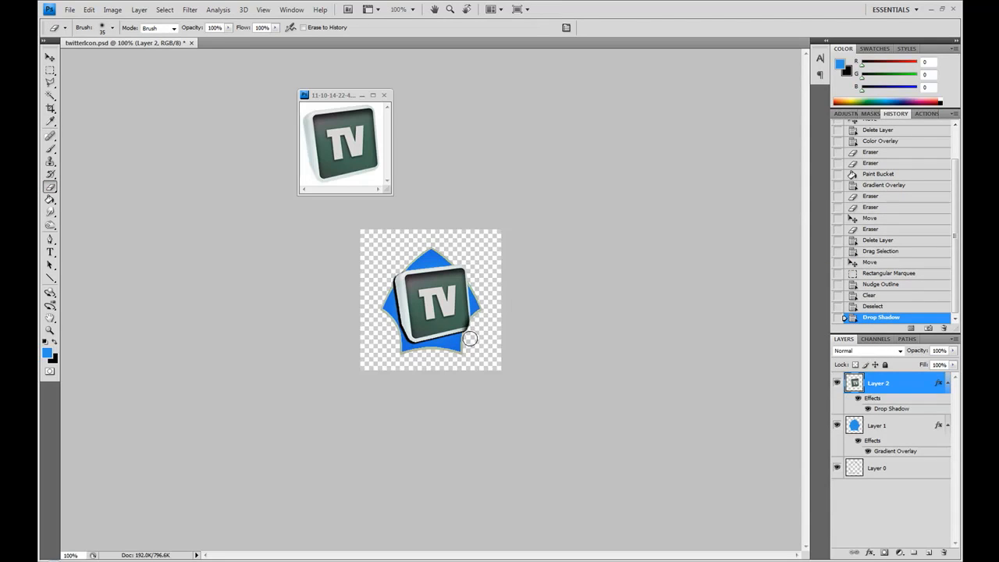
pyautogui.moveTo(478, 317)
pyautogui.mouseDown()
pyautogui.moveTo(468, 335)
pyautogui.moveTo(480, 320)
pyautogui.mouseUp()
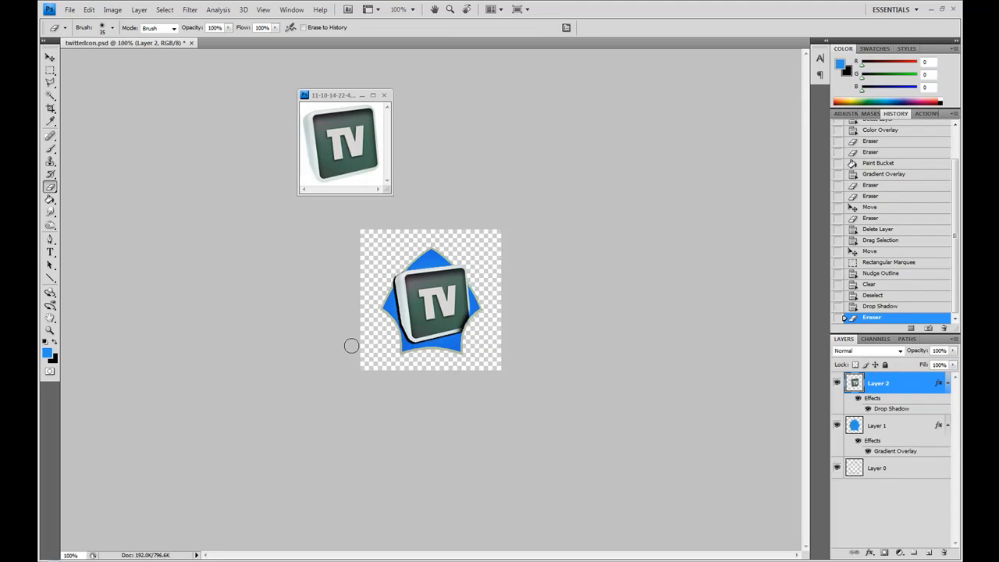
# Sample the green #3e6050 from the TV logo and fill the emblem shape on Layer 1 with it.
pyautogui.click(886, 426)
pyautogui.click(48, 351)
pyautogui.click(355, 163)
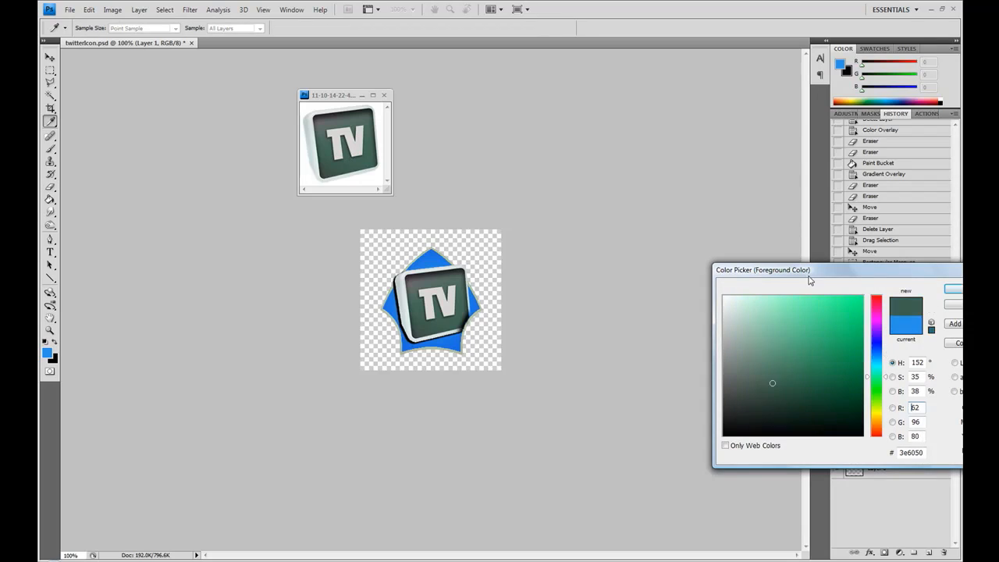
pyautogui.click(952, 288)
pyautogui.press('g')
pyautogui.click(390, 305)
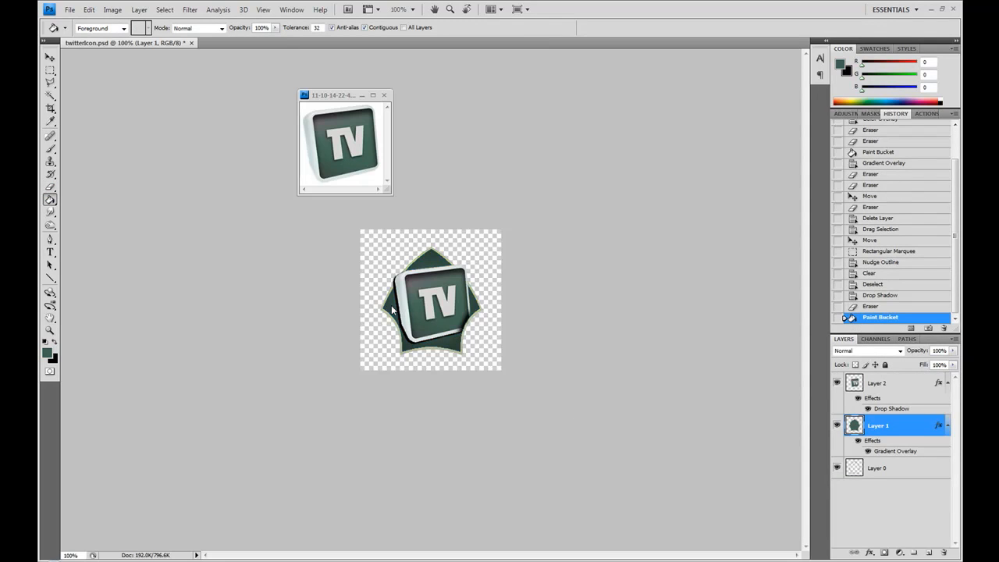
# Save the green badge as twitchIcon in Photoshop format in the Pixels2Life folder.
pyautogui.click(69, 10)
pyautogui.click(82, 158)
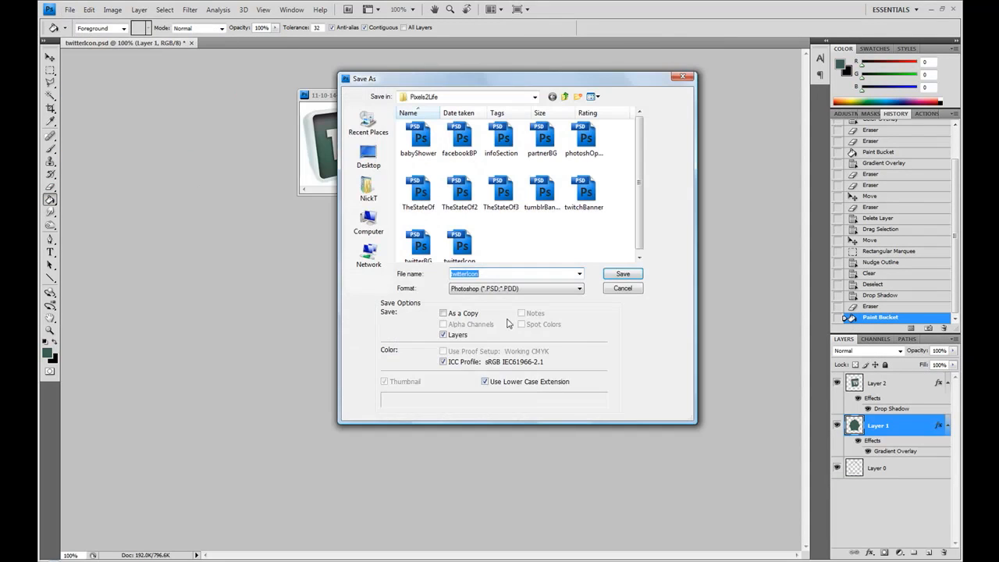
pyautogui.write('twitchIcon')
pyautogui.press('Return')
pyautogui.press('Return')
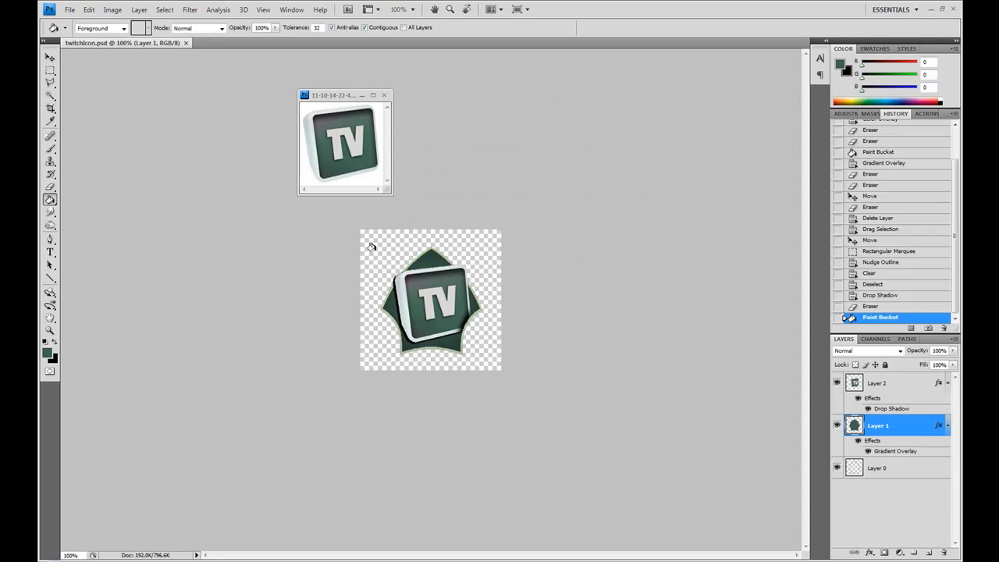
# Save a PNG copy of the green badge as twitchIcon.png.
pyautogui.click(70, 9)
pyautogui.click(82, 158)
pyautogui.click(515, 288)
pyautogui.click(491, 383)
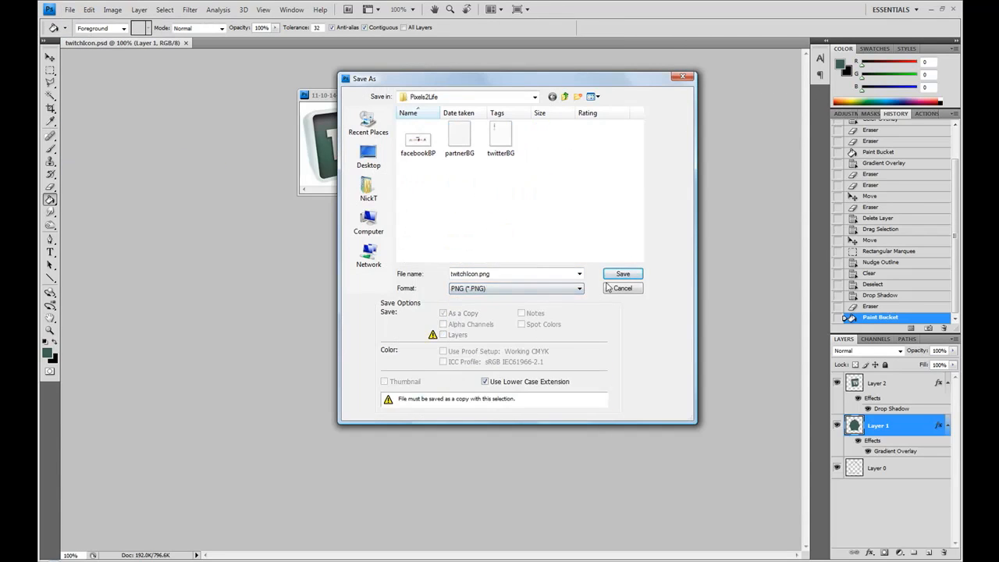
pyautogui.click(623, 273)
pyautogui.click(529, 270)
# Revert the document history to the last Eraser state before the bird layers were deleted.
pyautogui.click(876, 209)
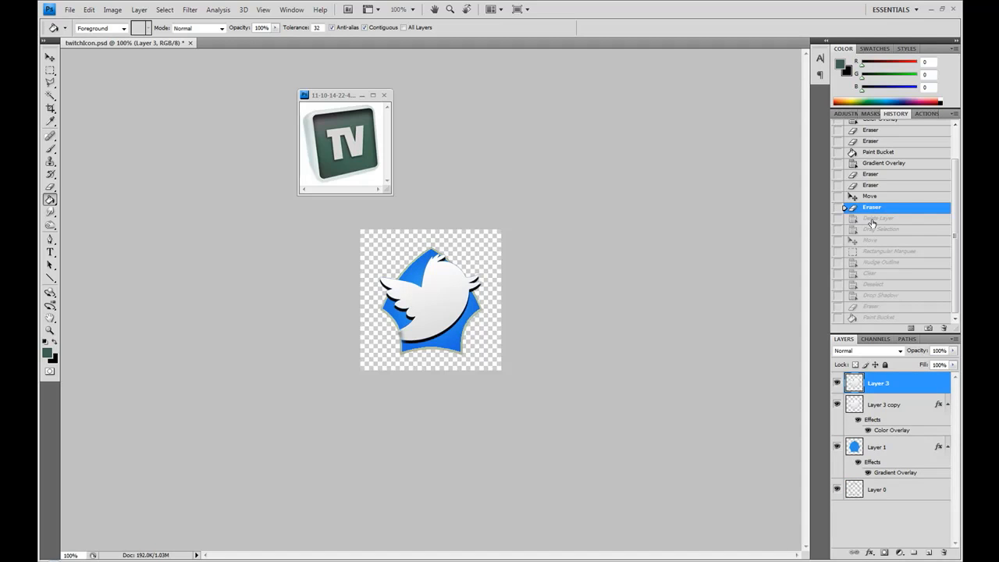
pyautogui.click(871, 219)
pyautogui.click(871, 207)
# Save a PNG copy of the blue bird badge as twitterIcon.png.
pyautogui.click(69, 9)
pyautogui.click(82, 159)
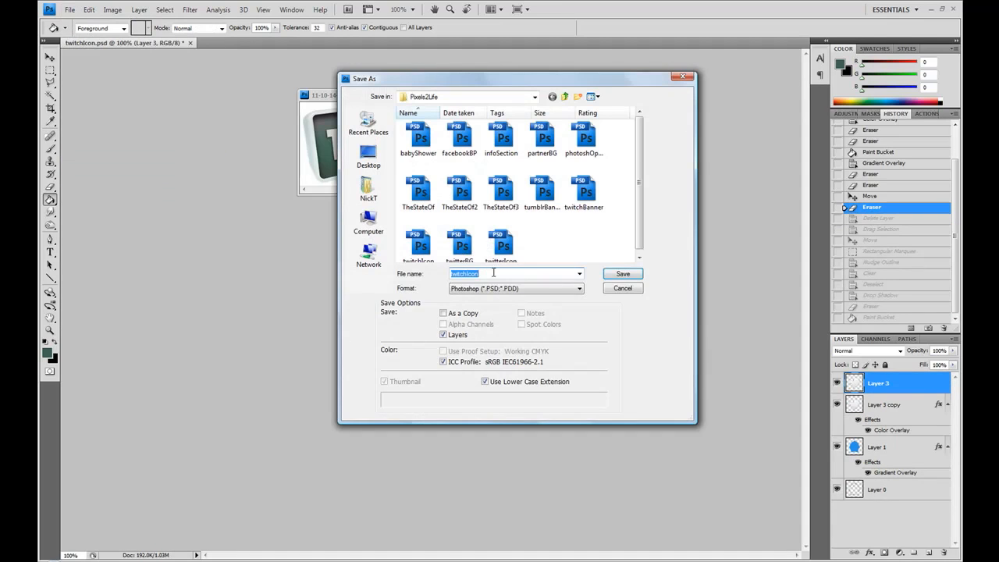
pyautogui.click(500, 245)
pyautogui.click(515, 287)
pyautogui.click(492, 413)
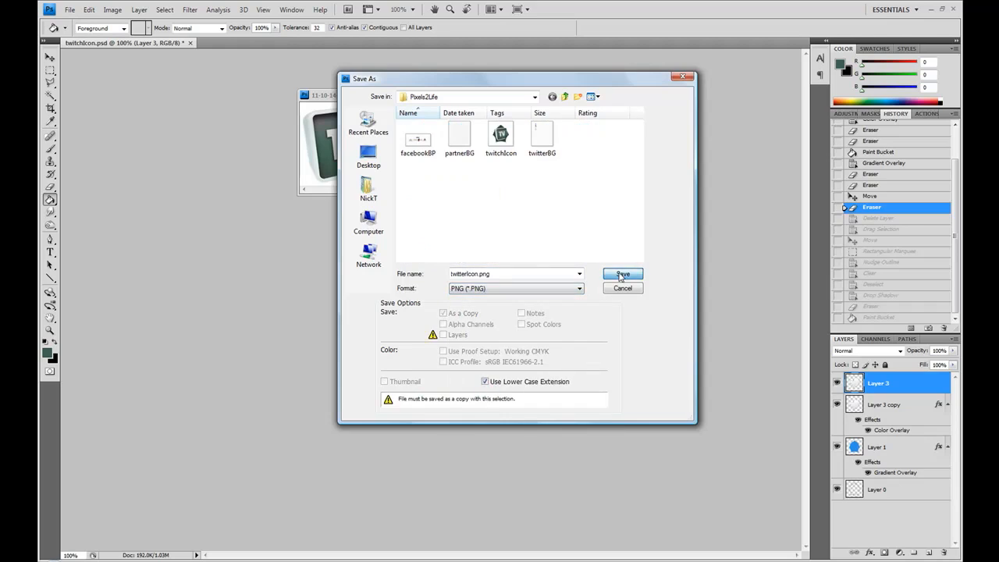
pyautogui.click(622, 275)
pyautogui.click(535, 277)
# Delete both bird layers from the badge and open the dark red square ytLogo image from the Pixels2Life logo folder.
pyautogui.keyDown('shift'); pyautogui.click(905, 404); pyautogui.keyUp('shift')
pyautogui.moveTo(905, 404); pyautogui.dragTo(944, 551)
pyautogui.click(70, 9)
pyautogui.click(82, 36)
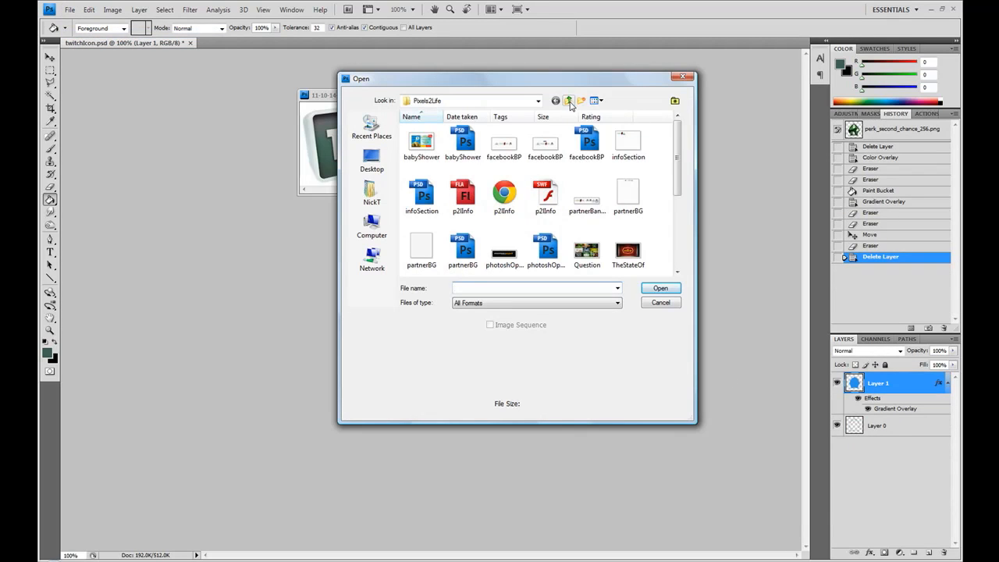
pyautogui.click(568, 100)
pyautogui.click(568, 100)
pyautogui.doubleClick(551, 128)
pyautogui.doubleClick(425, 139)
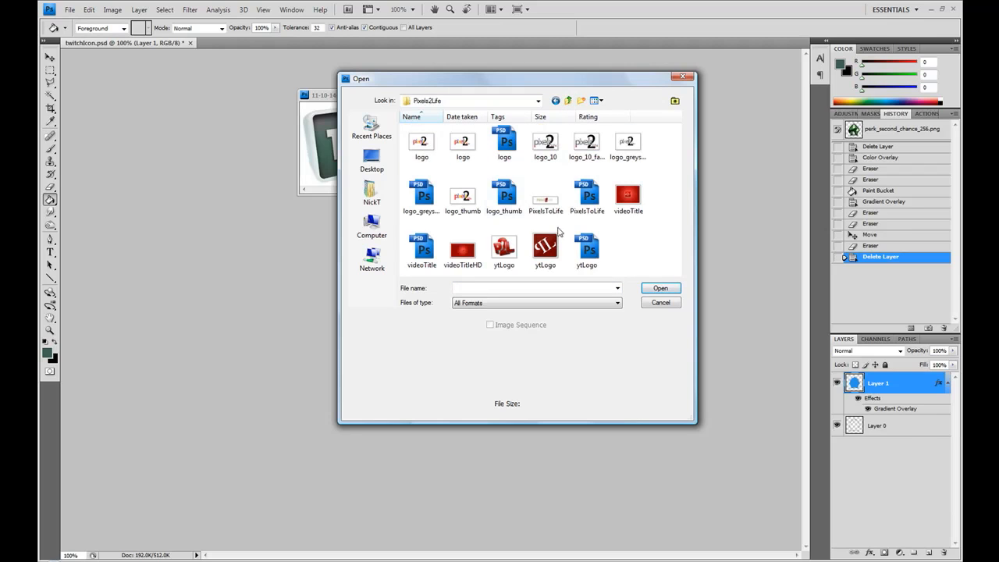
pyautogui.click(545, 246)
pyautogui.click(660, 288)
# Copy the red ytLogo onto the badge document and close both the ytLogo and TV logo source images.
pyautogui.moveTo(261, 43); pyautogui.dragTo(508, 120)
pyautogui.click(50, 57)
pyautogui.moveTo(553, 146); pyautogui.dragTo(481, 244)
pyautogui.click(574, 109)
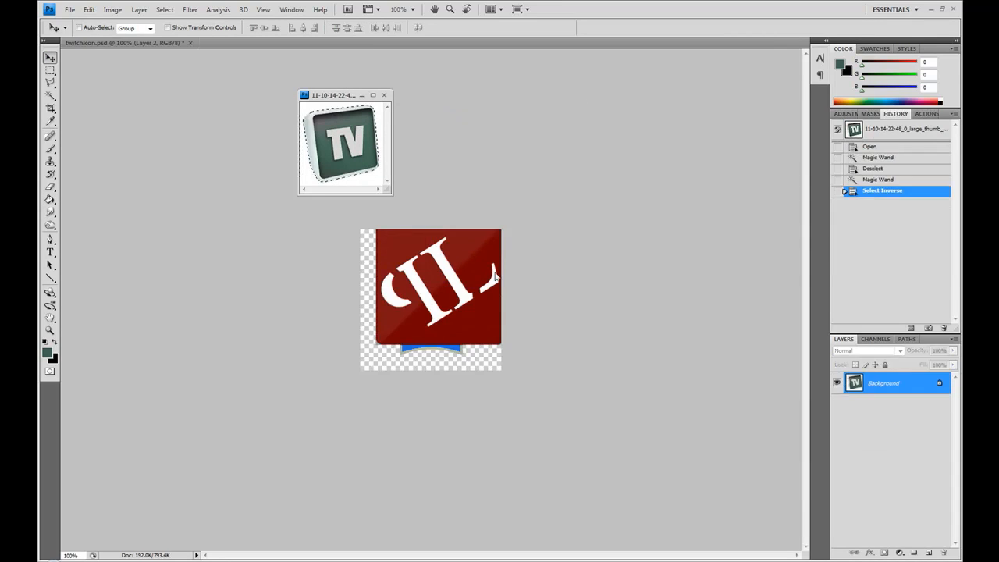
pyautogui.click(384, 95)
# Scale down and tilt the red logo with Free Transform so it sits centred on the emblem.
pyautogui.hotkey('ctrl', 't')
pyautogui.moveTo(377, 219); pyautogui.dragTo(383, 270)
pyautogui.moveTo(416, 304); pyautogui.dragTo(411, 298)
pyautogui.press('Return')
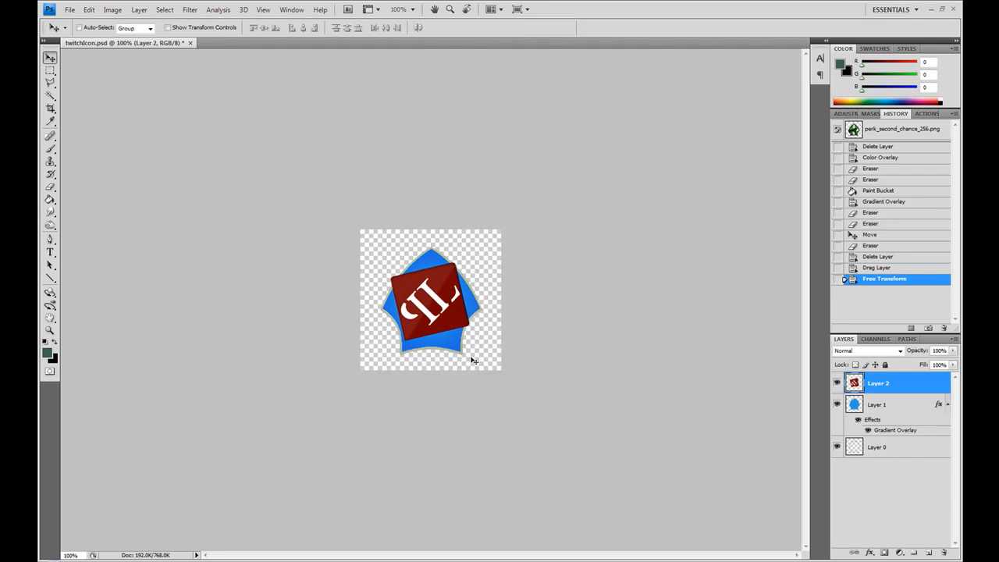
# Add a Drop Shadow with 100% opacity, 46% spread and 0 px size to the red logo layer, and erase its lower-right overhang.
pyautogui.rightClick(868, 386)
pyautogui.click(812, 135)
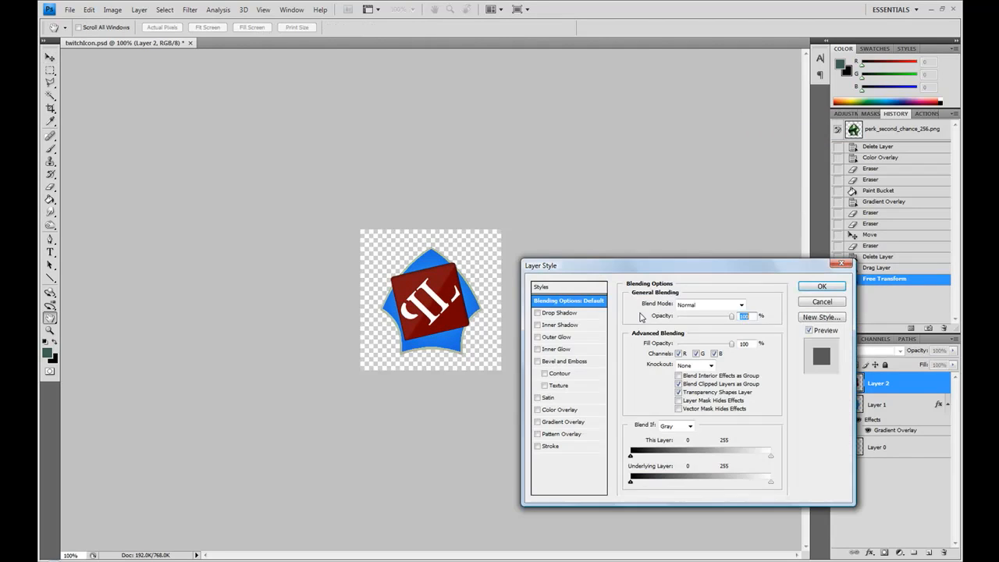
pyautogui.click(593, 312)
pyautogui.moveTo(669, 361); pyautogui.dragTo(688, 375)
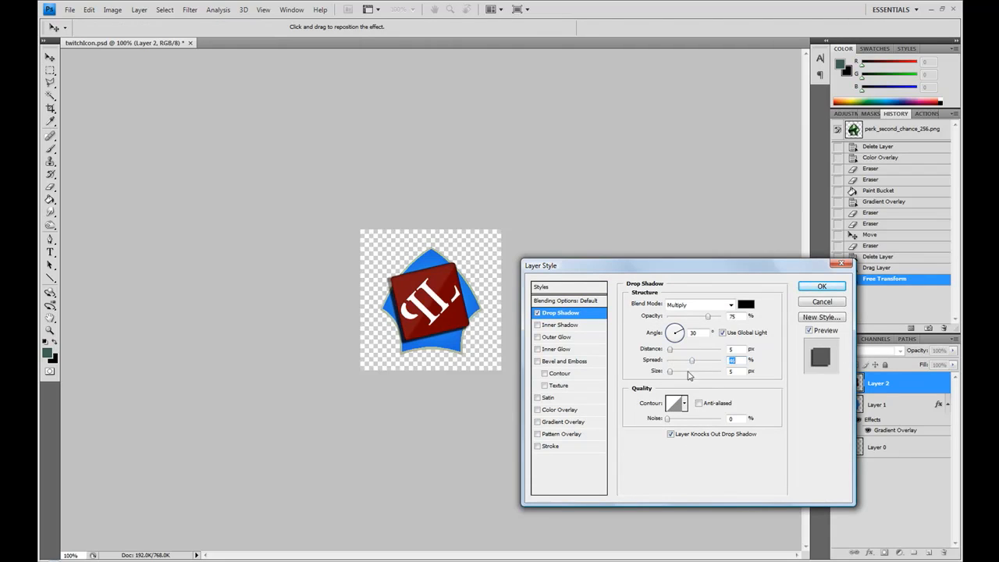
pyautogui.moveTo(708, 319); pyautogui.dragTo(722, 316)
pyautogui.moveTo(671, 375); pyautogui.dragTo(669, 354)
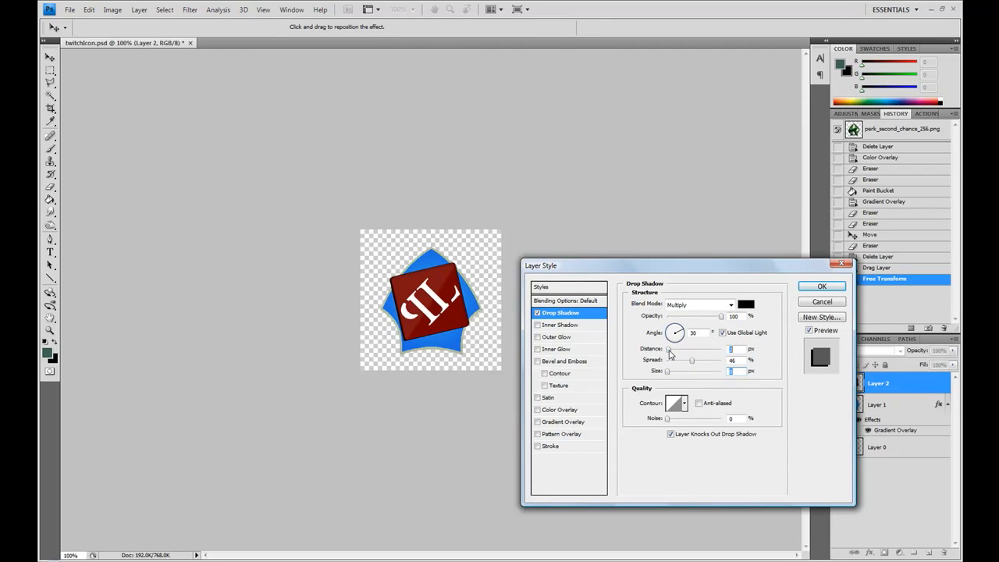
pyautogui.click(822, 287)
pyautogui.click(51, 188)
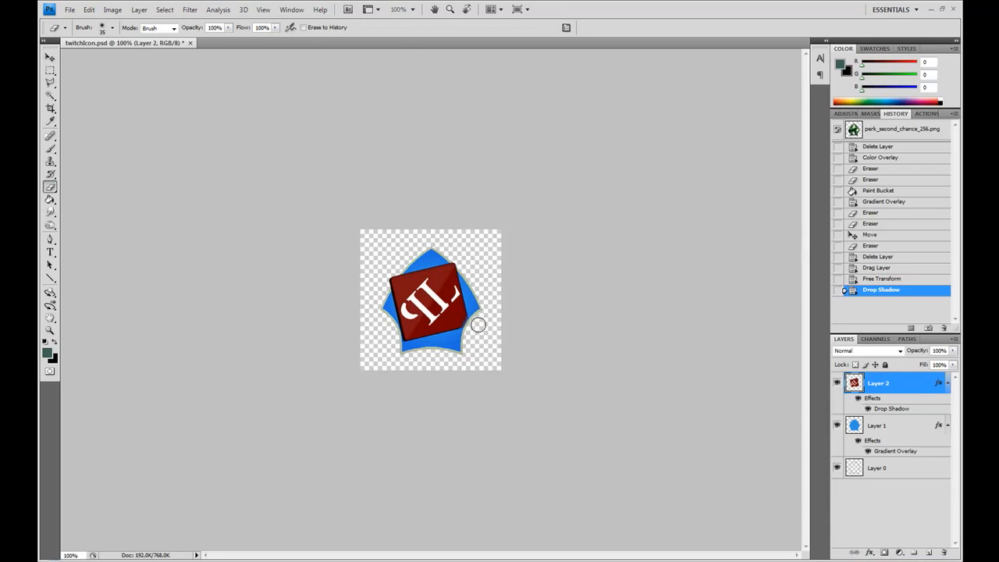
pyautogui.moveTo(475, 323); pyautogui.dragTo(488, 341)
# Sample the dark red from the logo and fill the emblem shape on Layer 1 with it.
pyautogui.click(881, 429)
pyautogui.click(47, 353)
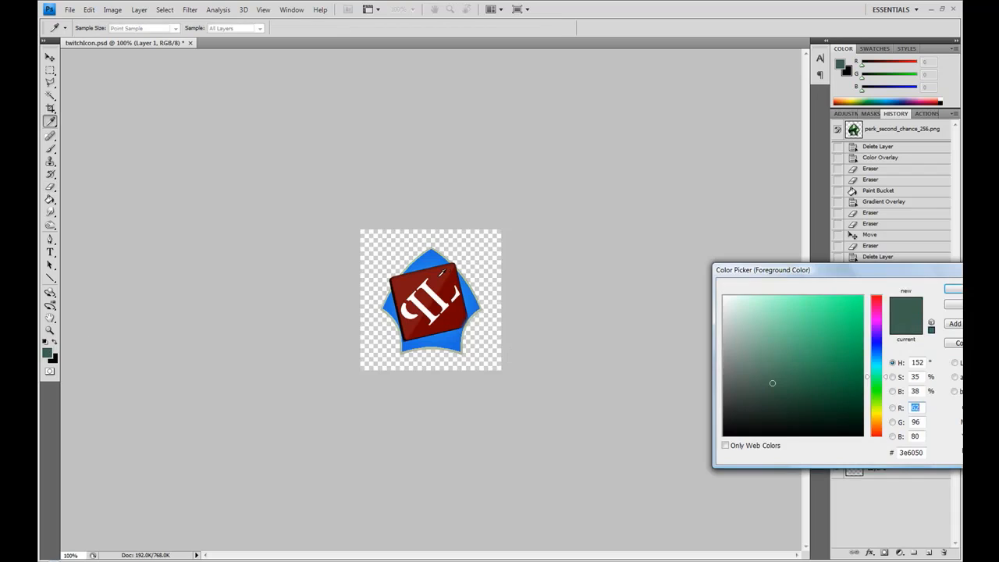
pyautogui.click(414, 285)
pyautogui.click(953, 290)
pyautogui.click(49, 200)
pyautogui.click(388, 357)
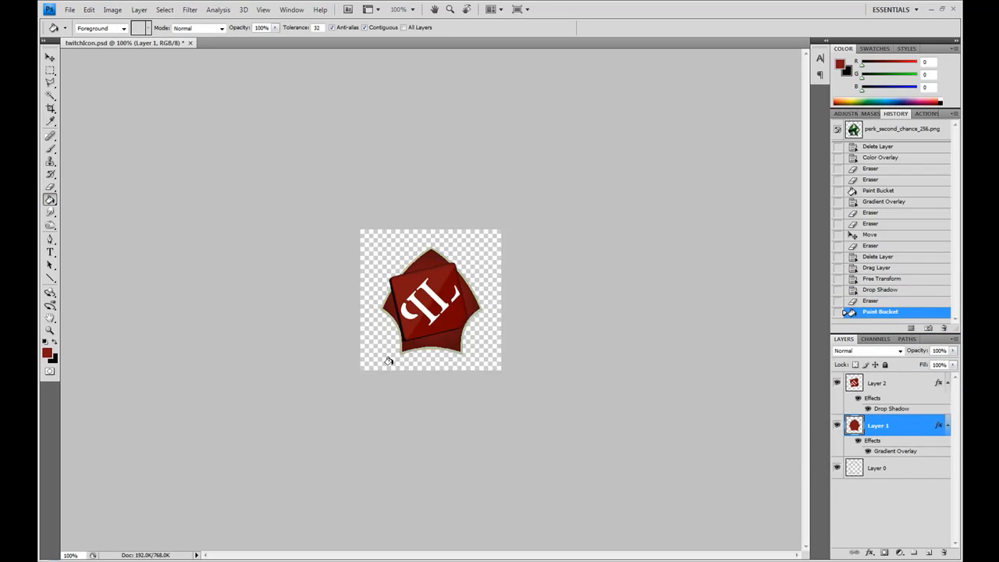
# Save the red badge as websiteIcon in Photoshop format in the Pixels2Life folder.
pyautogui.click(69, 10)
pyautogui.click(94, 148)
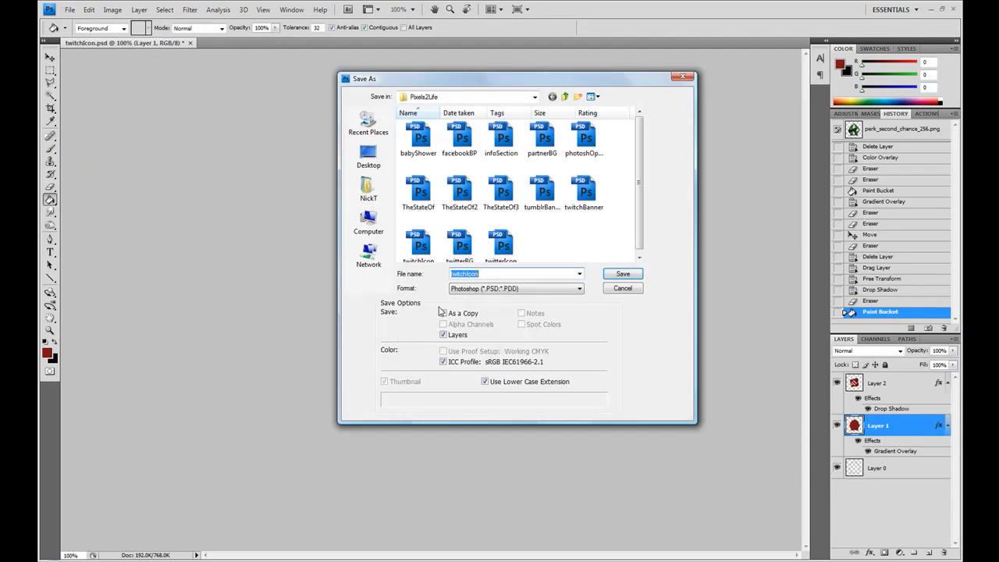
pyautogui.click(507, 288)
pyautogui.click(500, 297)
pyautogui.click(623, 274)
pyautogui.click(629, 186)
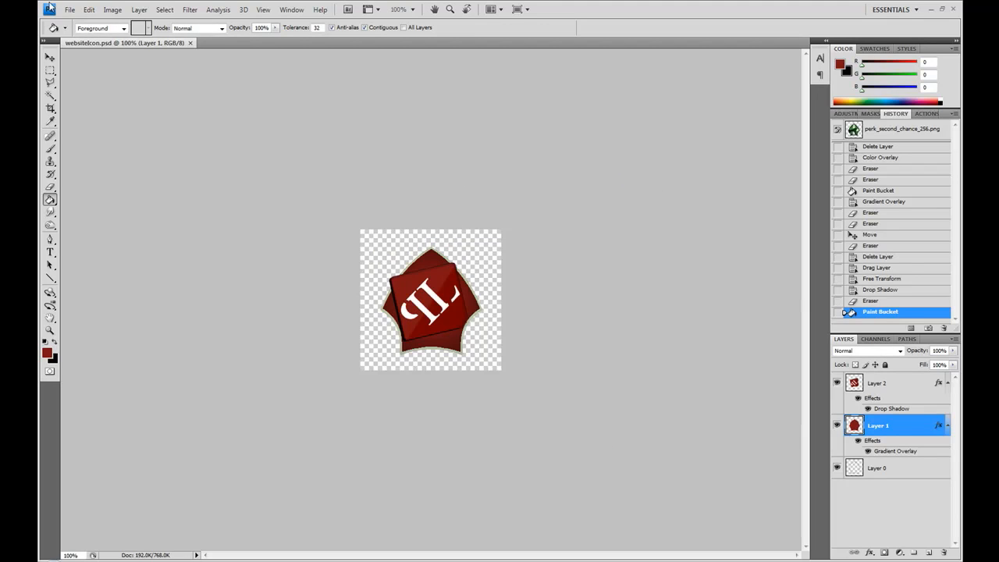
# Save a PNG copy of the red badge as websiteIcon.png in the Pixels2Life folder.
pyautogui.click(70, 9)
pyautogui.click(97, 154)
pyautogui.click(507, 289)
pyautogui.click(499, 406)
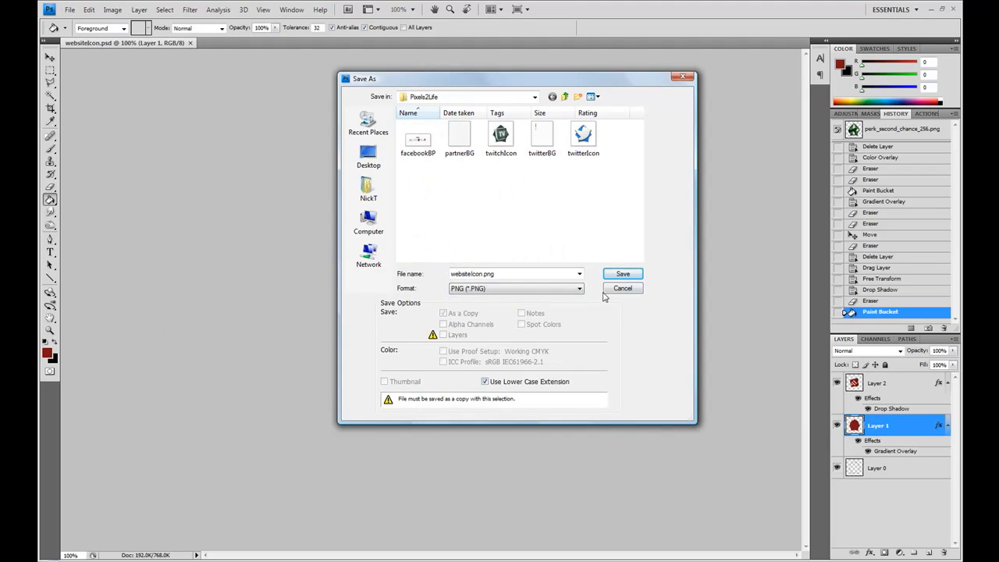
pyautogui.click(623, 274)
pyautogui.click(534, 272)
# Browse the icons folder and the buttons and 32 folders inside SocialMediaBookmarkIcon for a Tumblr logo.
pyautogui.click(69, 9)
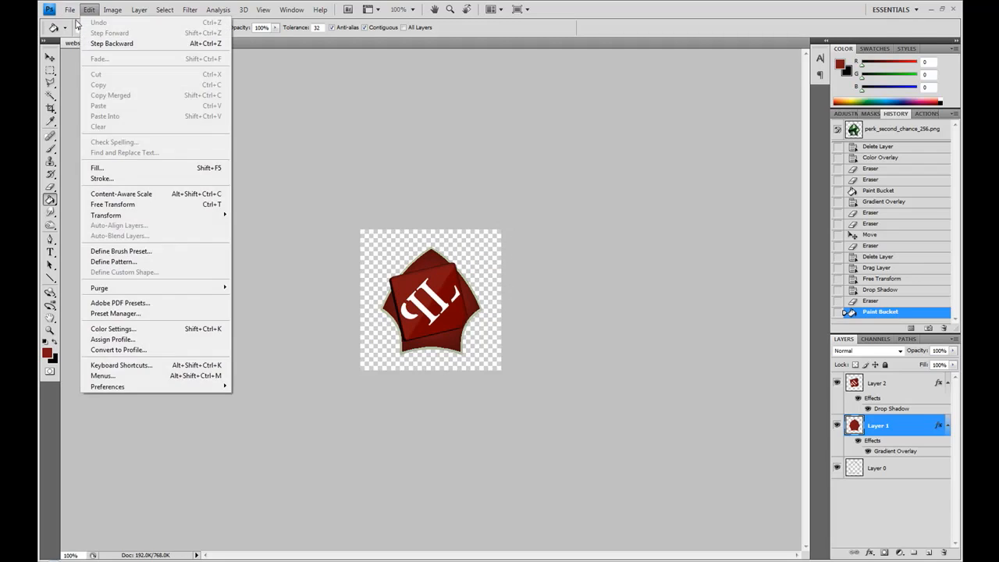
pyautogui.click(82, 30)
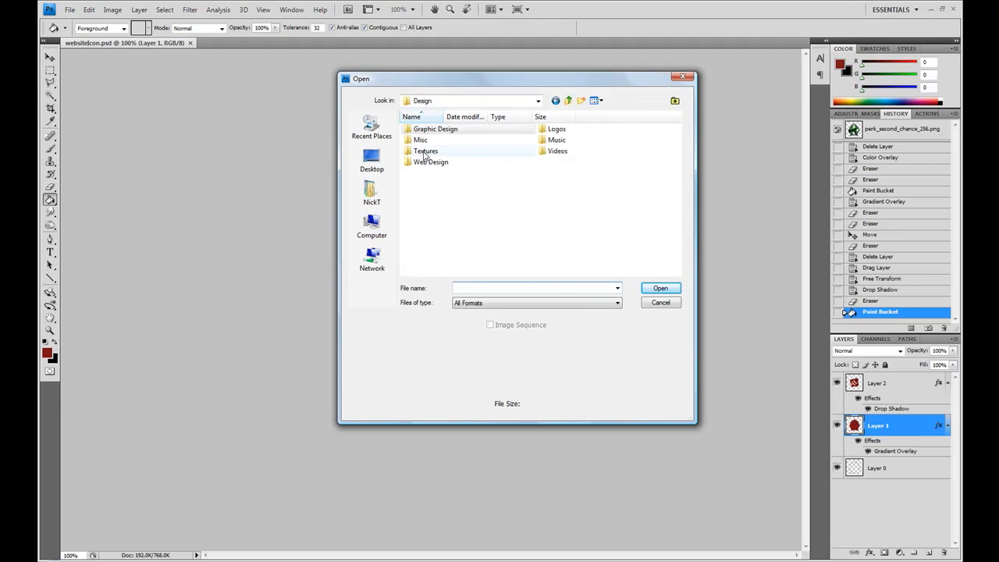
pyautogui.doubleClick(556, 130)
pyautogui.doubleClick(428, 129)
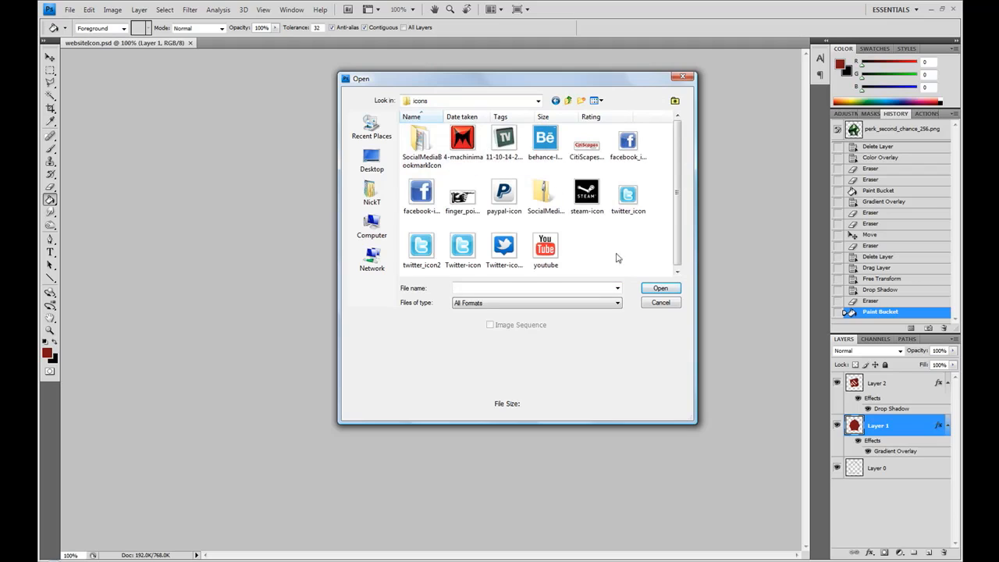
pyautogui.doubleClick(420, 142)
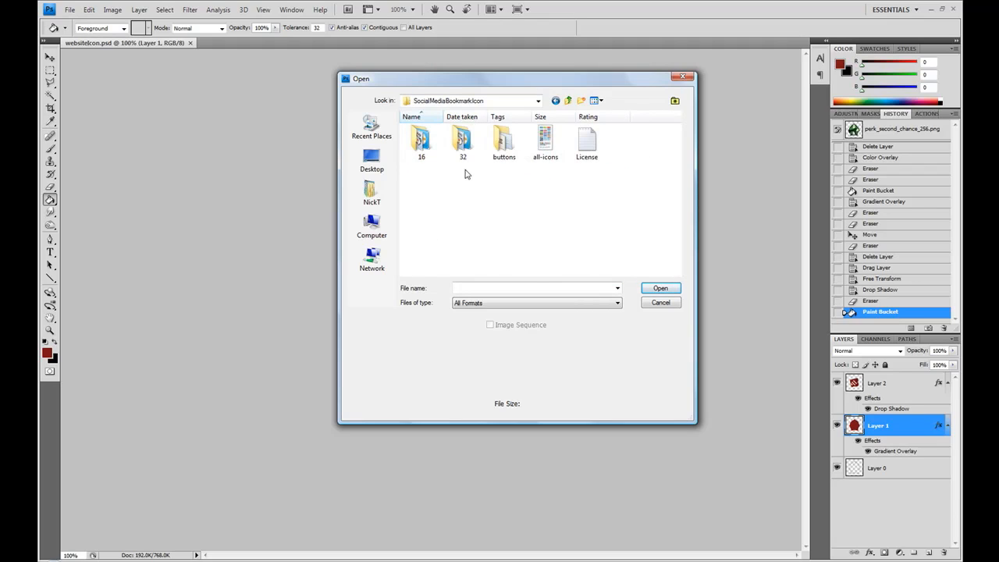
pyautogui.doubleClick(506, 143)
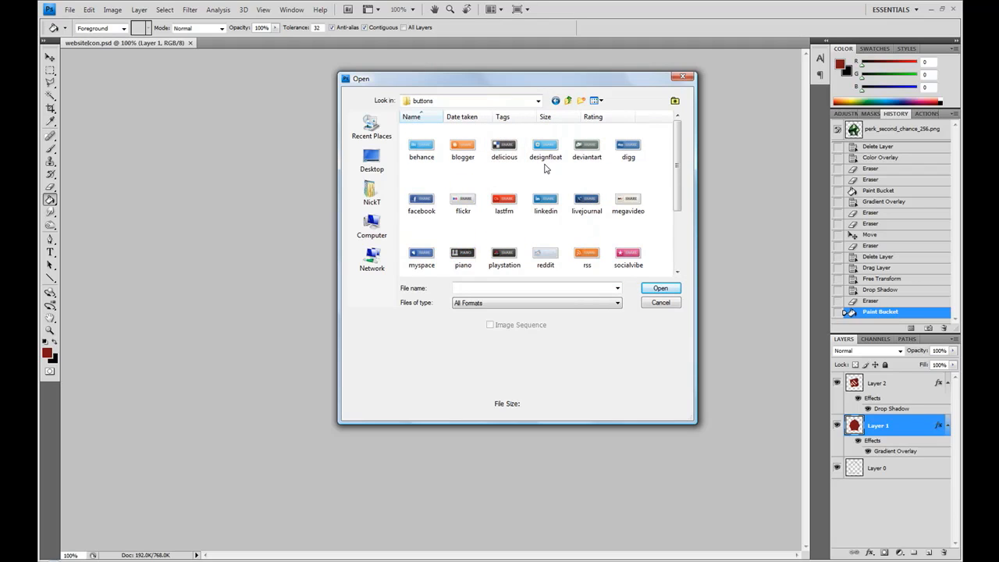
pyautogui.scroll(-3, 545, 169)
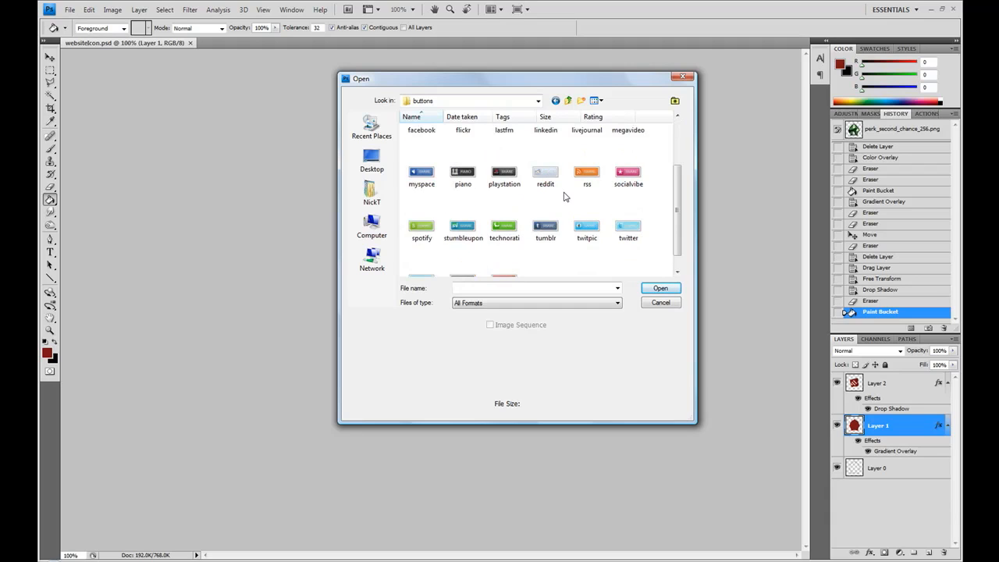
pyautogui.click(568, 103)
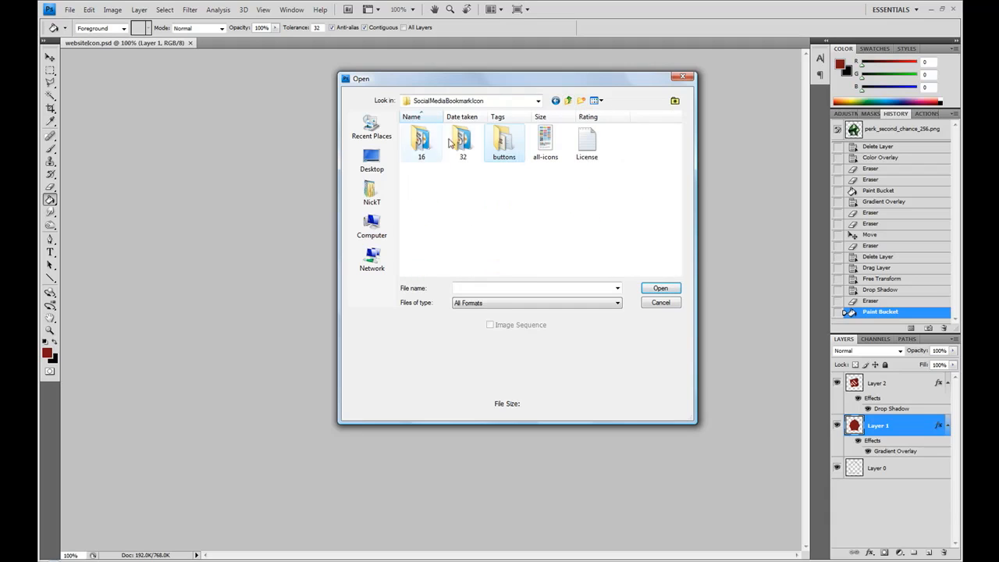
pyautogui.doubleClick(464, 146)
pyautogui.scroll(-3, 525, 177)
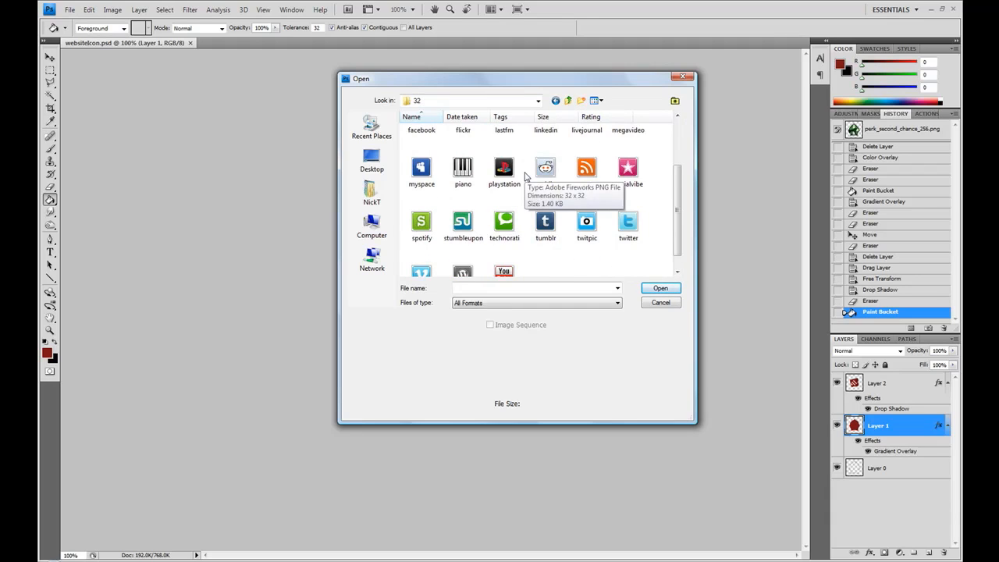
pyautogui.scroll(3, 526, 179)
pyautogui.click(660, 303)
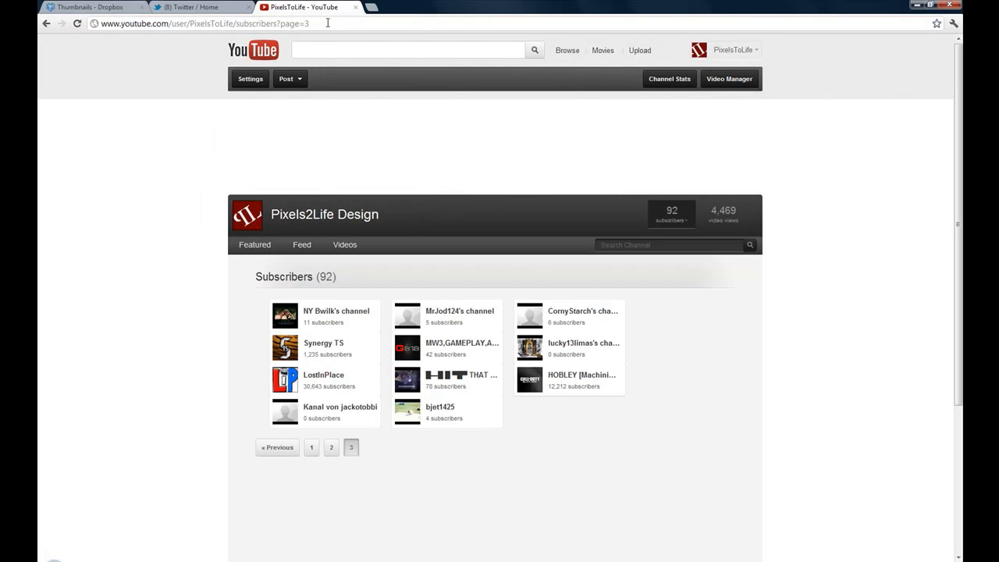
# In a new Chrome tab, search Google Images for "tumblr logo vector".
pyautogui.click(371, 7)
pyautogui.write('google.com')
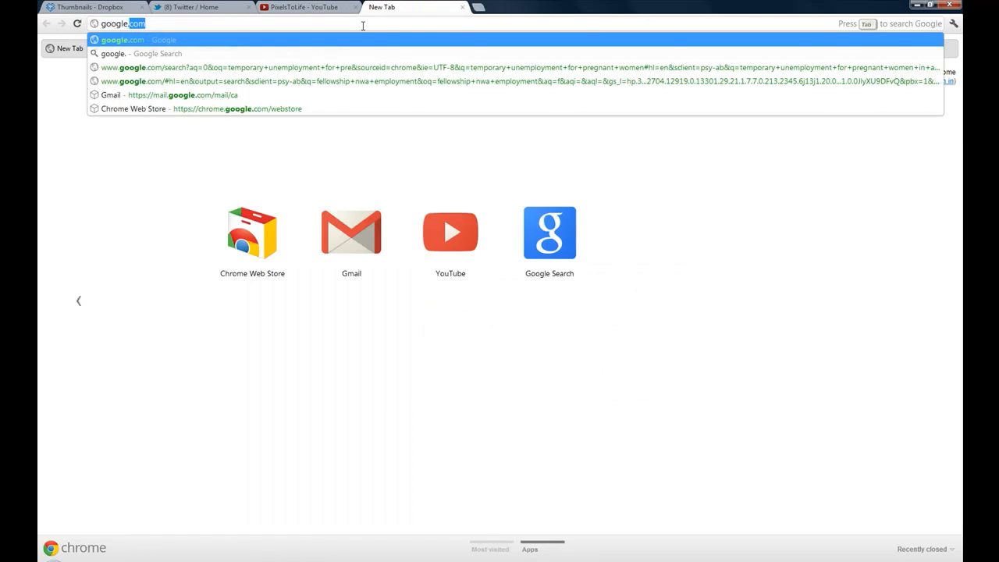
pyautogui.press('Return')
pyautogui.write('tumblr logo vector')
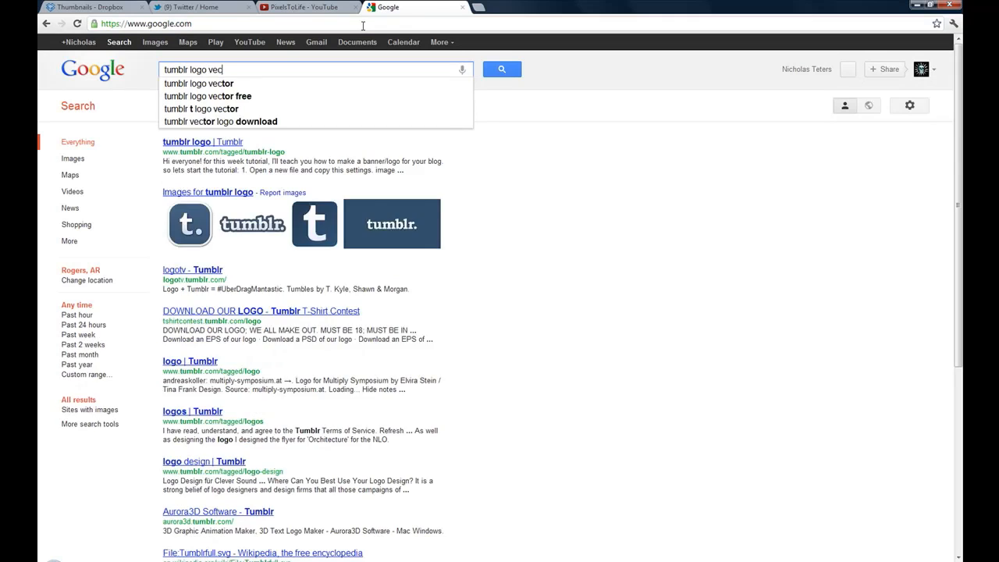
pyautogui.press('Return')
pyautogui.click(73, 159)
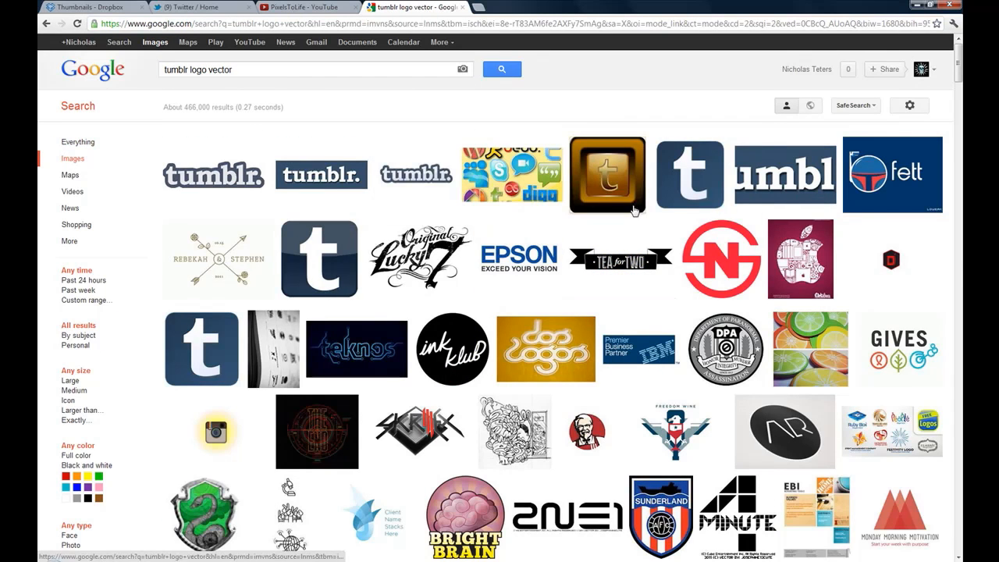
# Open the blue rounded-square Tumblr logo with the white t and save the image as tumblr in the Downloads folder.
pyautogui.click(202, 343)
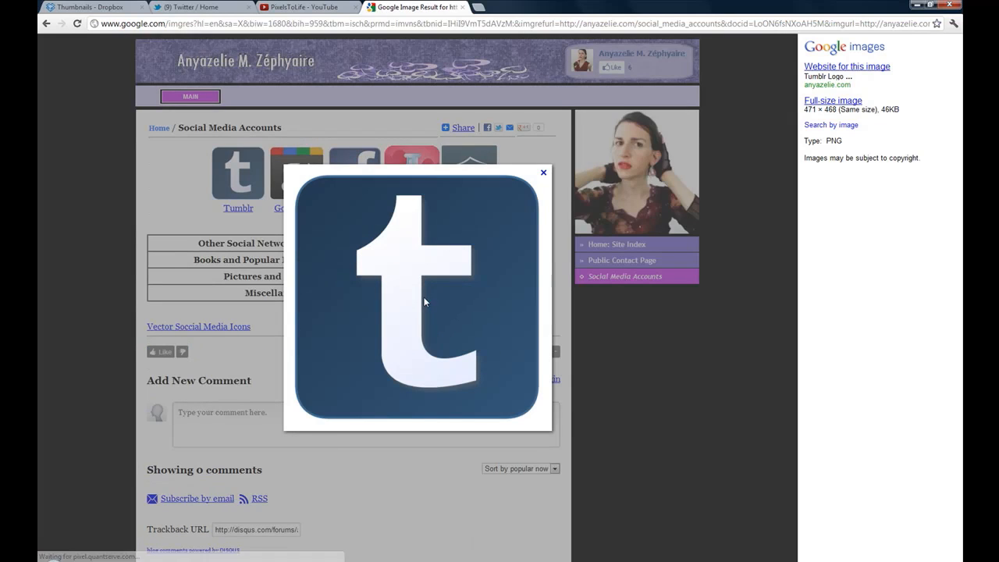
pyautogui.rightClick(408, 301)
pyautogui.click(411, 305)
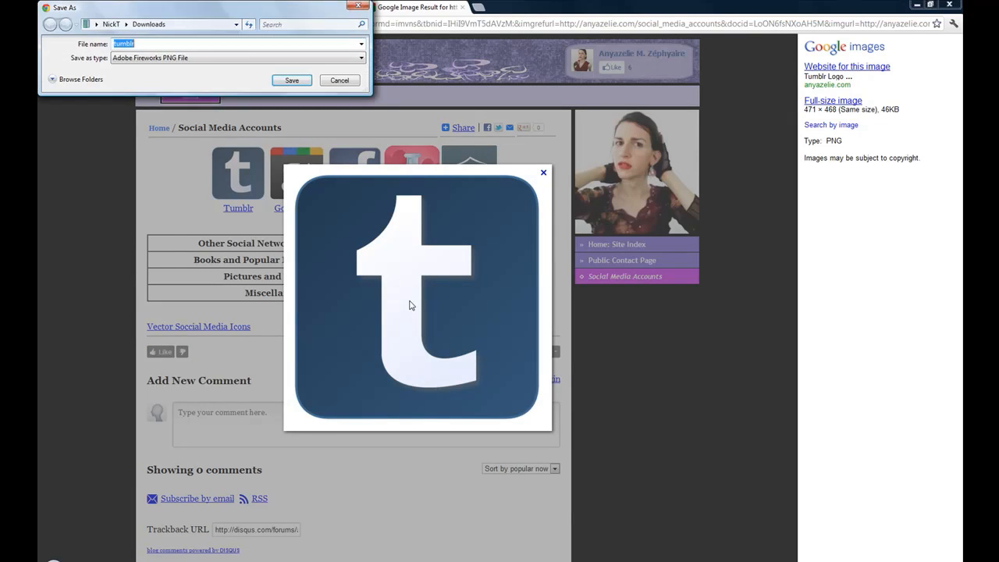
pyautogui.click(301, 83)
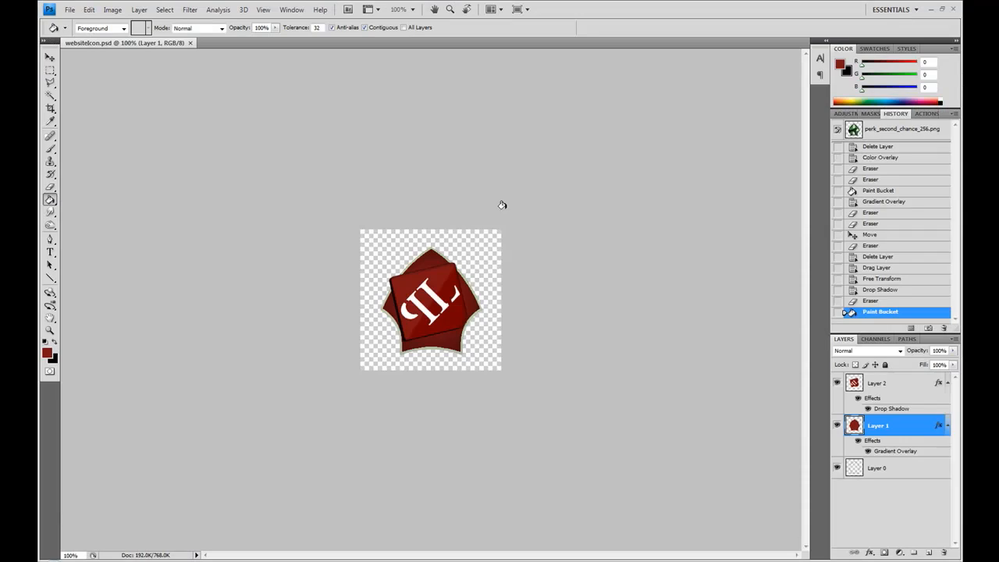
# Back in Photoshop, open the tumblr image from the Downloads folder.
pyautogui.click(69, 10)
pyautogui.click(85, 36)
pyautogui.click(371, 191)
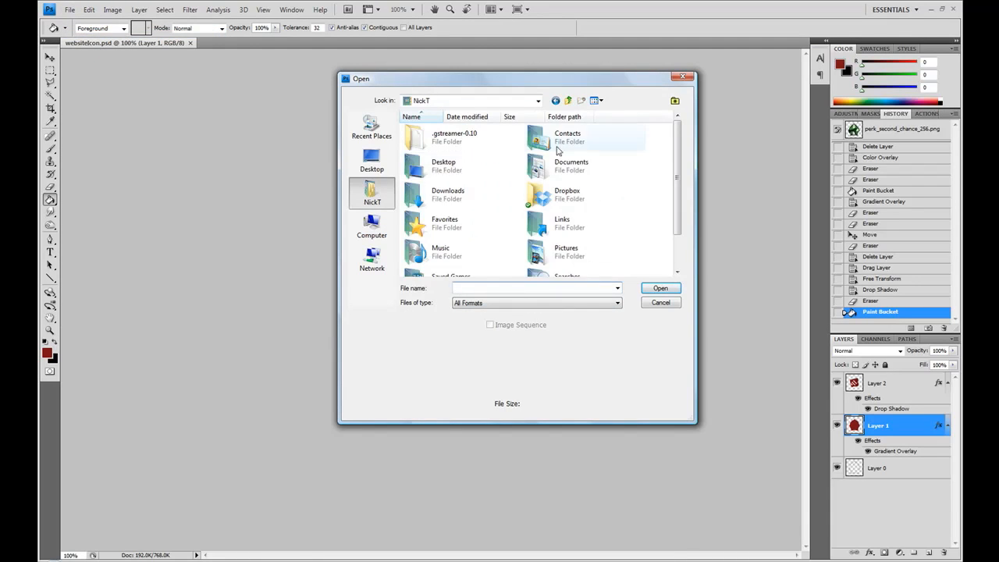
pyautogui.doubleClick(437, 200)
pyautogui.scroll(-3, 538, 199)
pyautogui.scroll(-10, 539, 199)
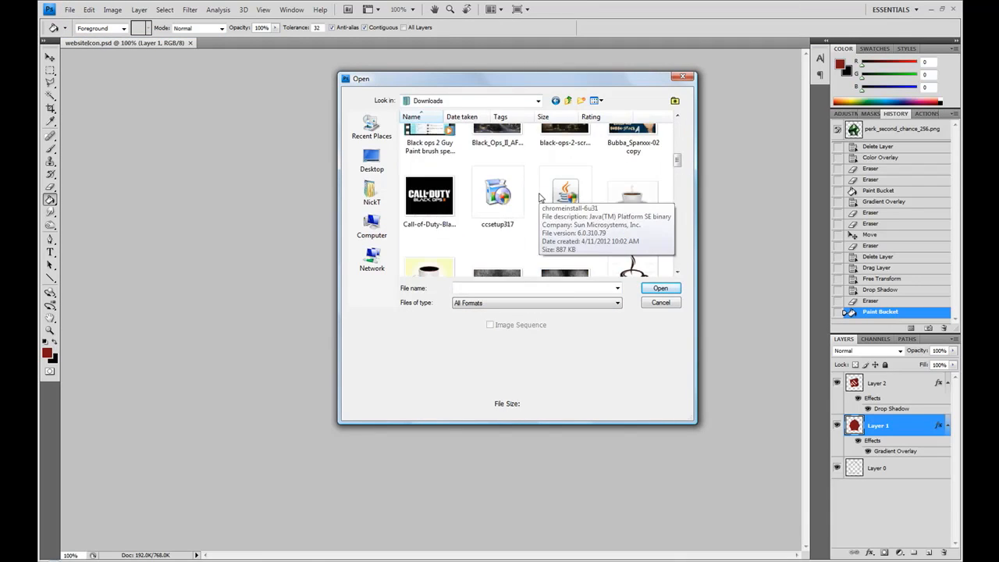
pyautogui.scroll(-3, 538, 198)
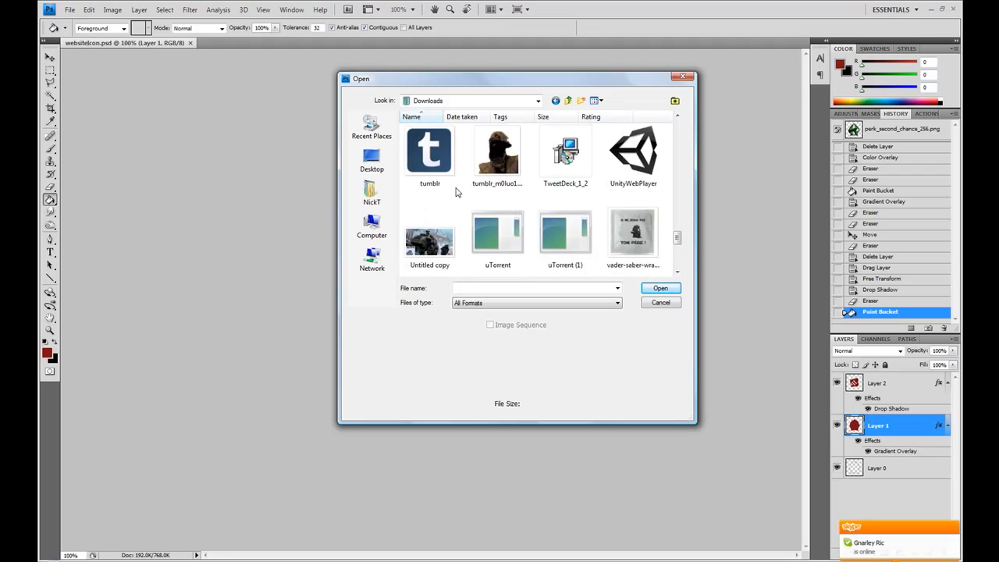
pyautogui.doubleClick(425, 152)
# Select the Tumblr logo without its white background, move it into the websiteIcon document, and close tumblr.png.
pyautogui.click(50, 95)
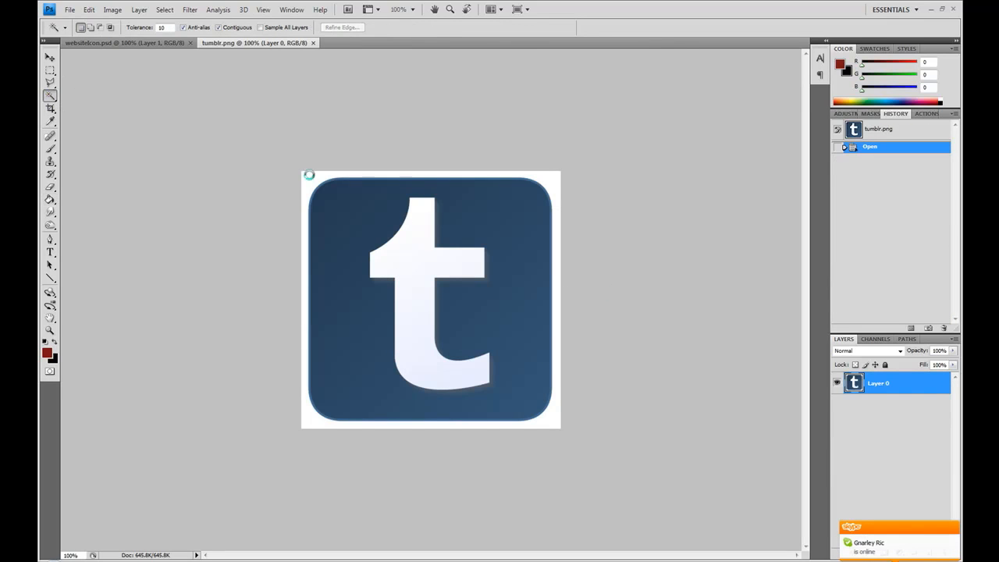
pyautogui.click(308, 174)
pyautogui.hotkey('ctrl', 'shift', 'i')
pyautogui.moveTo(257, 43); pyautogui.dragTo(627, 172)
pyautogui.press('v')
pyautogui.moveTo(463, 313); pyautogui.dragTo(463, 313)
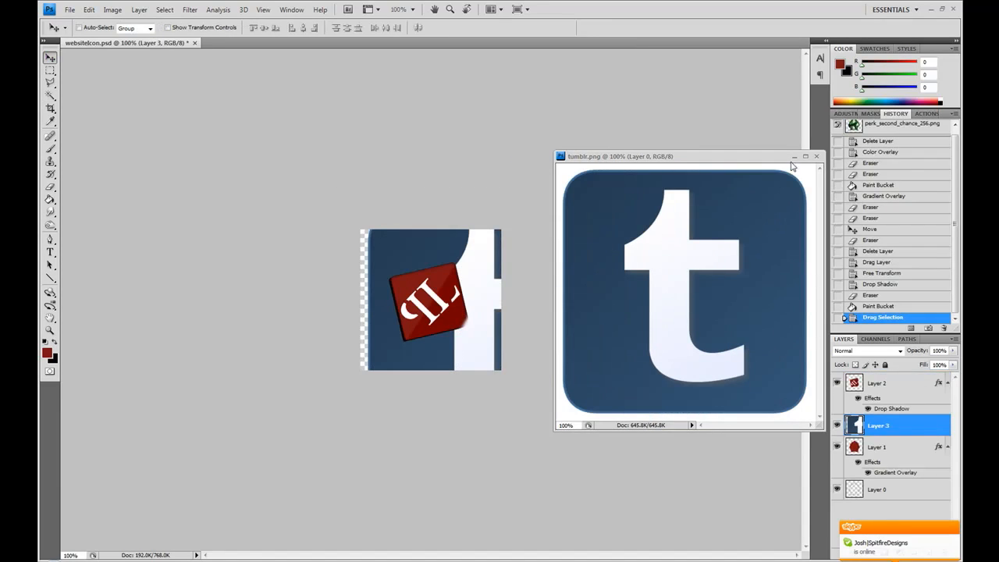
pyautogui.click(817, 156)
# Scale the Tumblr logo to about 26% and rotate it about -12° with Free Transform to align with the red logo.
pyautogui.hotkey('ctrl', 't')
pyautogui.moveTo(369, 207); pyautogui.dragTo(419, 289)
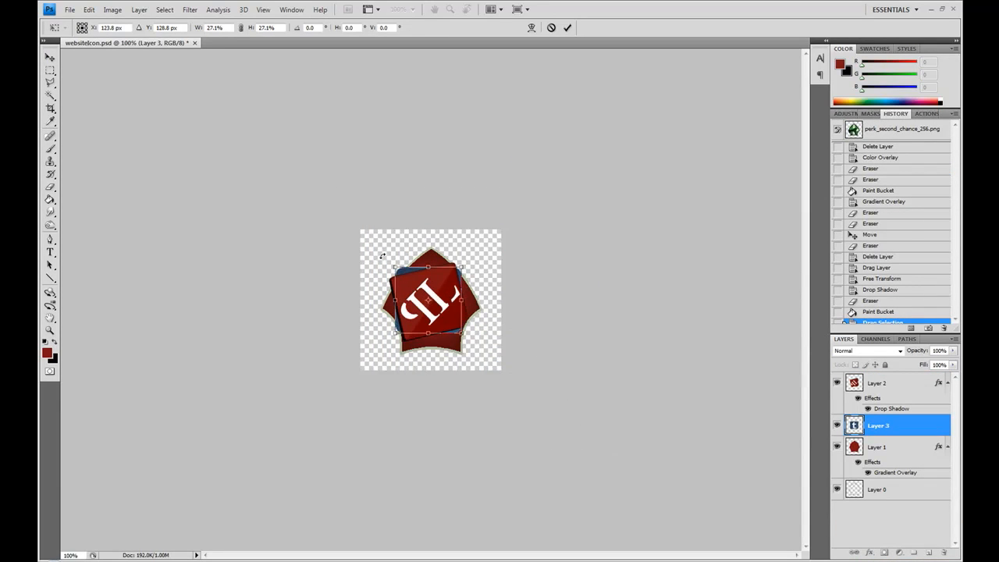
pyautogui.moveTo(382, 255); pyautogui.dragTo(365, 268)
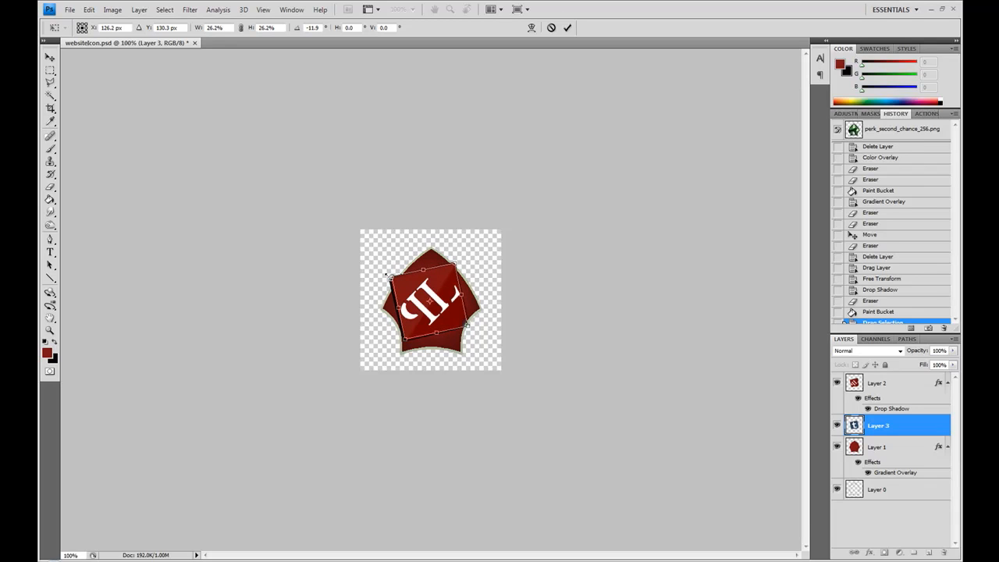
pyautogui.press('Return')
# Copy the red logo's layer style from Layer 2 to the Tumblr logo on Layer 3, then hide Layer 2.
pyautogui.rightClick(883, 387)
pyautogui.click(814, 311)
pyautogui.rightClick(872, 424)
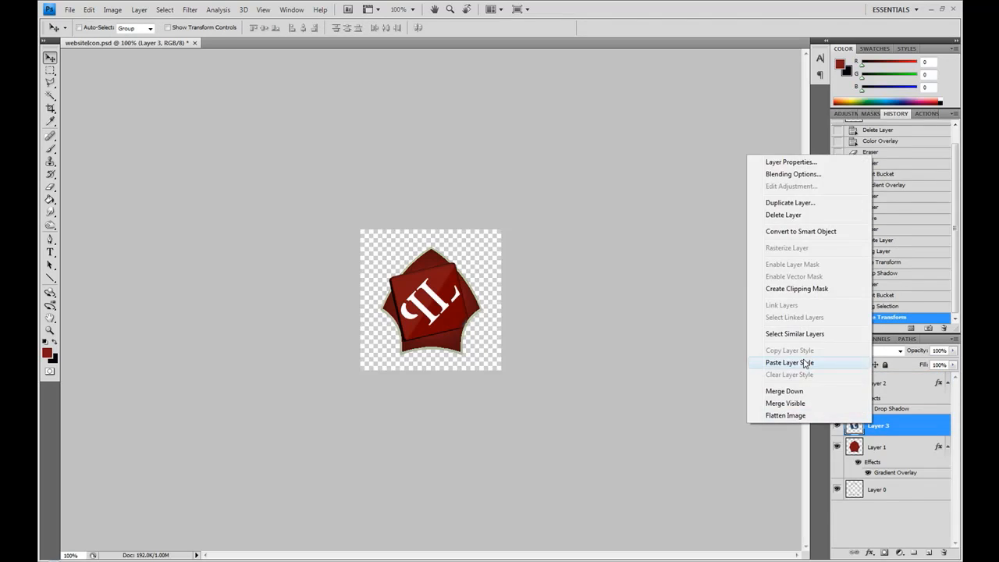
pyautogui.click(804, 364)
pyautogui.click(947, 383)
pyautogui.click(948, 404)
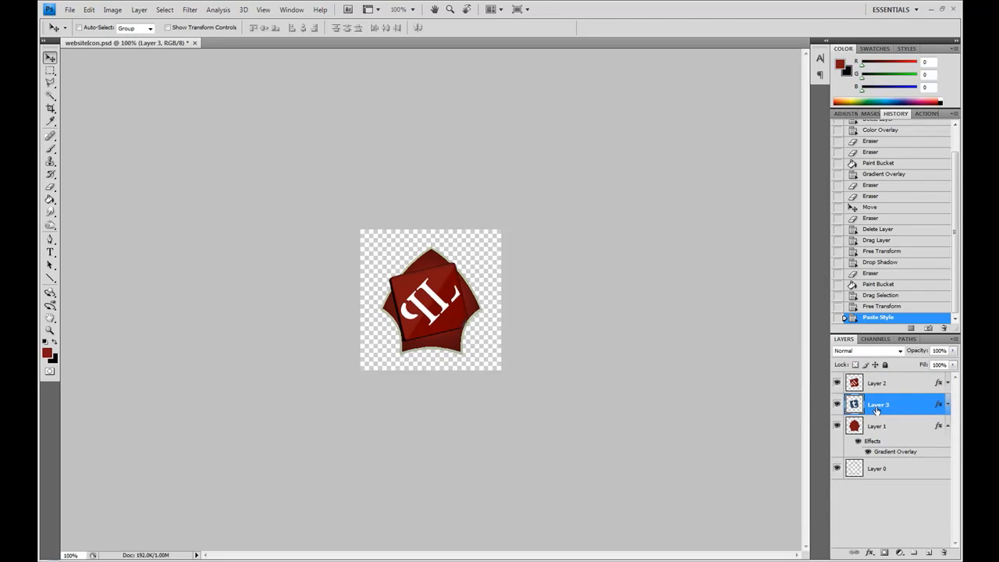
pyautogui.click(836, 383)
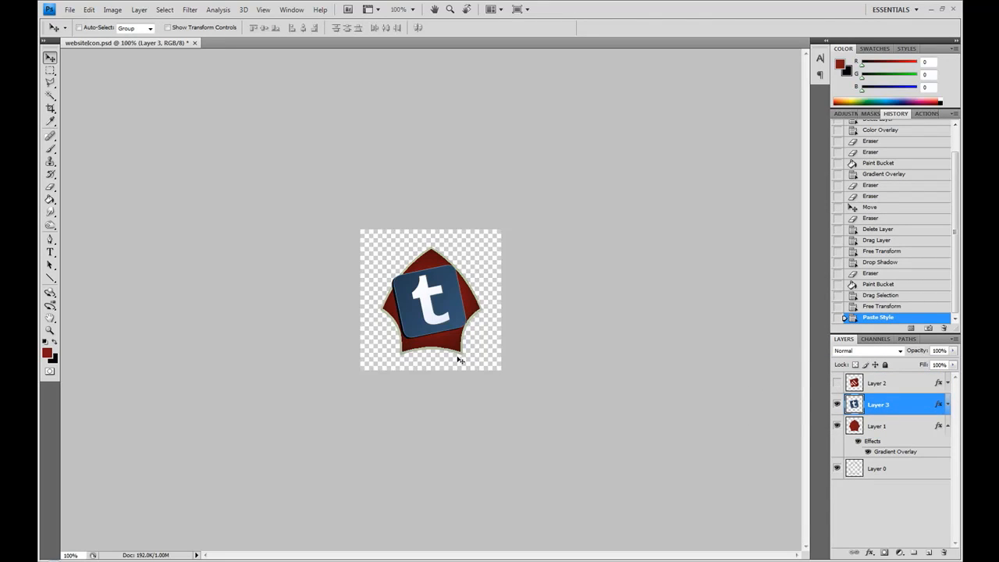
# Enlarge the Tumblr logo to about 105% with Free Transform and erase its lower-right overhang.
pyautogui.hotkey('ctrl', 't')
pyautogui.moveTo(474, 251); pyautogui.dragTo(468, 263)
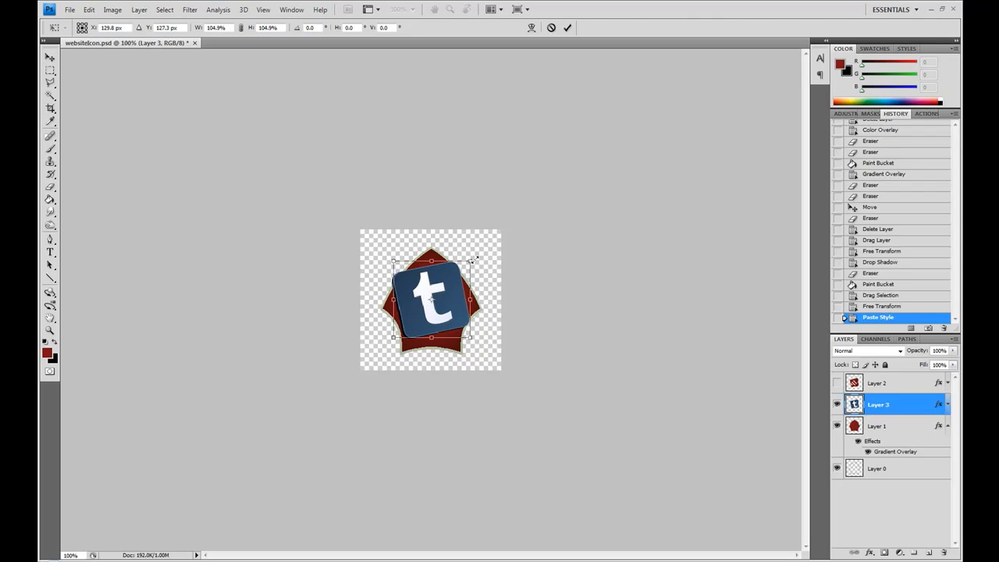
pyautogui.press('Return')
pyautogui.press('e')
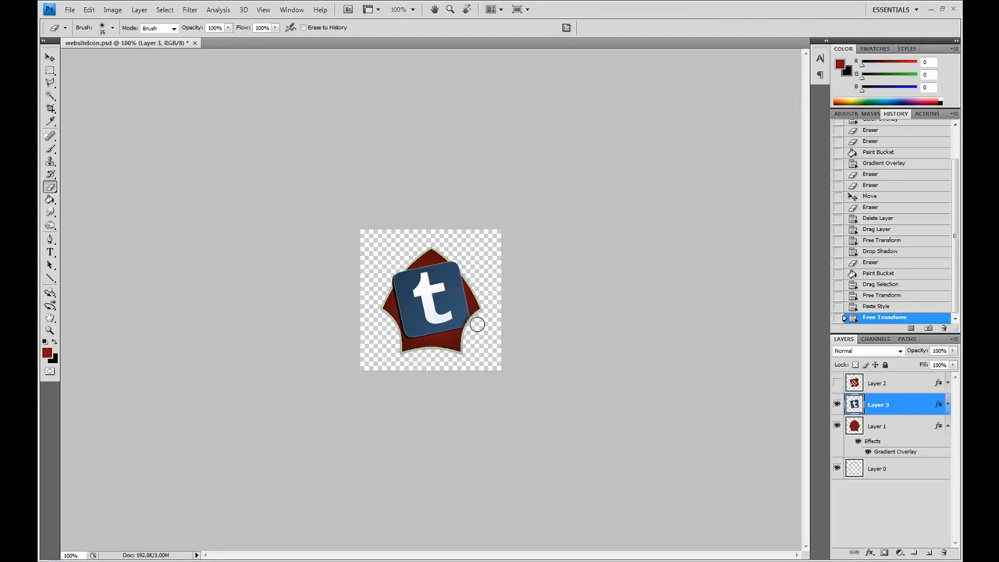
pyautogui.click(476, 324)
# Sample the dark blue from the Tumblr logo and fill the emblem shape on Layer 1 with it.
pyautogui.click(878, 426)
pyautogui.click(46, 353)
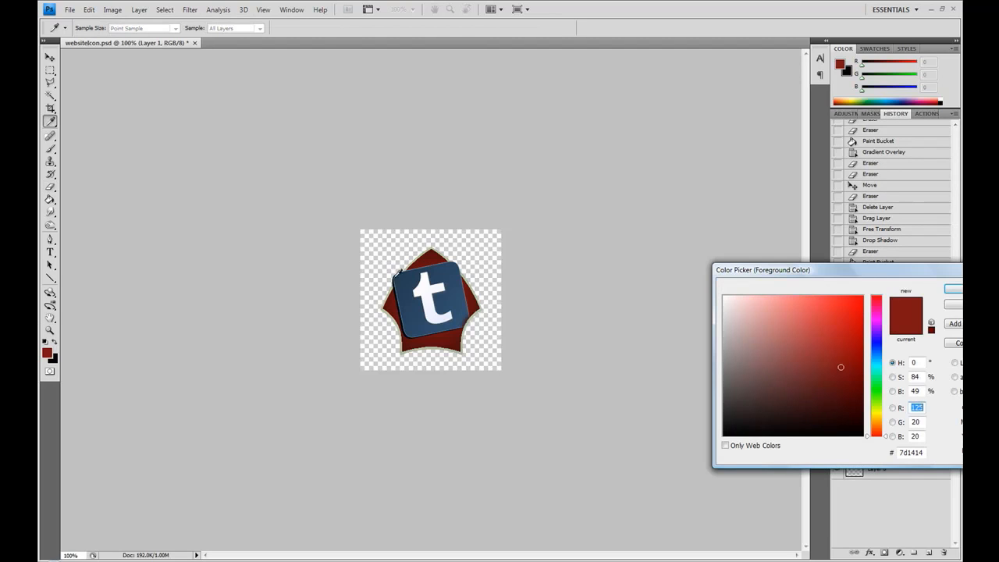
pyautogui.click(398, 273)
pyautogui.press('Return')
pyautogui.click(49, 201)
pyautogui.click(434, 345)
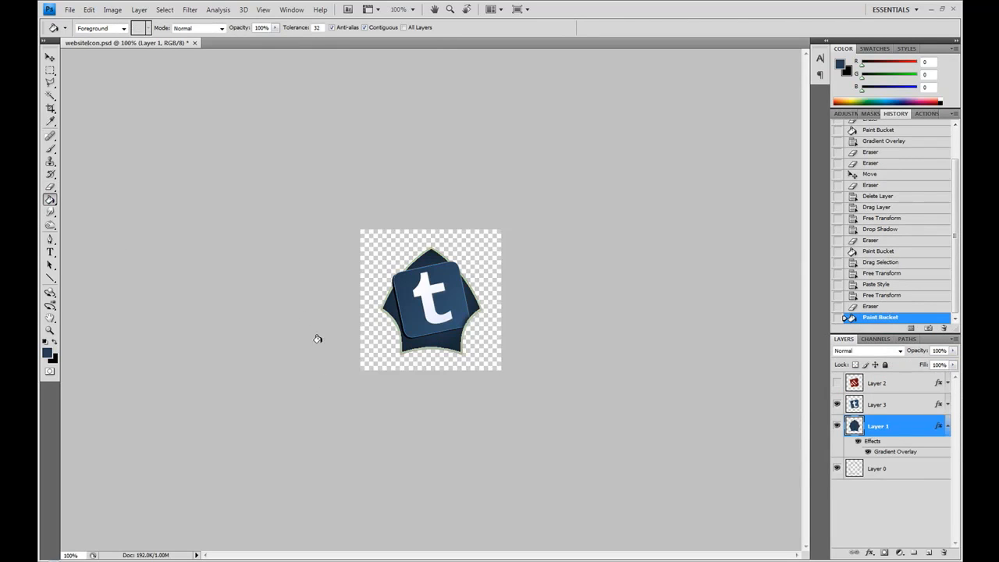
# Save the blue badge as tumblrIcon in Photoshop format in the Pixels2Life folder.
pyautogui.click(70, 10)
pyautogui.click(94, 168)
pyautogui.write('tumbl')
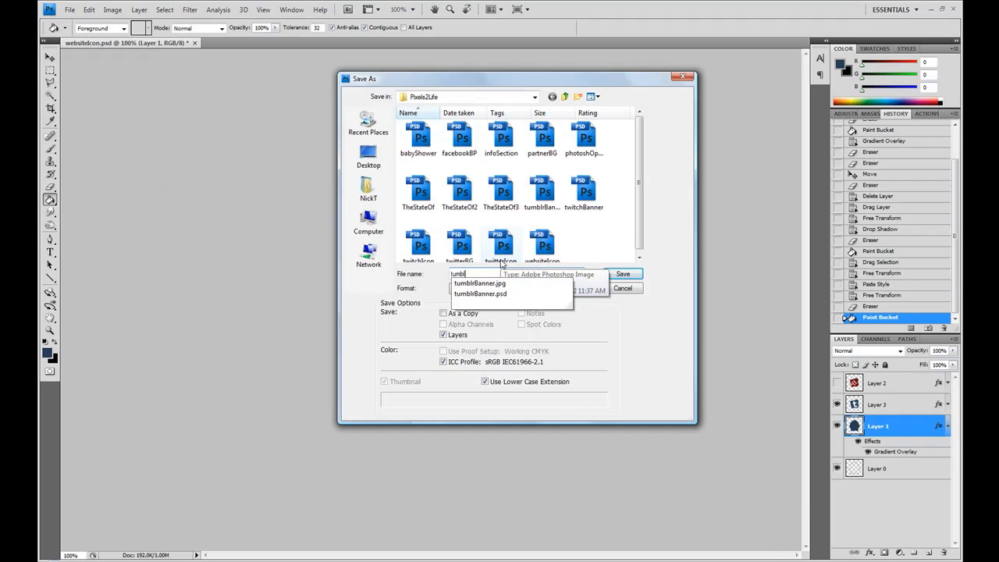
pyautogui.write('rIcon')
pyautogui.press('Return')
pyautogui.click(623, 183)
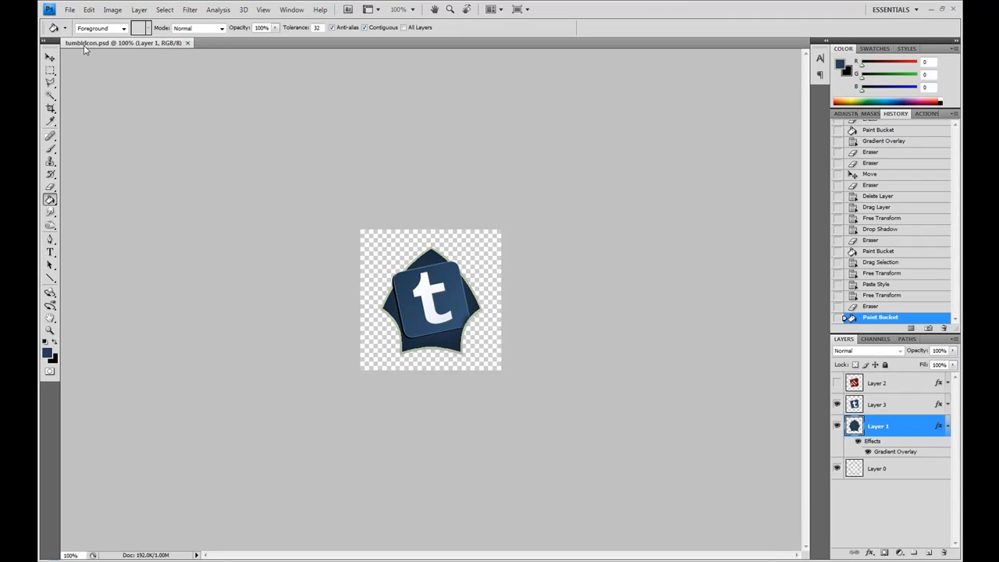
# Save a PNG copy of the badge as tumblrIcon.png in the Pixels2Life folder and close the document.
pyautogui.click(70, 9)
pyautogui.click(85, 158)
pyautogui.click(546, 286)
pyautogui.click(515, 409)
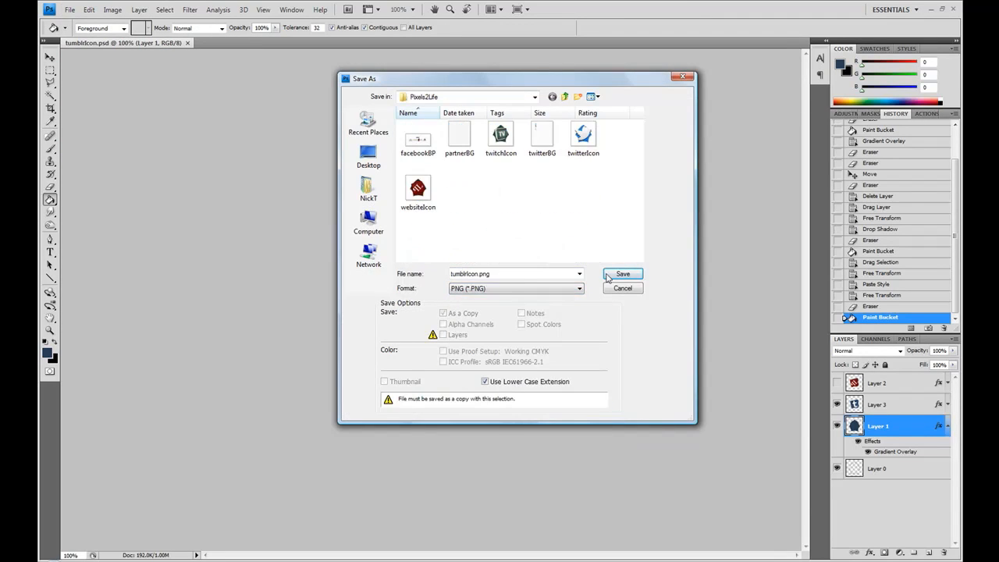
pyautogui.click(619, 270)
pyautogui.click(535, 277)
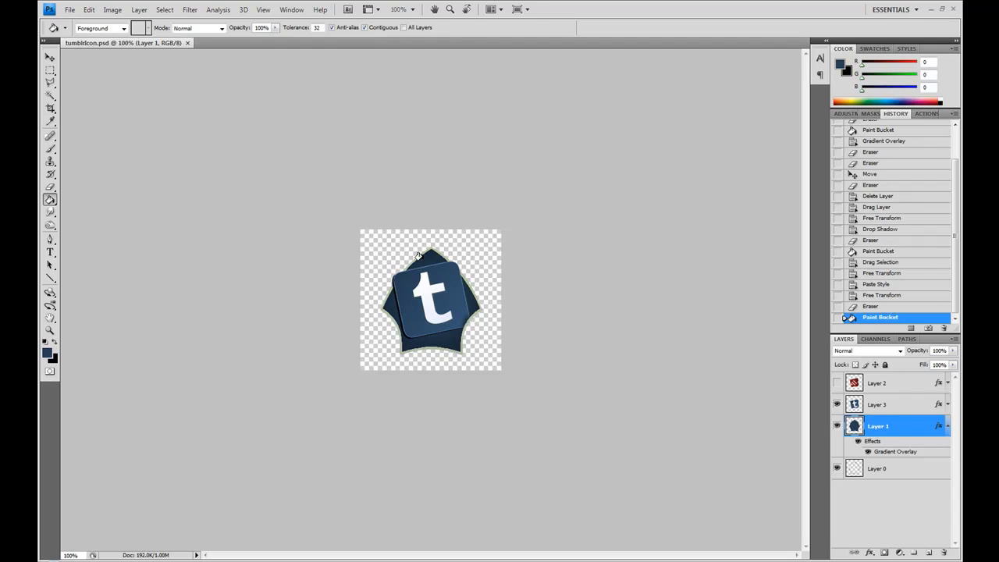
pyautogui.click(187, 43)
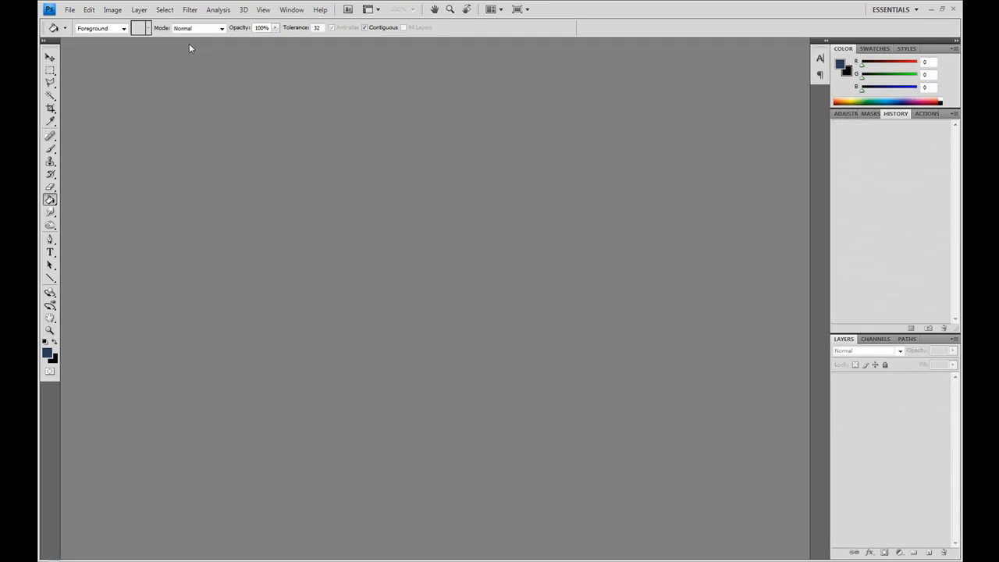